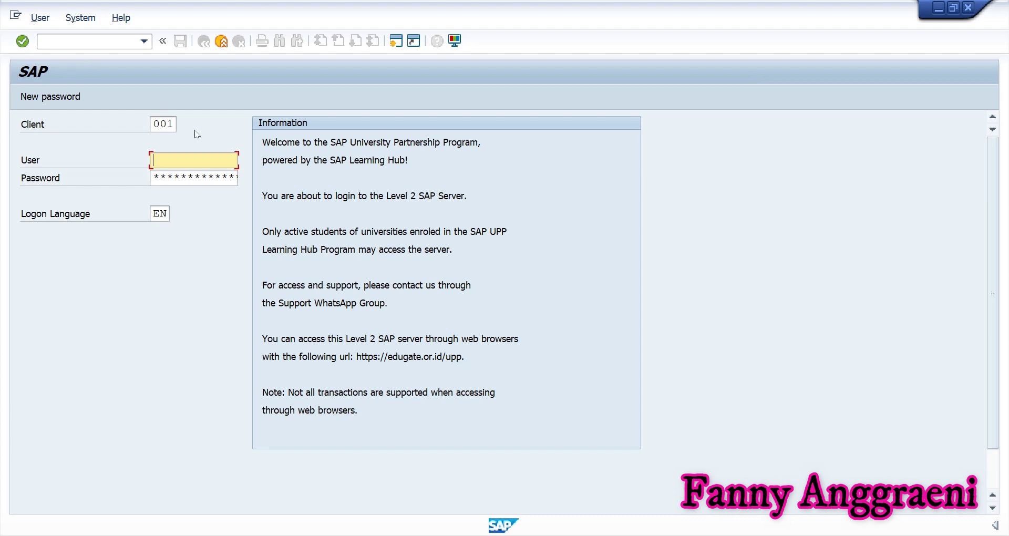
Log on to client 902 with the F-00 participant's user ID and the account password.
key(shift+Tab)
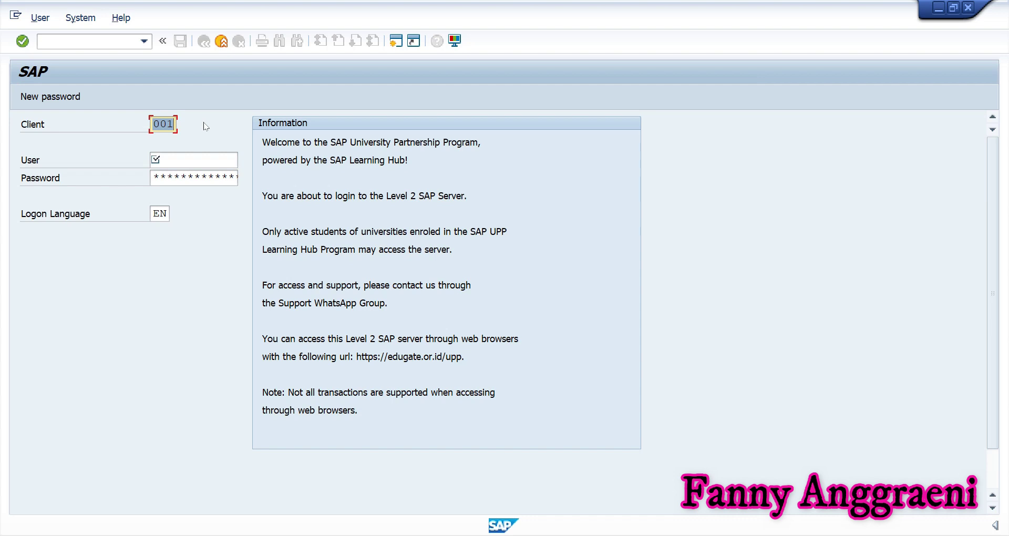
text(902)
key(Tab)
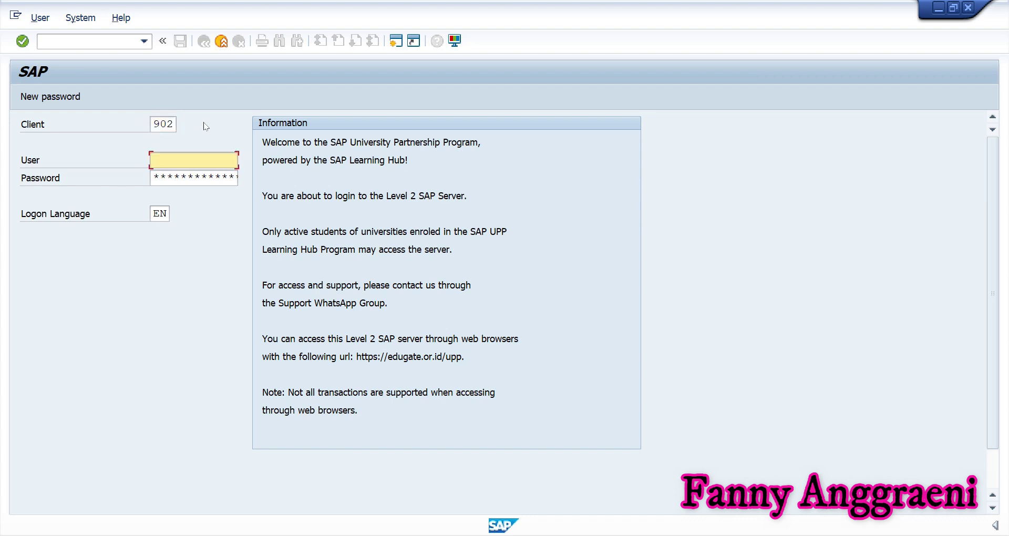
text(3)
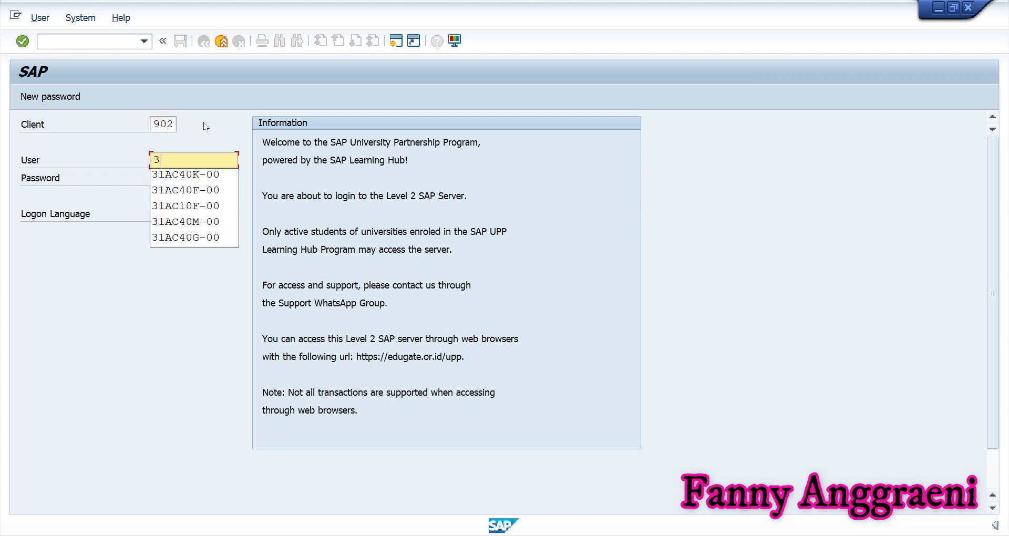
click(196, 198)
key(Tab)
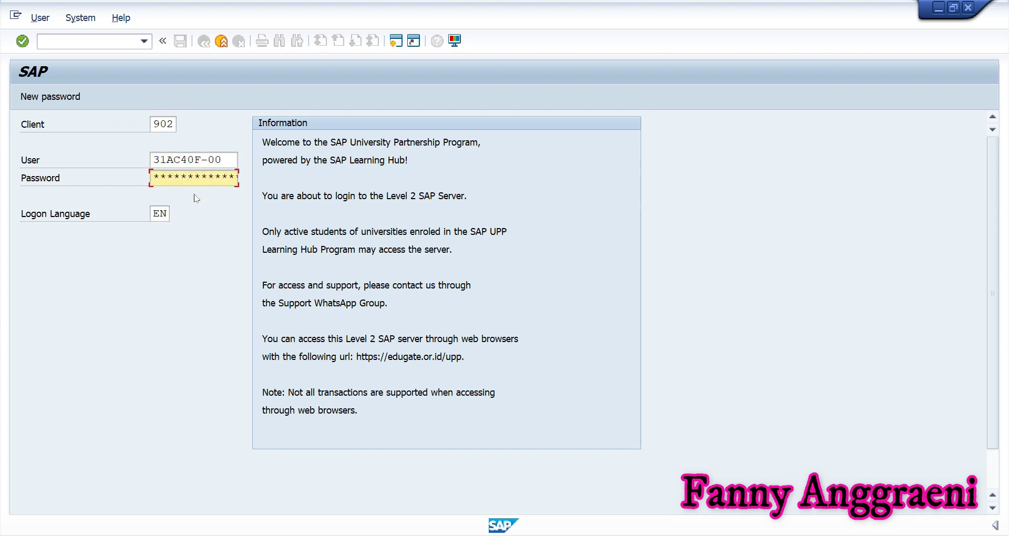
key(Return)
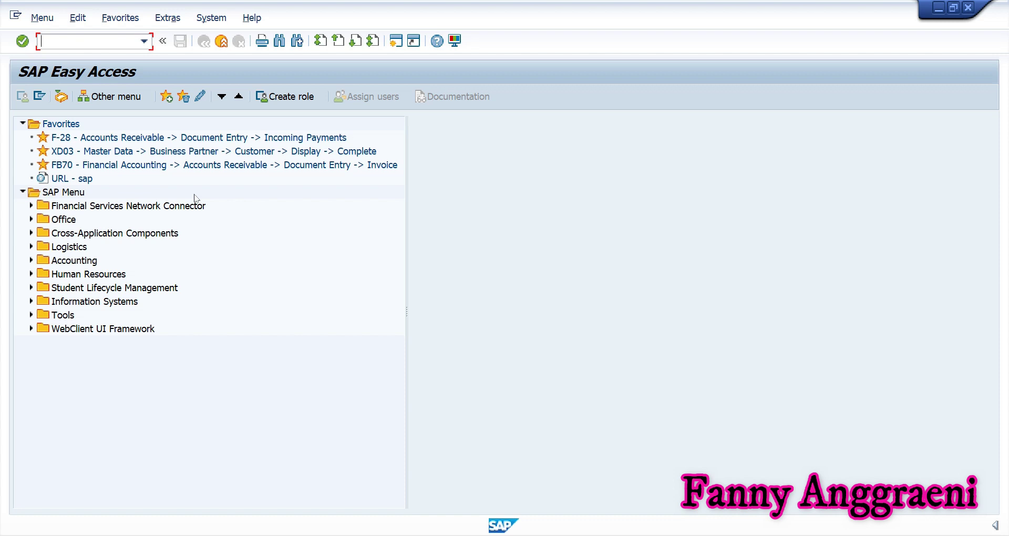
Expand the SAP Menu through Accounting, Controlling, Product Cost Controlling and Cost Object Controlling to Product Cost by Order.
click(31, 260)
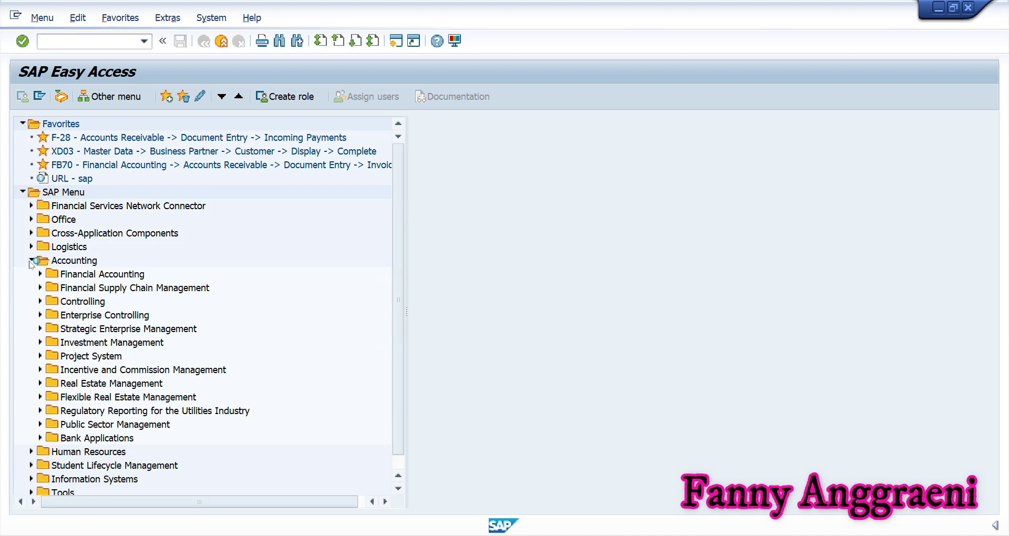
click(40, 302)
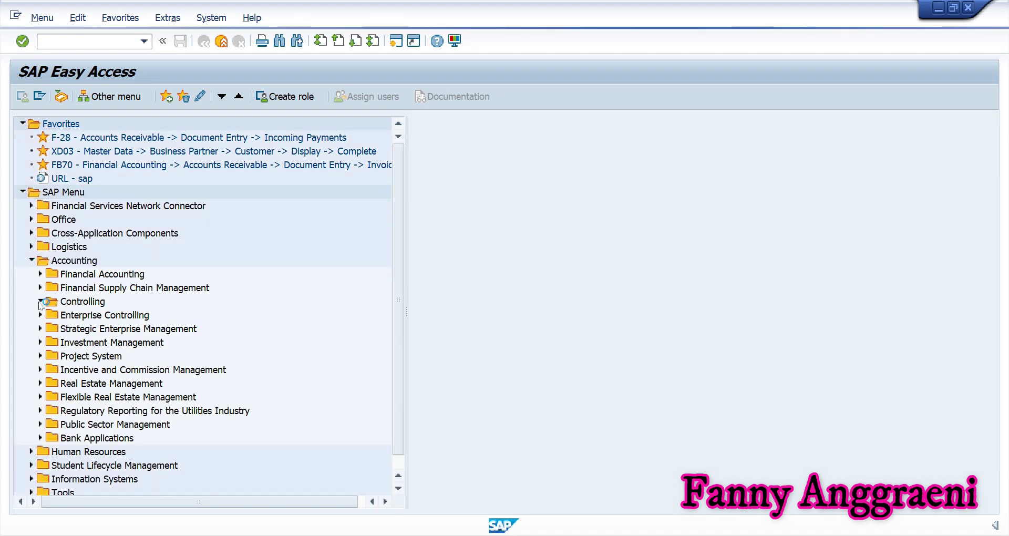
click(49, 369)
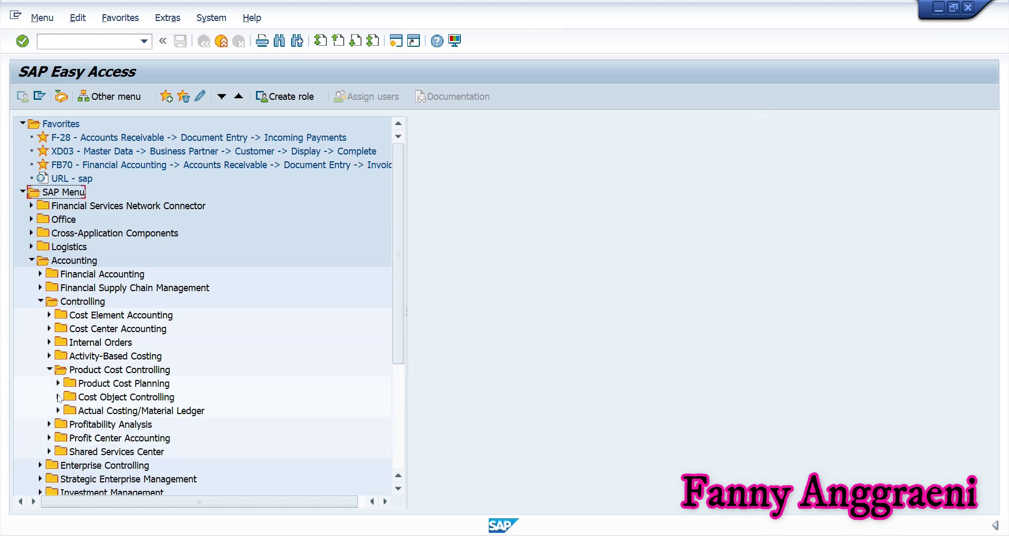
click(59, 397)
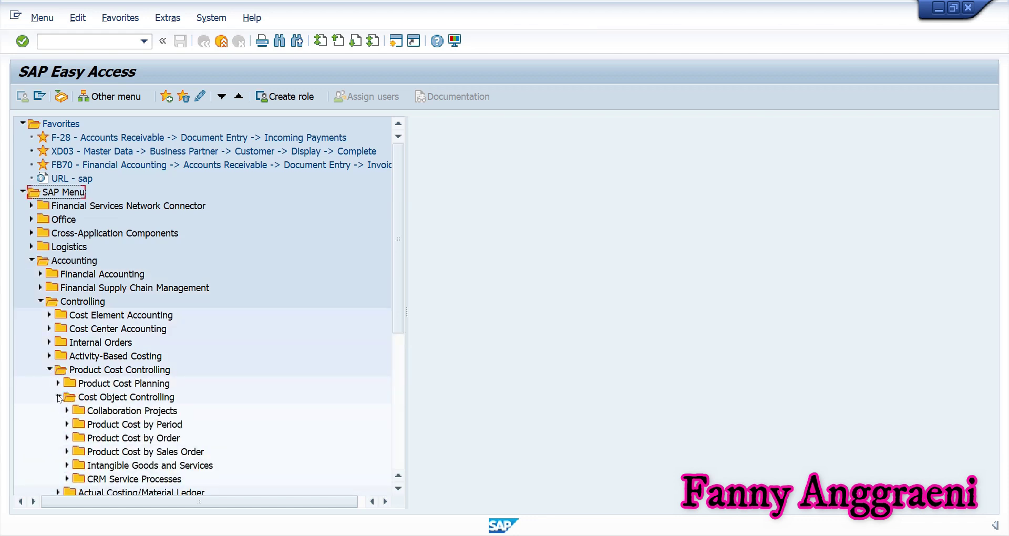
click(67, 439)
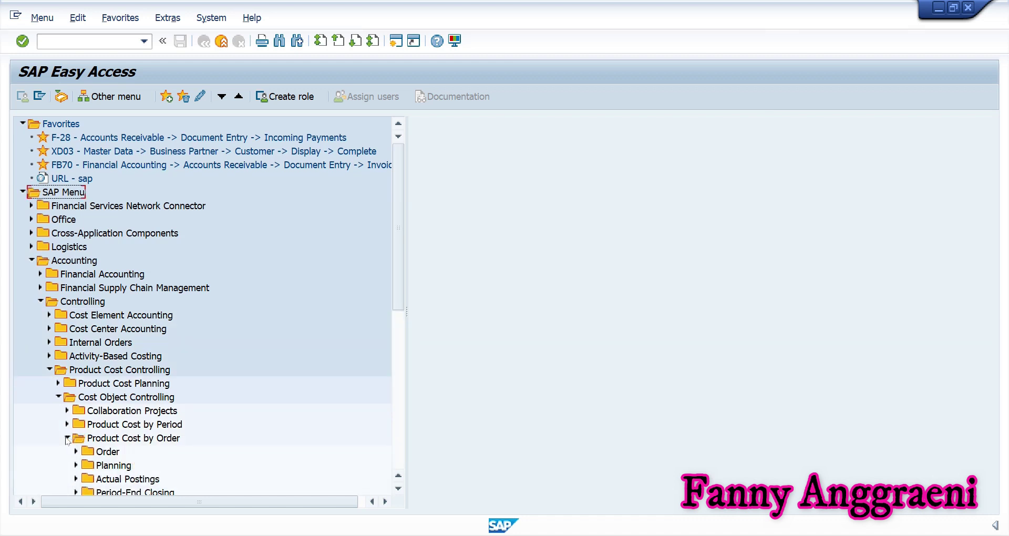
Open CPTA - Individual Processing for template allocation under the single functions of Period-End Closing.
click(77, 479)
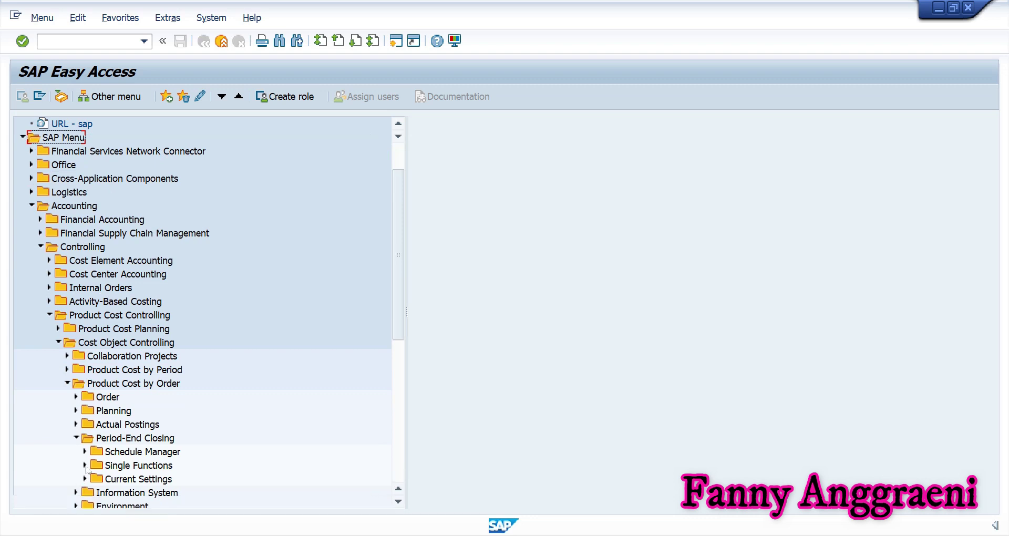
click(85, 466)
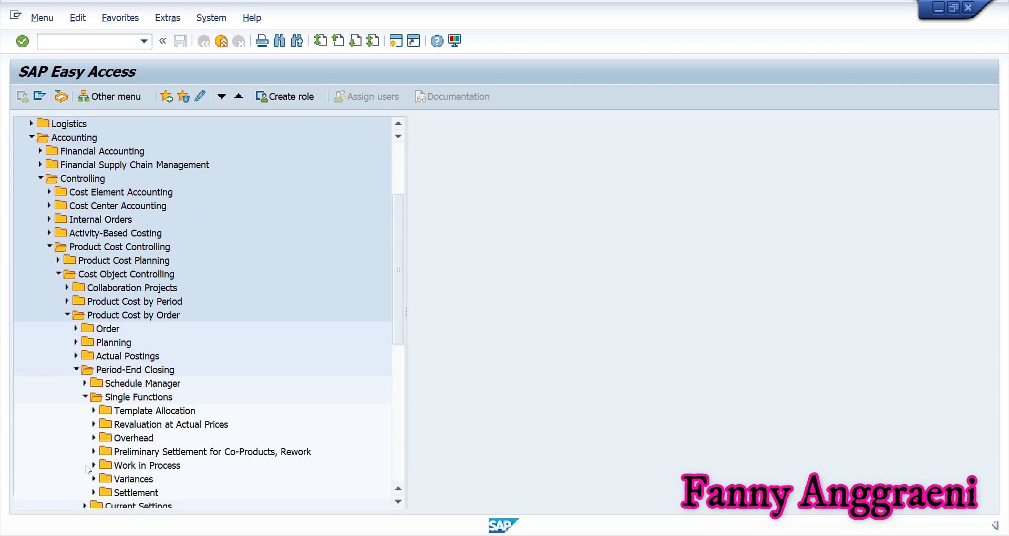
click(93, 411)
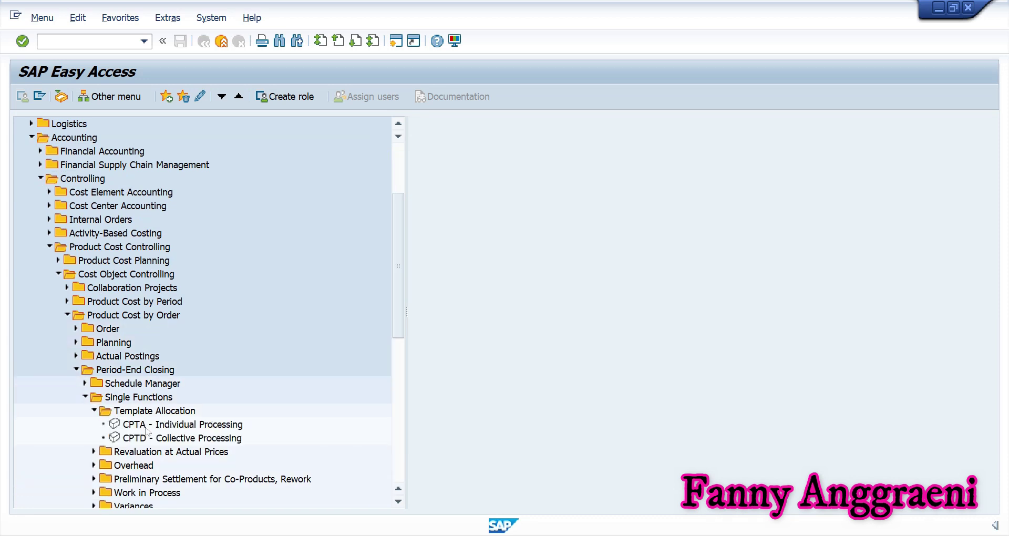
click(169, 427)
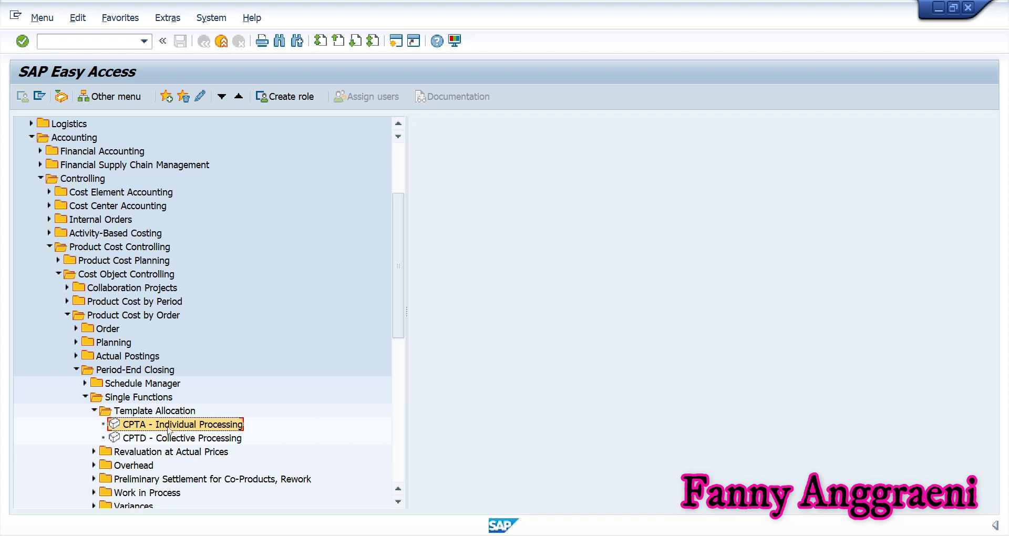
double_click(169, 426)
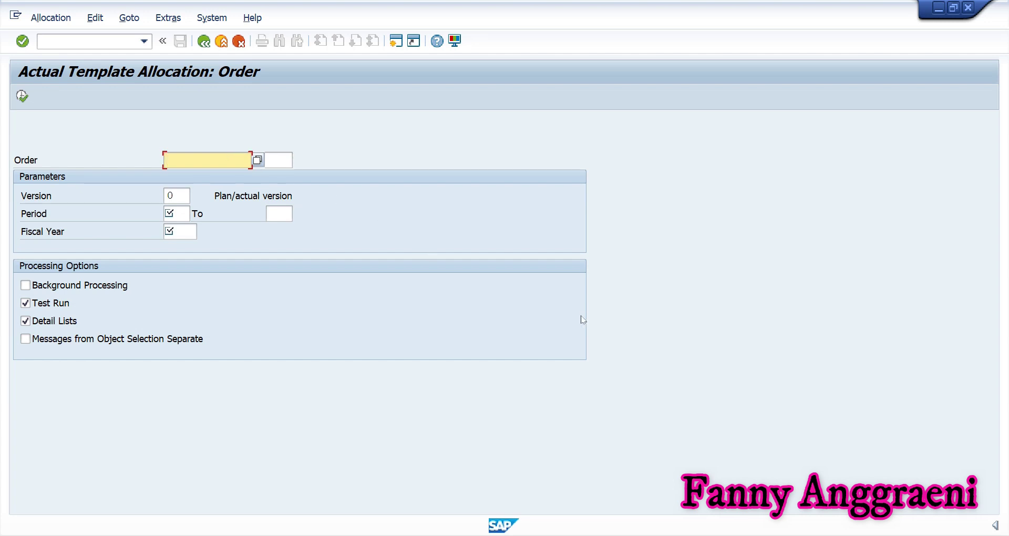
Copy the Ex 12 Task 2 order number from the sticky note into the Order field.
key(alt+Tab)
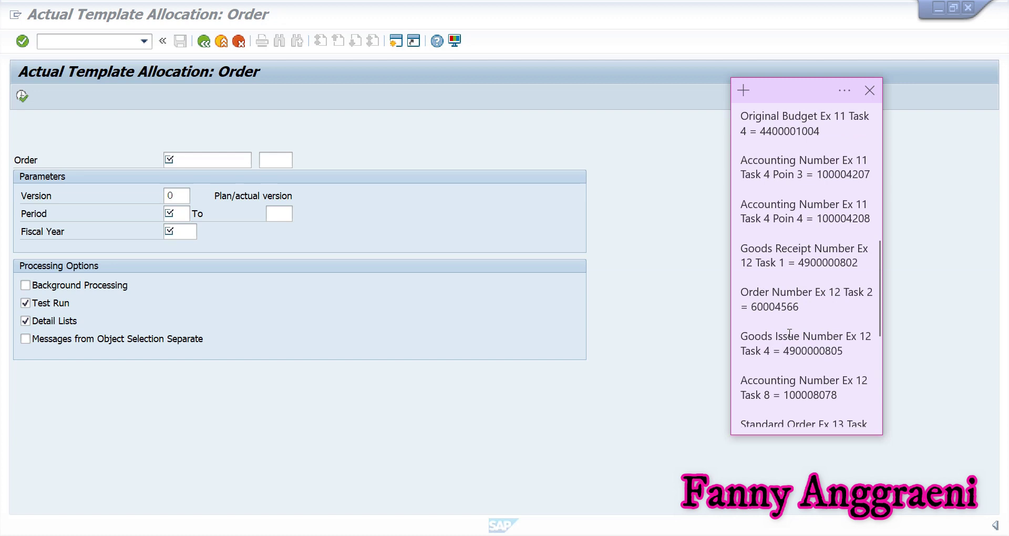
click(815, 310)
double_click(752, 307)
key(ctrl+c)
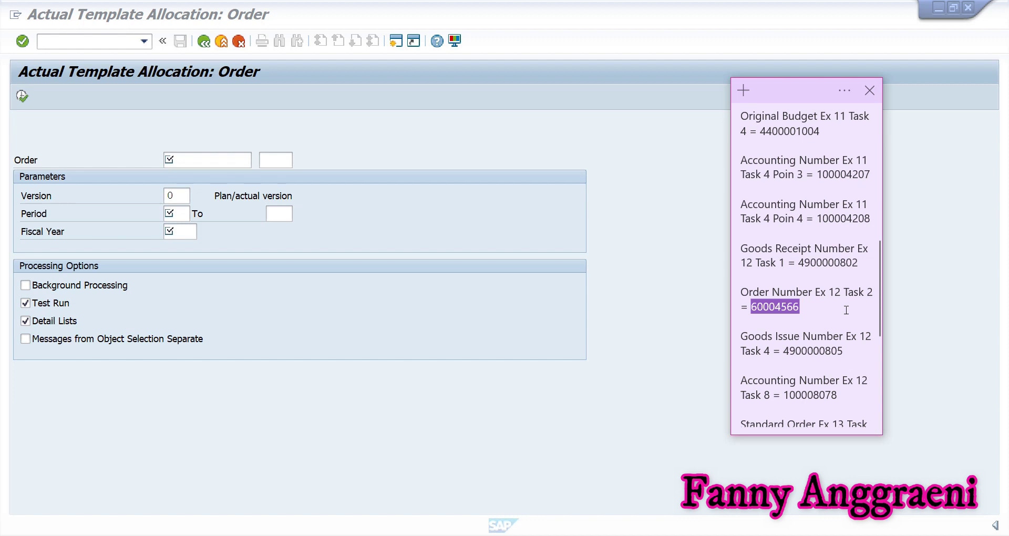
click(211, 162)
key(ctrl+v)
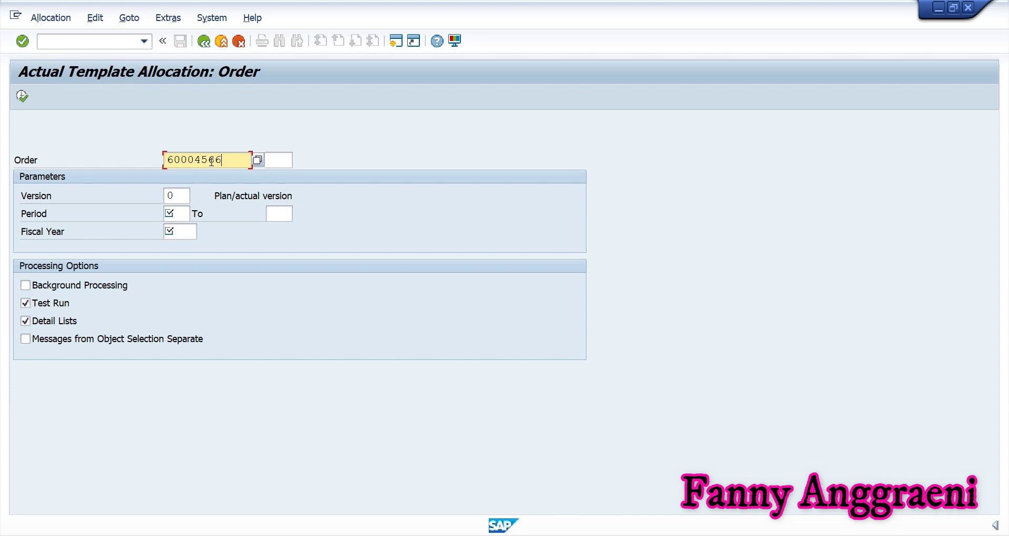
Execute the template allocation for period 5 to 5 of fiscal year 2021 with Test Run turned off.
click(183, 213)
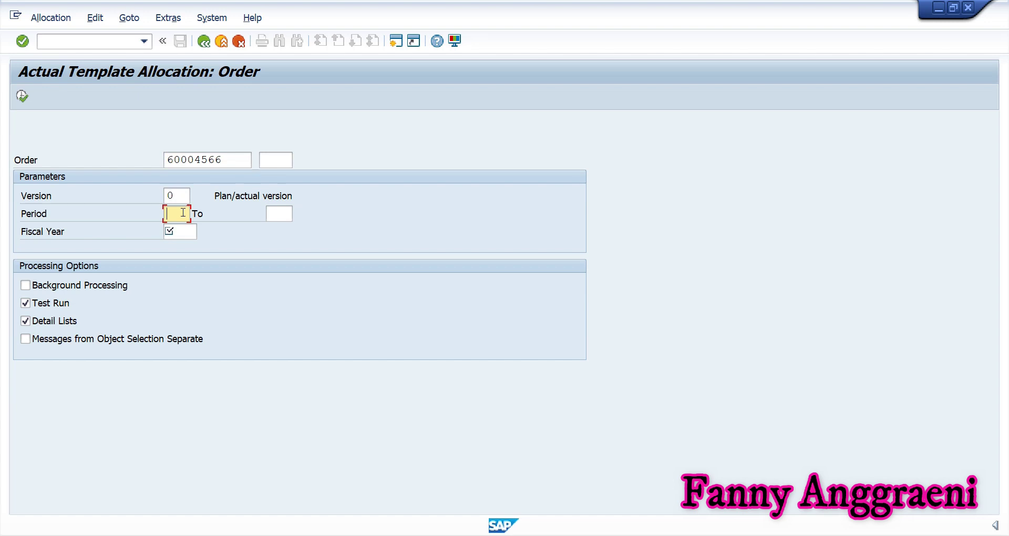
text(5)
key(Tab)
text(5)
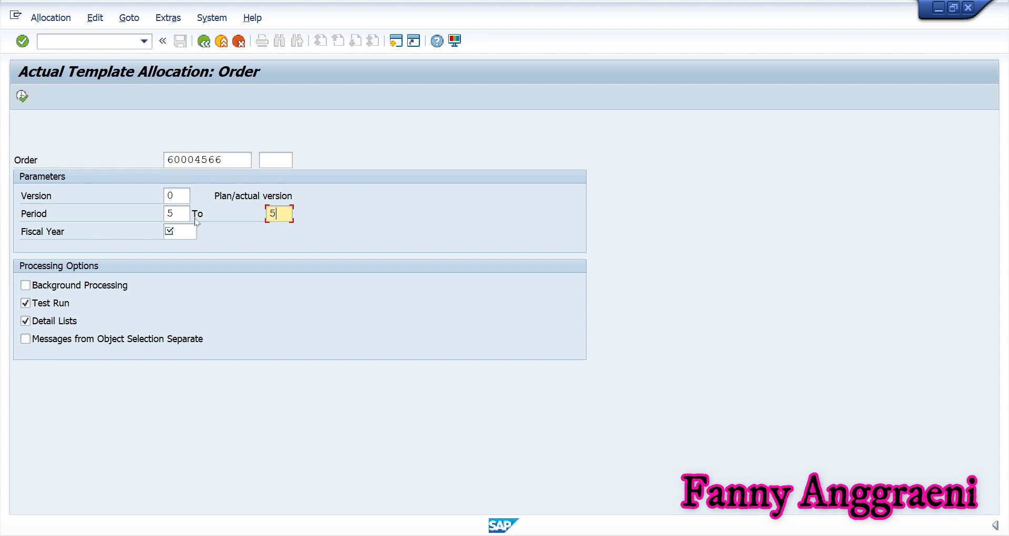
click(189, 231)
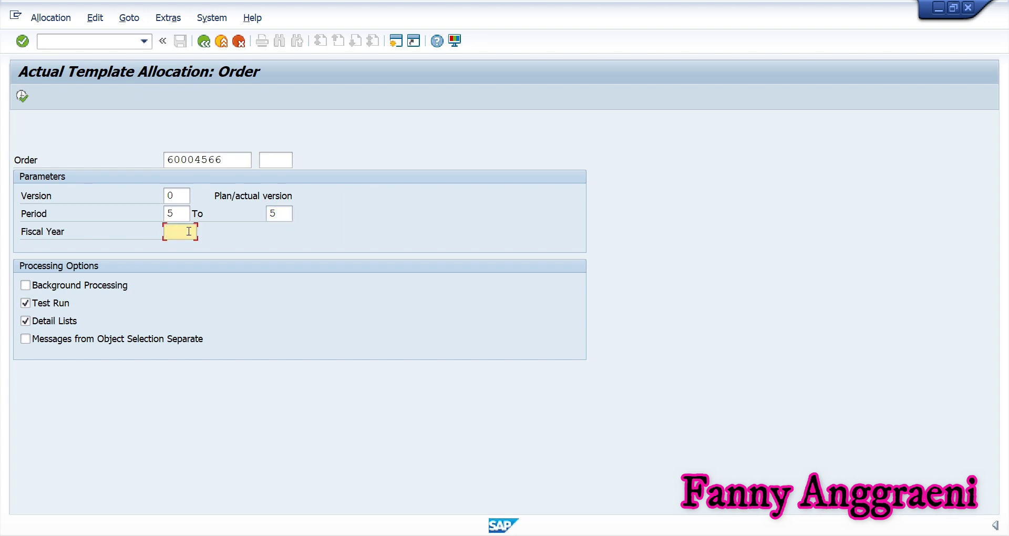
text(2021)
click(25, 307)
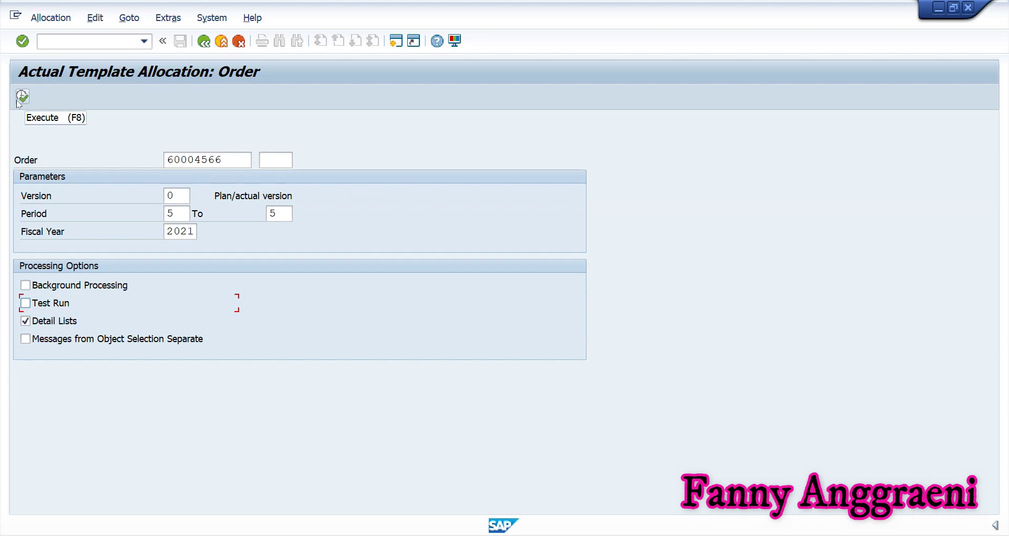
click(19, 98)
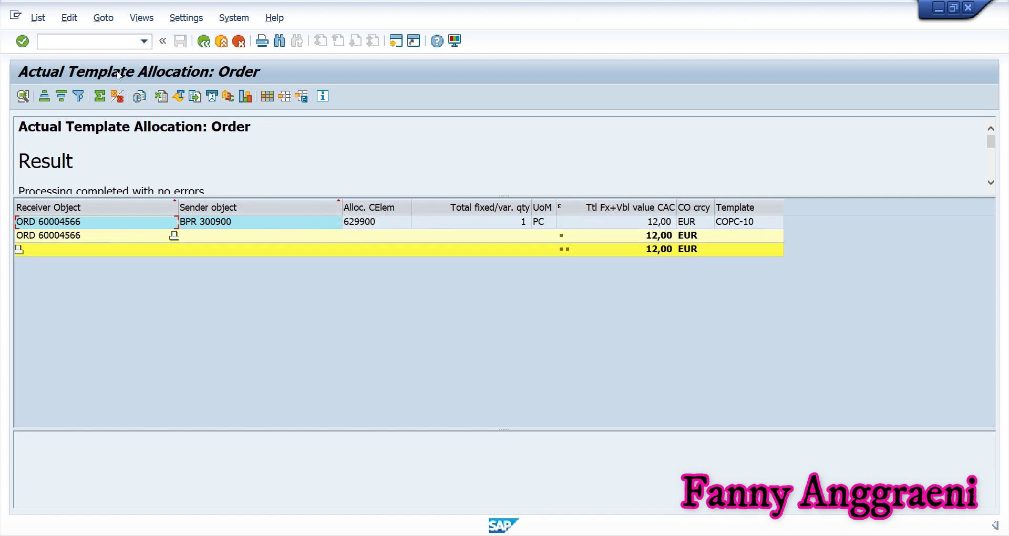
Leave the template allocation result with /n and open transaction SE16N.
click(102, 43)
text(/n)
key(Return)
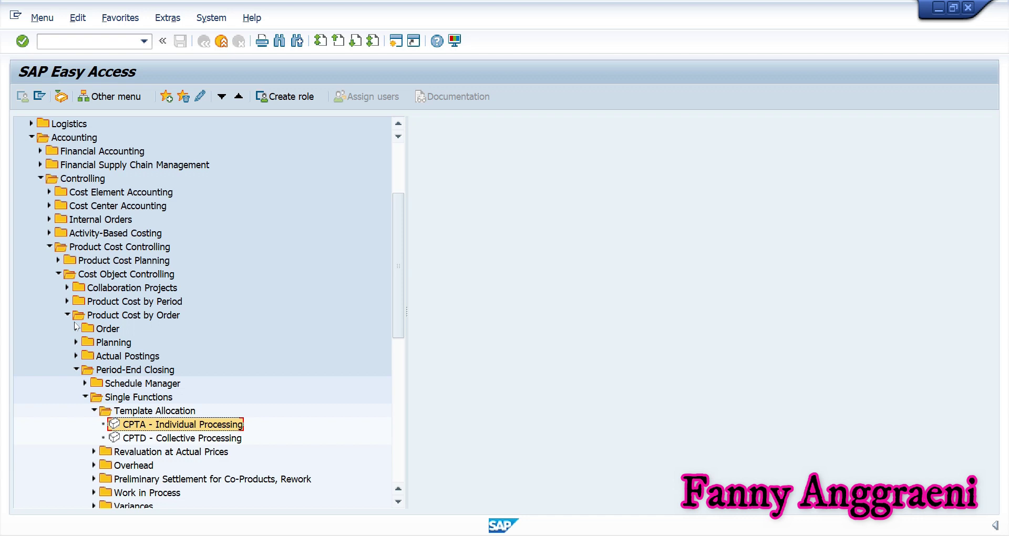
click(87, 41)
text(S)
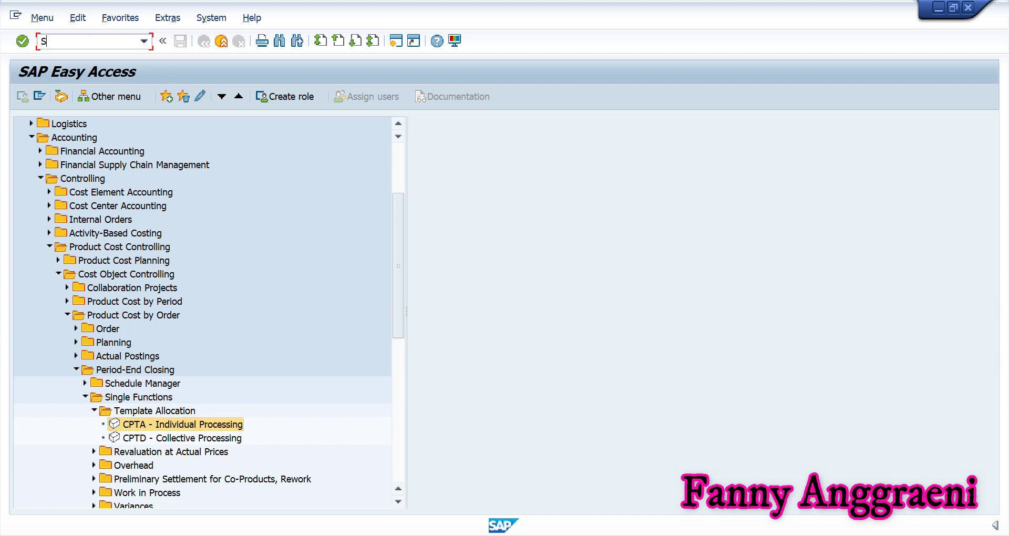
text(E16n)
key(Return)
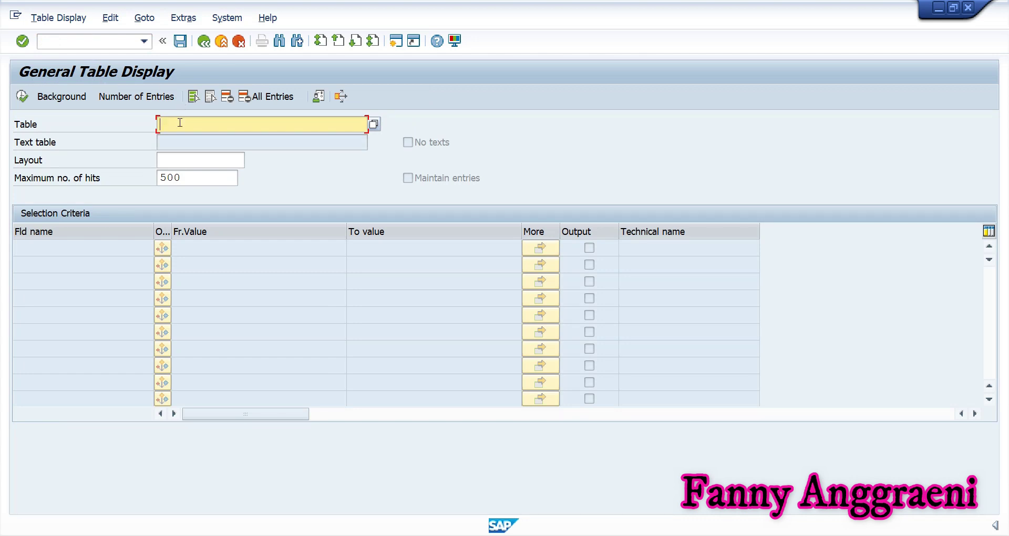
Display the entries of table AUFK without a filter and return to its selection criteria.
text(A)
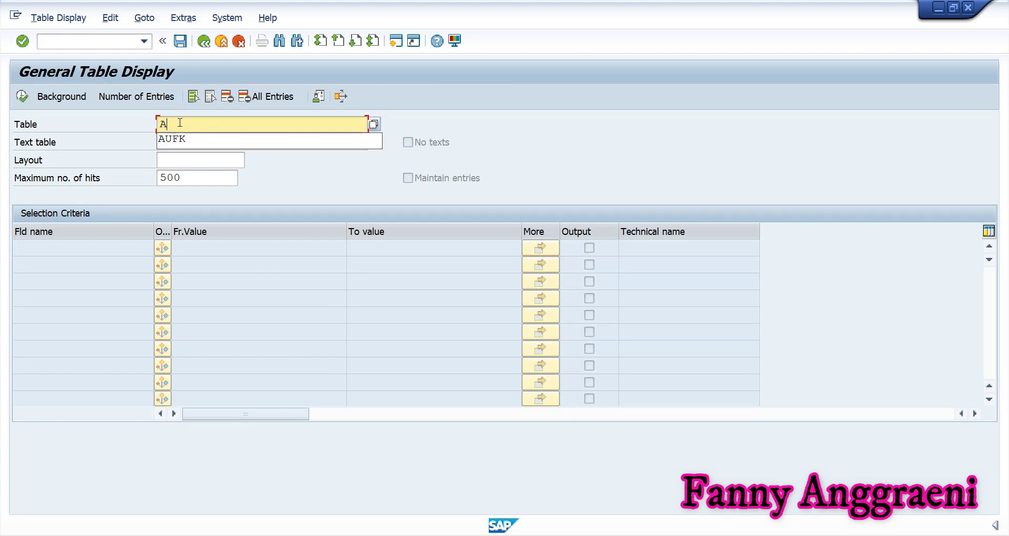
click(194, 138)
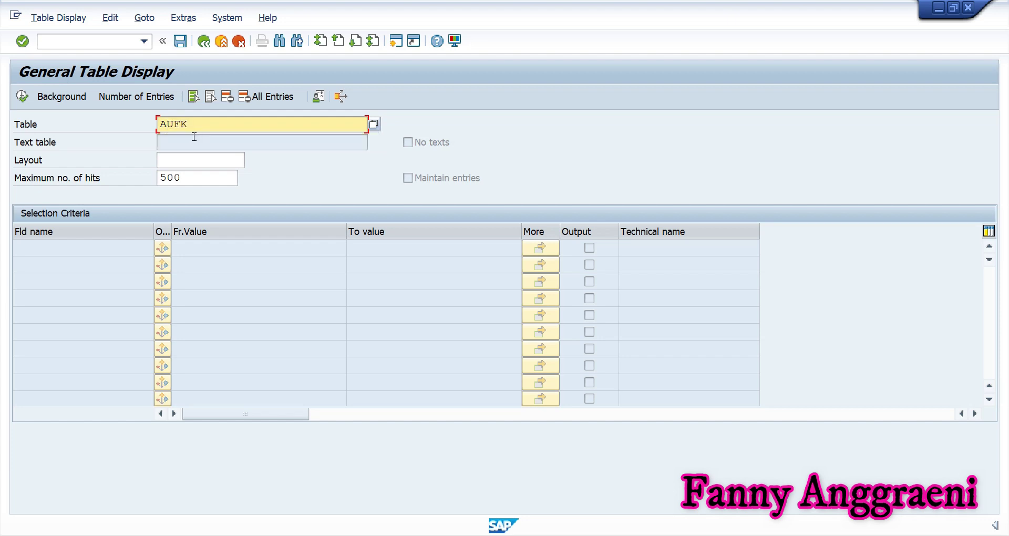
click(22, 97)
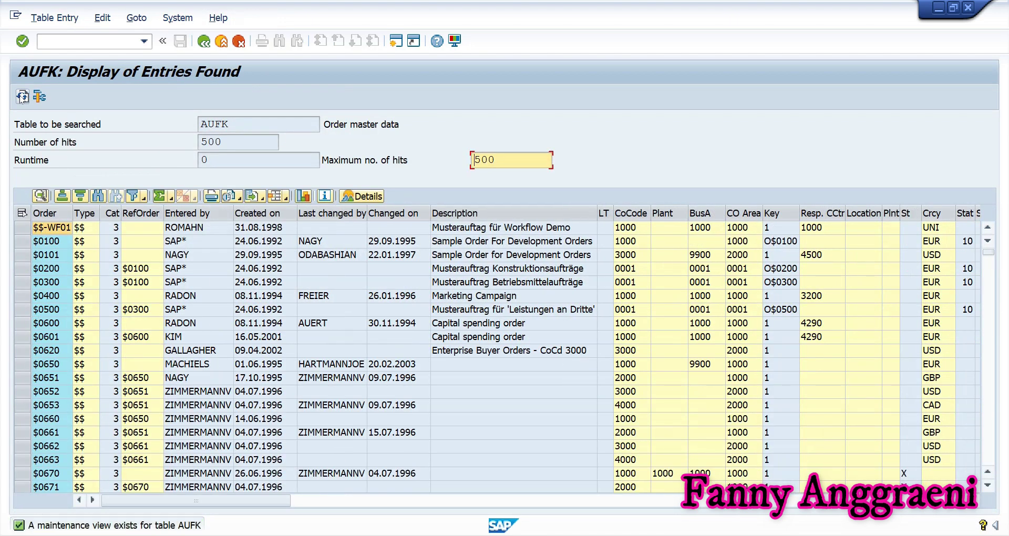
click(203, 43)
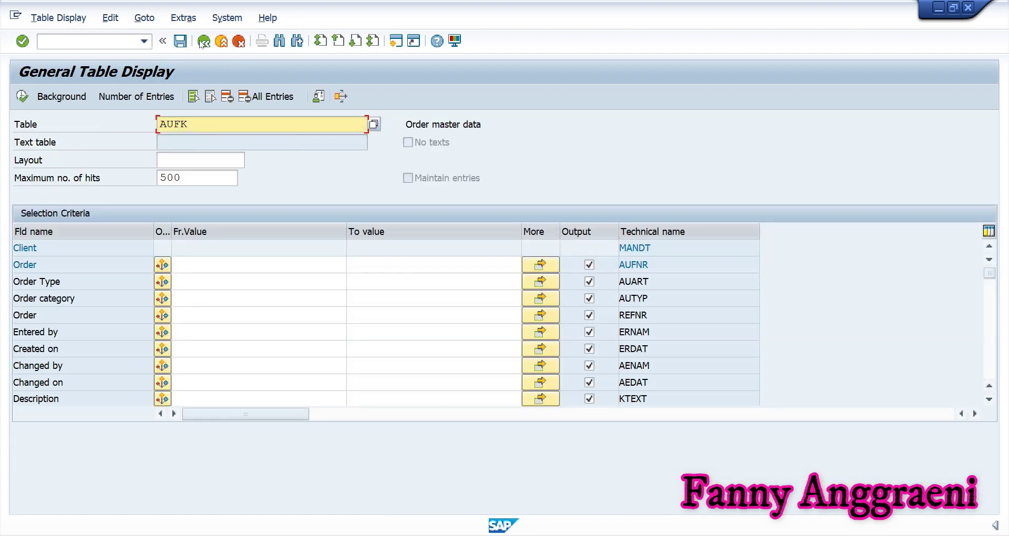
Display the AUFK entries whose Entered by value is the logged-on user ID and select the PP01 order.
click(200, 330)
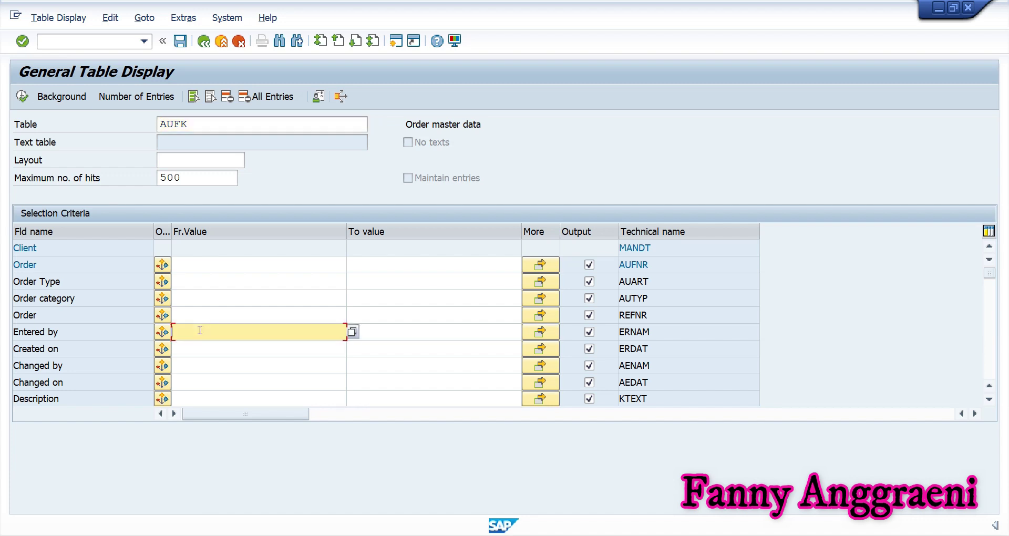
text(31A)
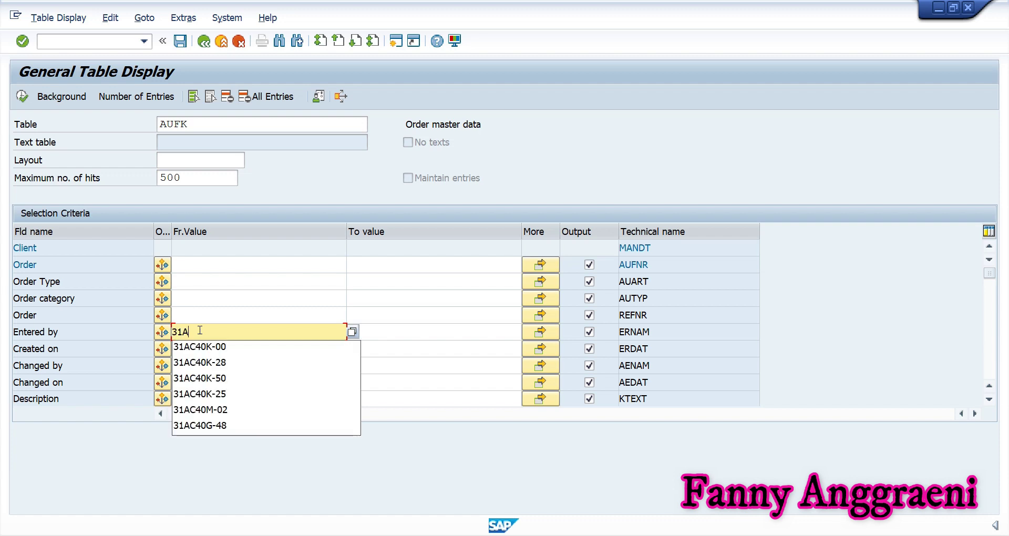
text(C40F-)
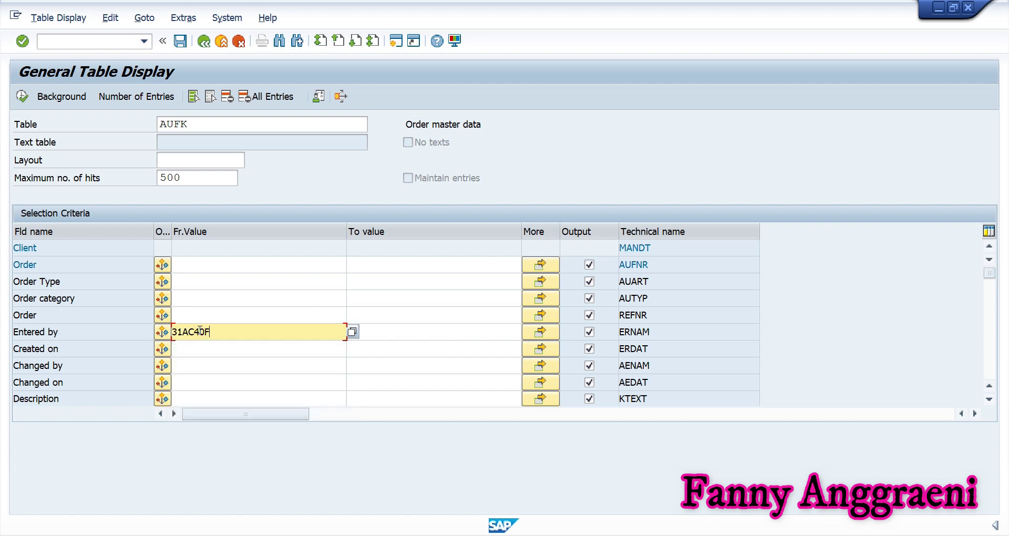
text(00)
click(22, 97)
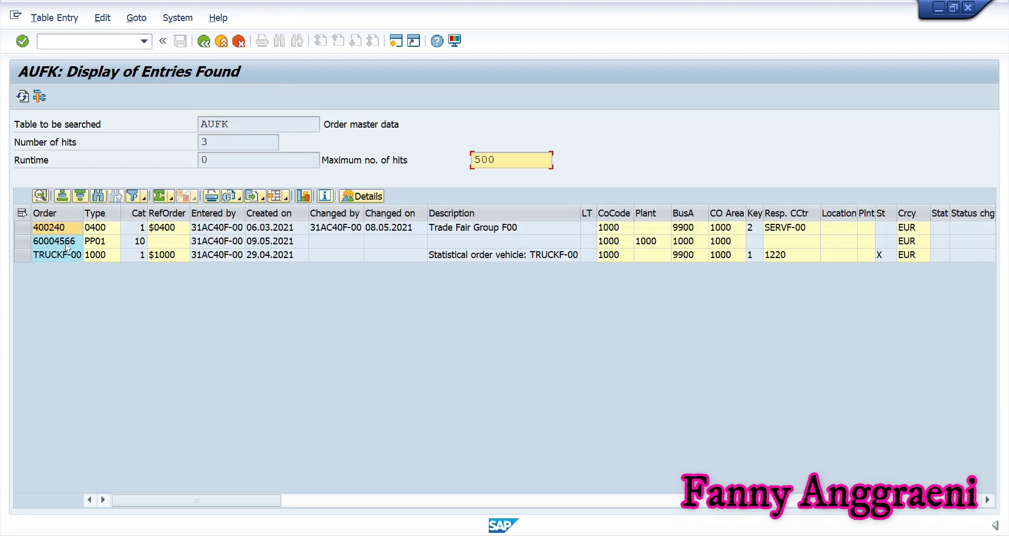
click(67, 245)
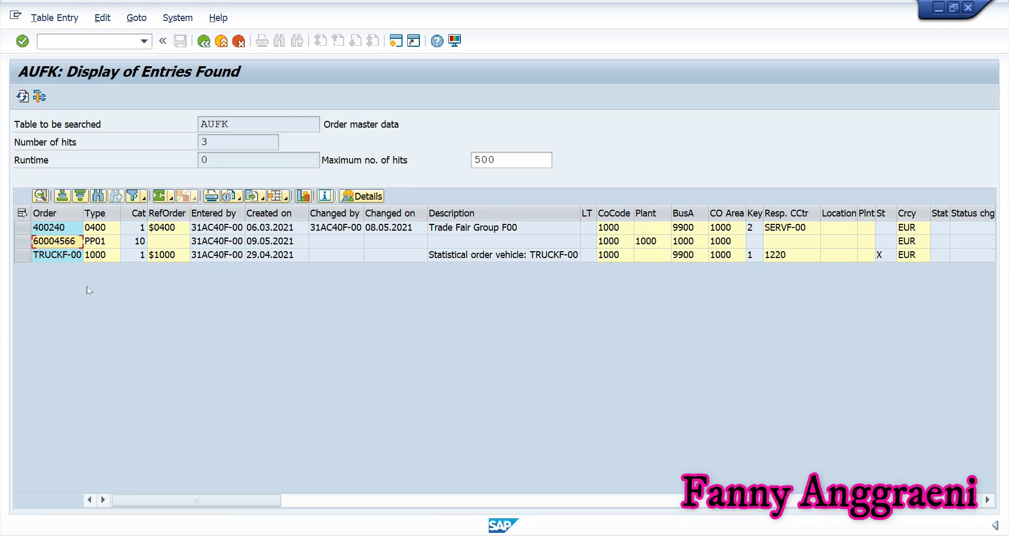
Leave the AUFK entries with /n and open the overhead individual processing transaction KGI2 under Period-End Closing.
click(84, 37)
text(/n)
key(Return)
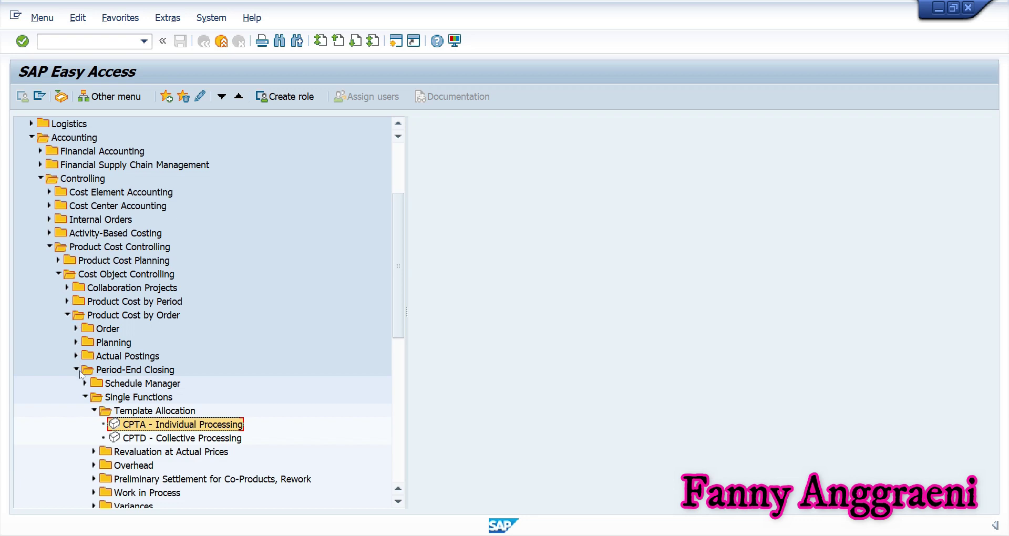
click(93, 411)
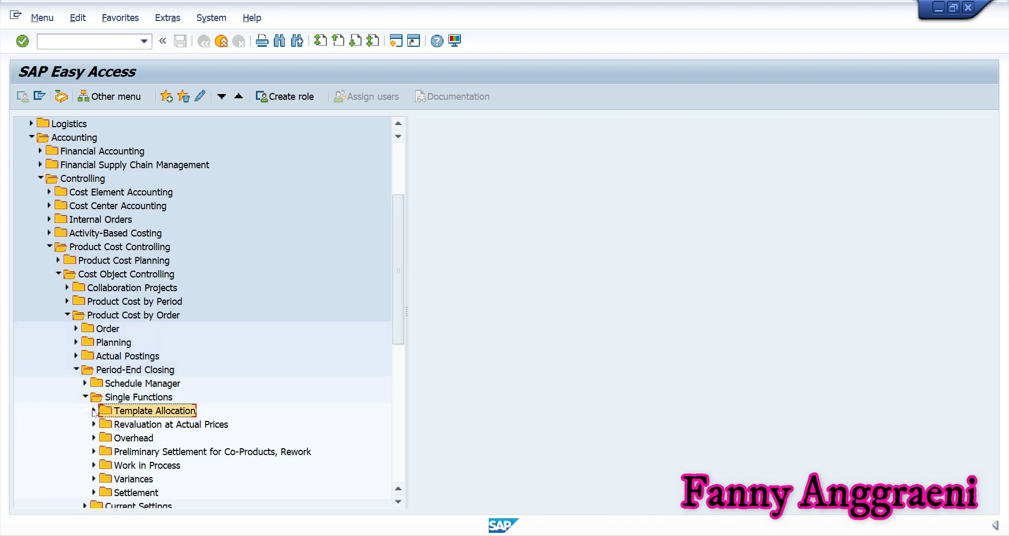
click(92, 439)
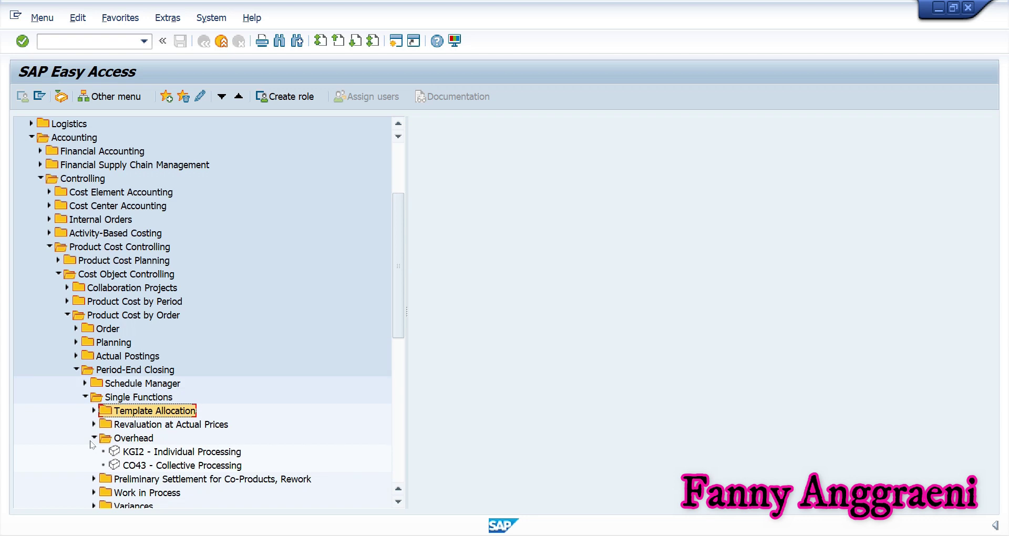
click(144, 457)
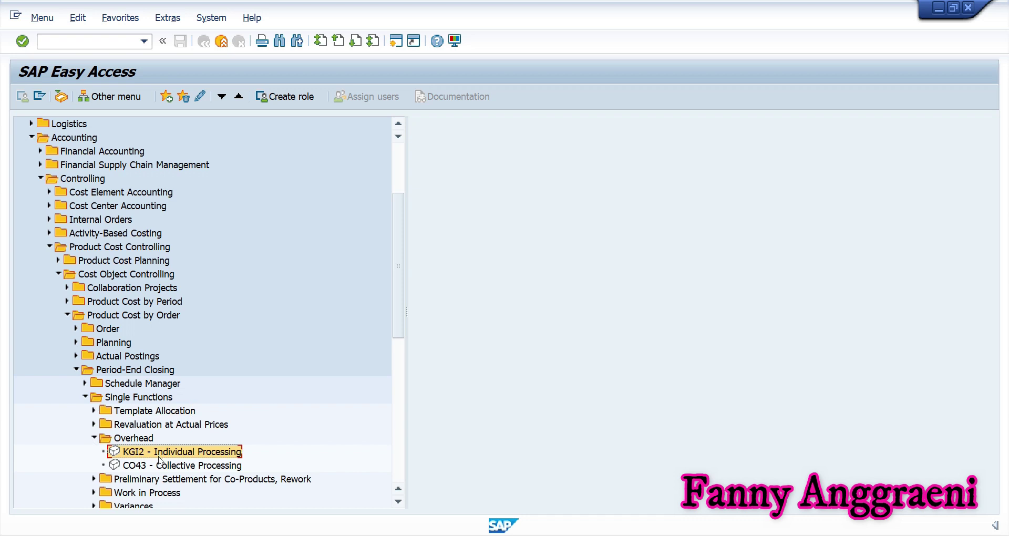
double_click(159, 458)
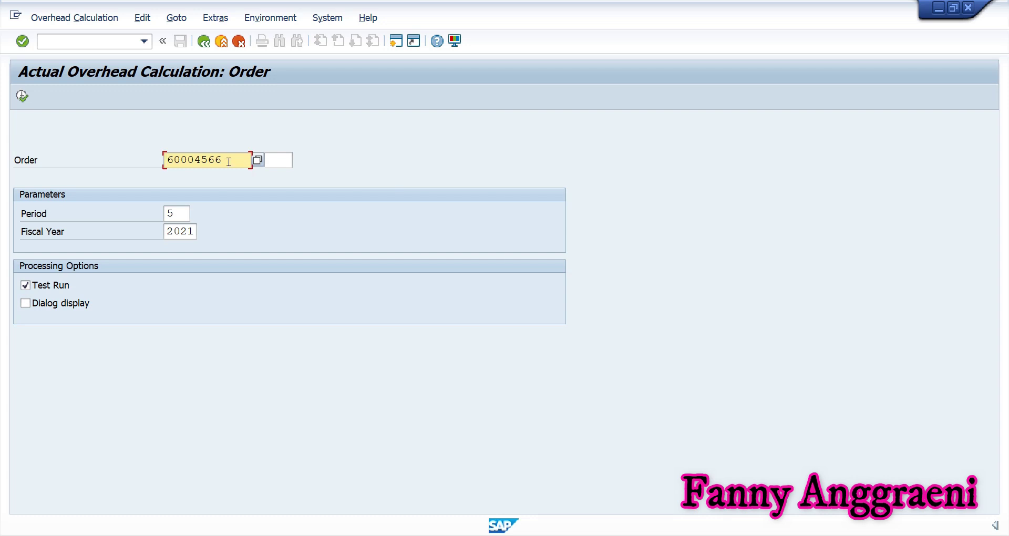
Execute the actual overhead calculation with Test Run off and Dialog display on, and go back from the item conditions to the basic list.
drag(227, 160, 163, 153)
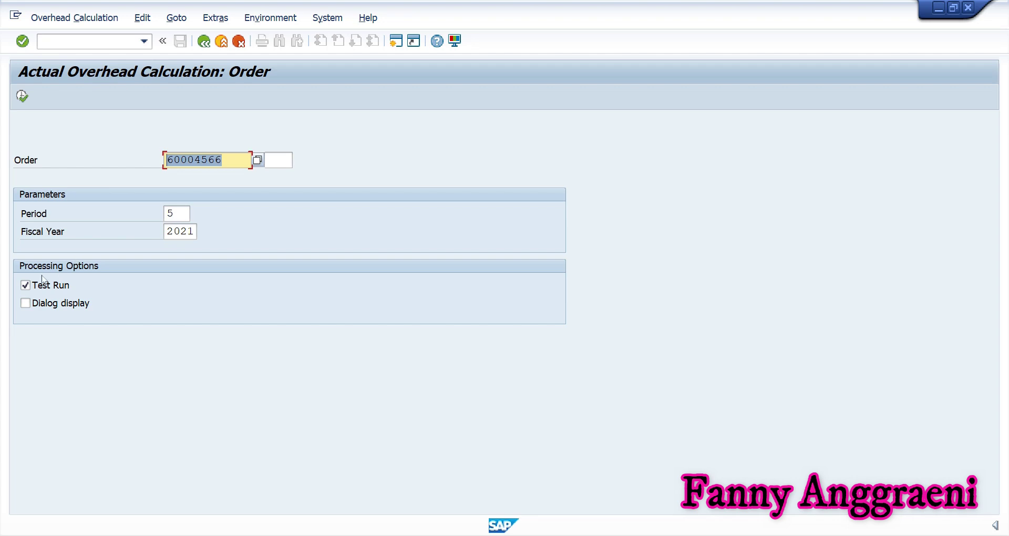
click(26, 286)
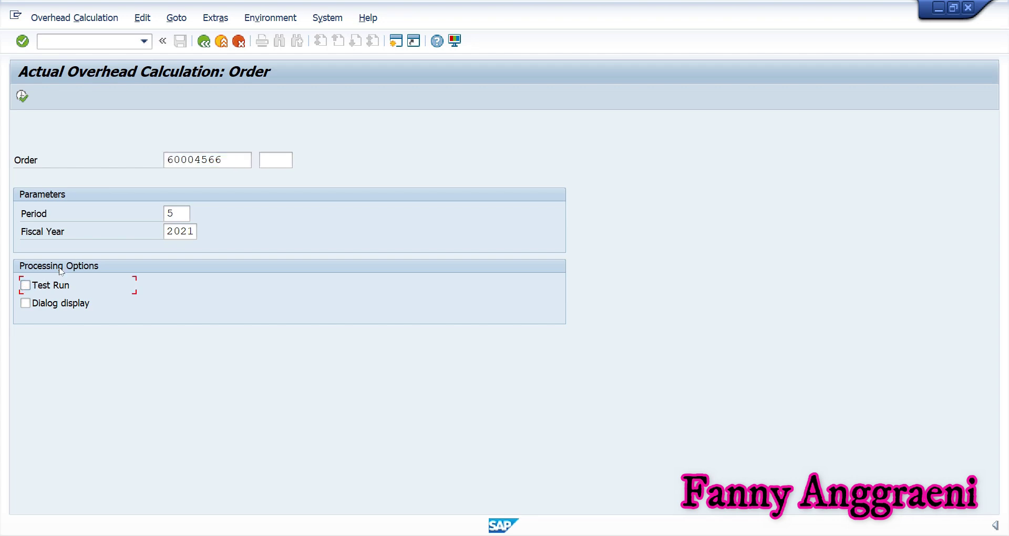
click(26, 304)
click(22, 97)
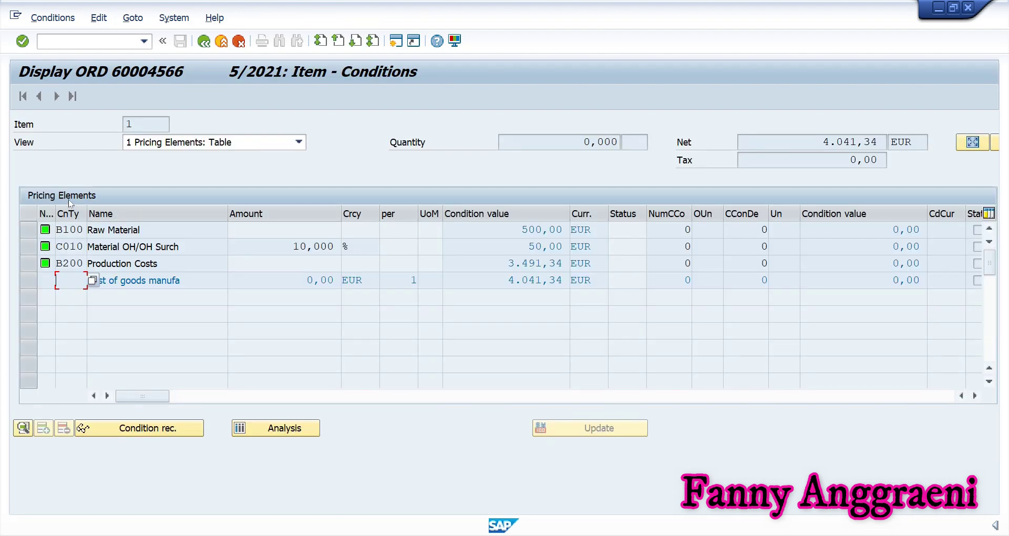
click(204, 41)
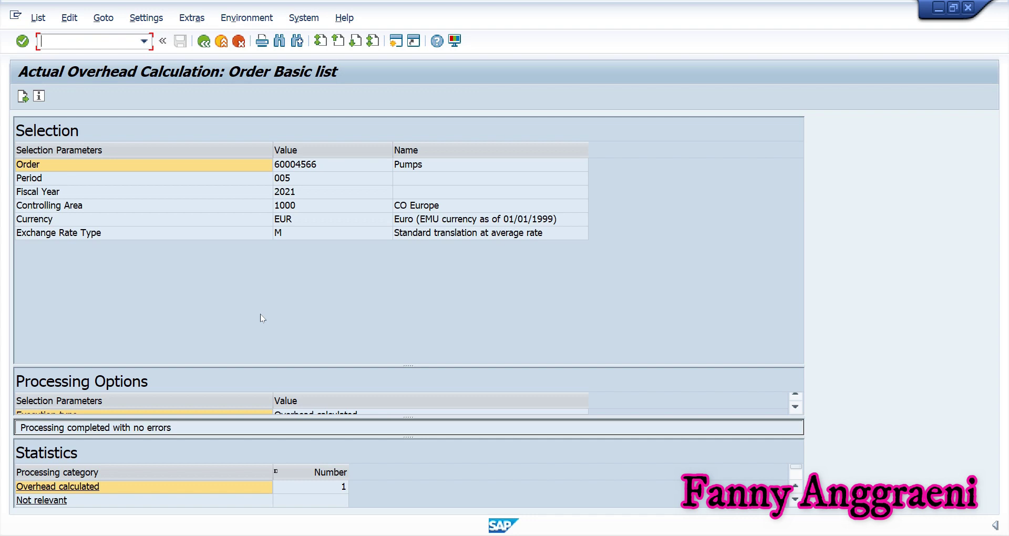
Leave the overhead calculation list with /n and open transaction KKBC_ORD.
text(/n)
key(Return)
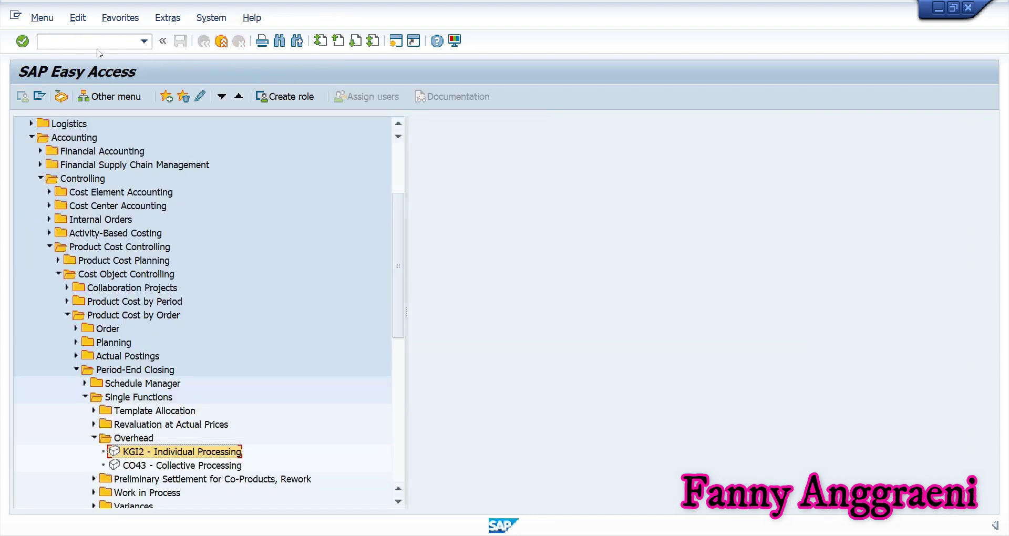
click(98, 41)
text(KKBC)
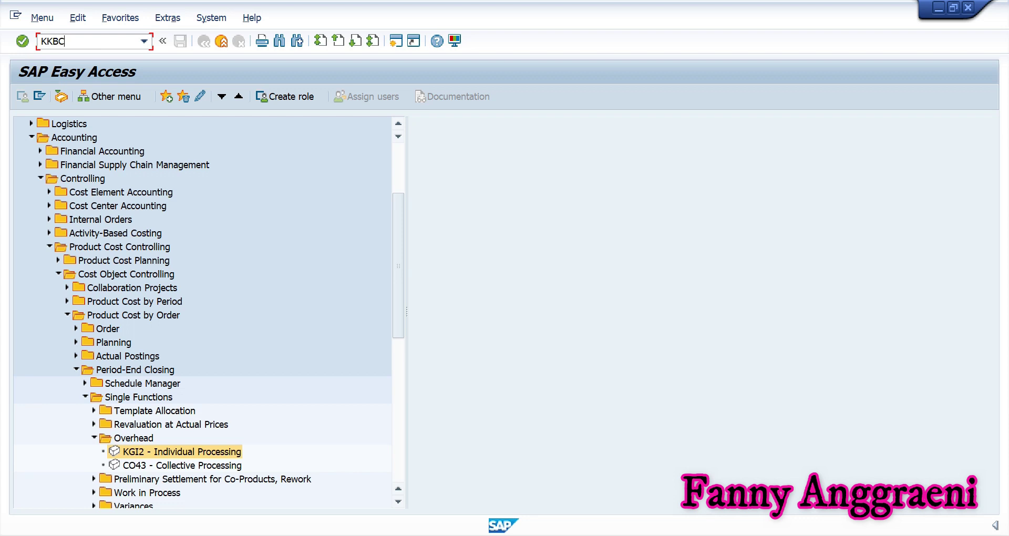
text(_ORD)
key(Return)
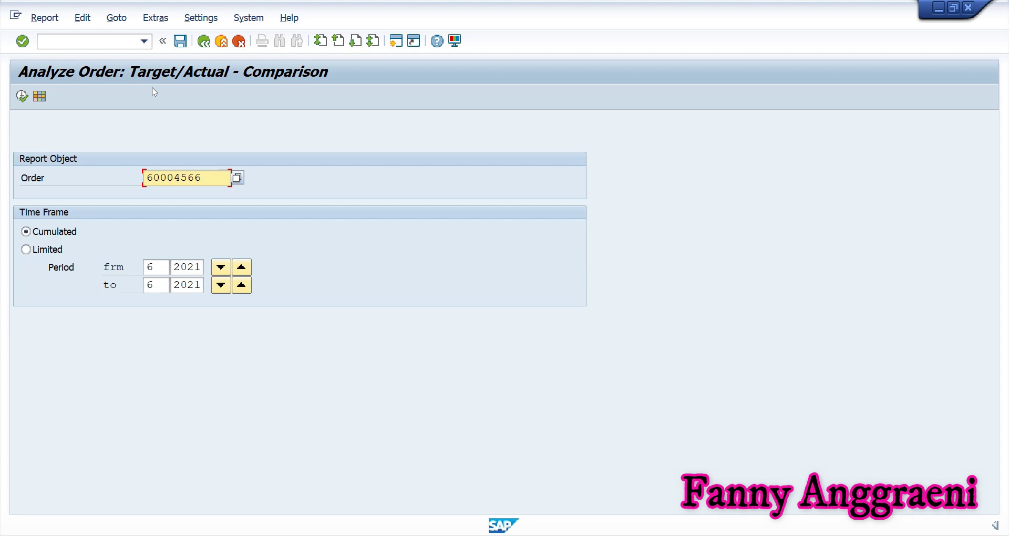
Choose the Cost Trend layout GRF00 for the production order and execute the cumulated report.
click(211, 176)
click(40, 97)
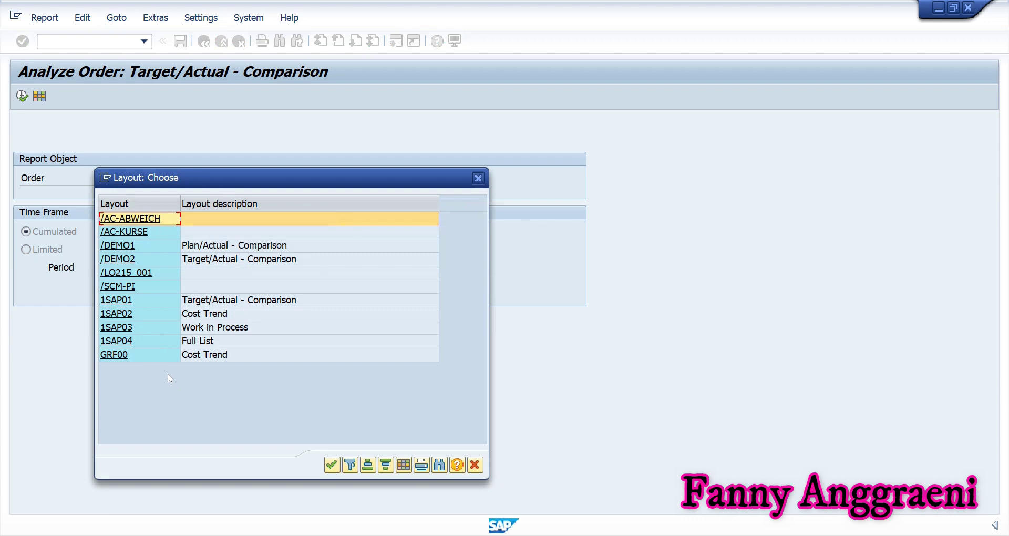
click(142, 361)
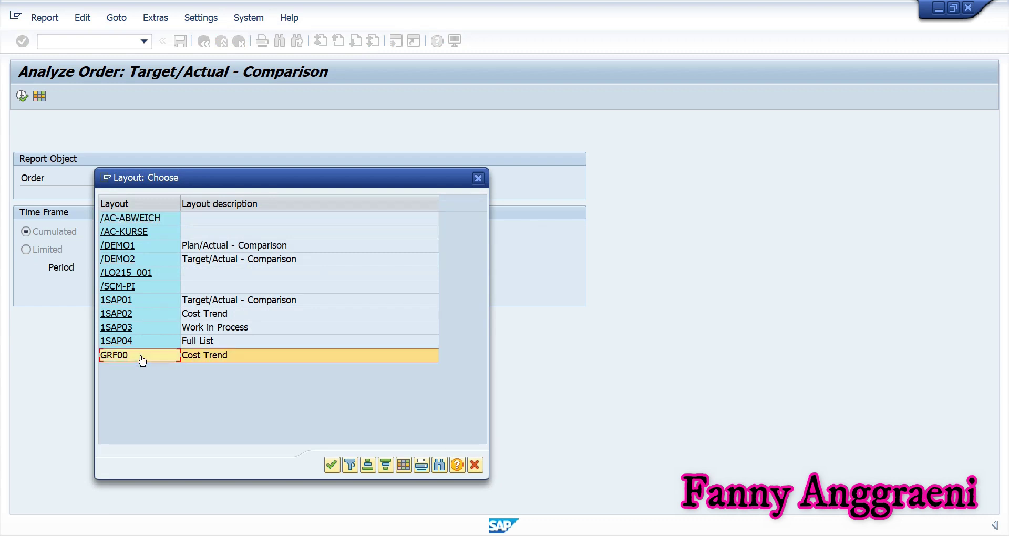
double_click(142, 361)
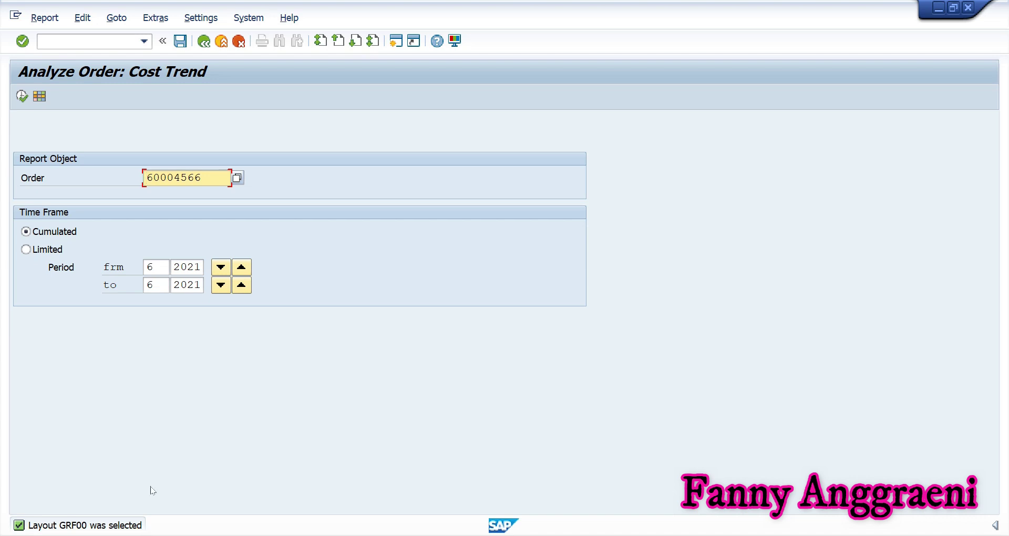
click(20, 99)
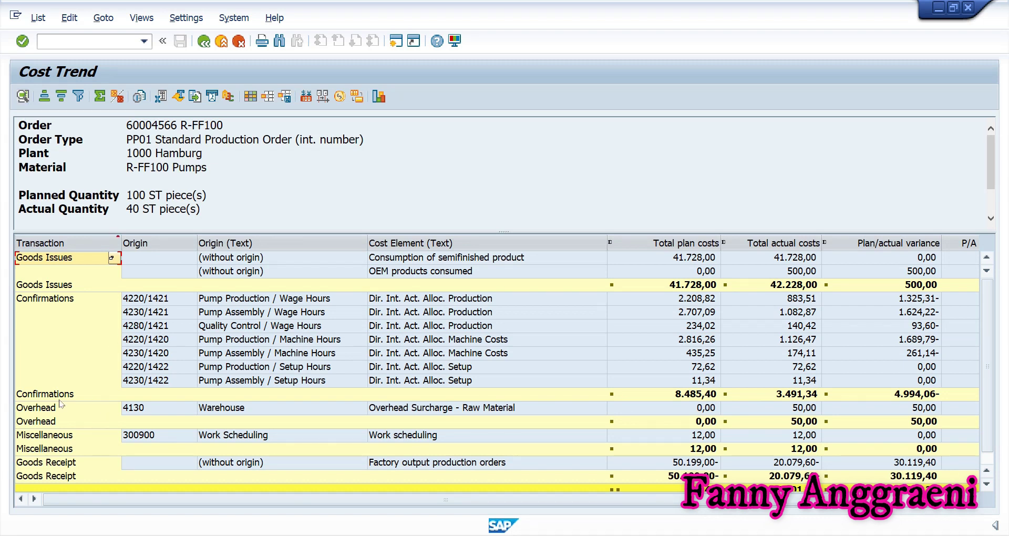
Examine the plan and actual costs of the Warehouse overhead and Work Scheduling lines in the Cost Trend report.
click(93, 412)
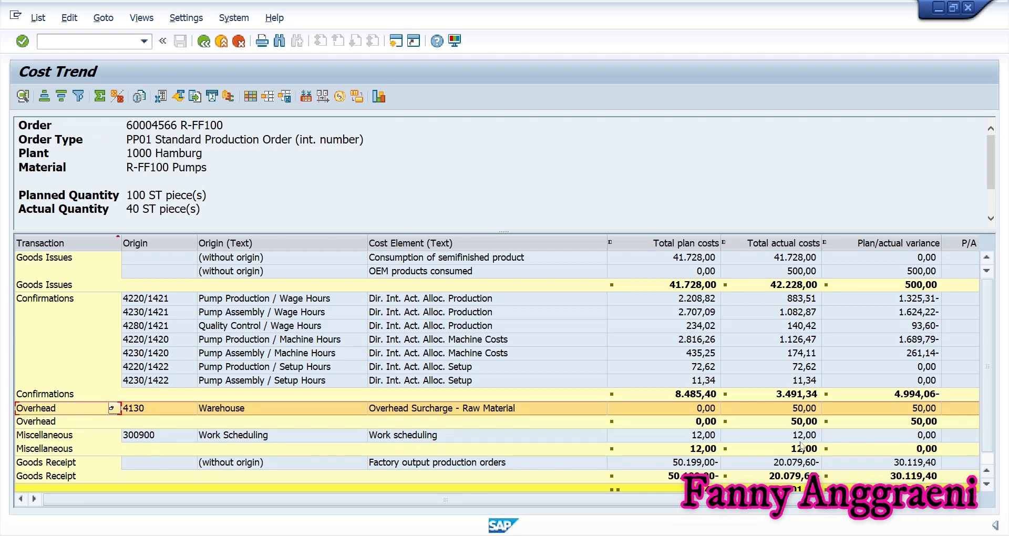
click(675, 437)
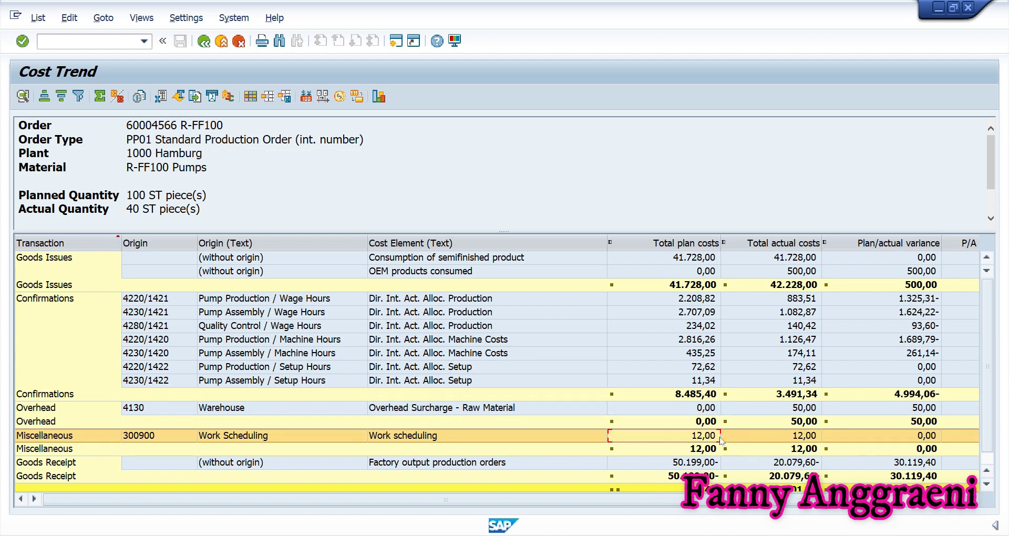
click(747, 437)
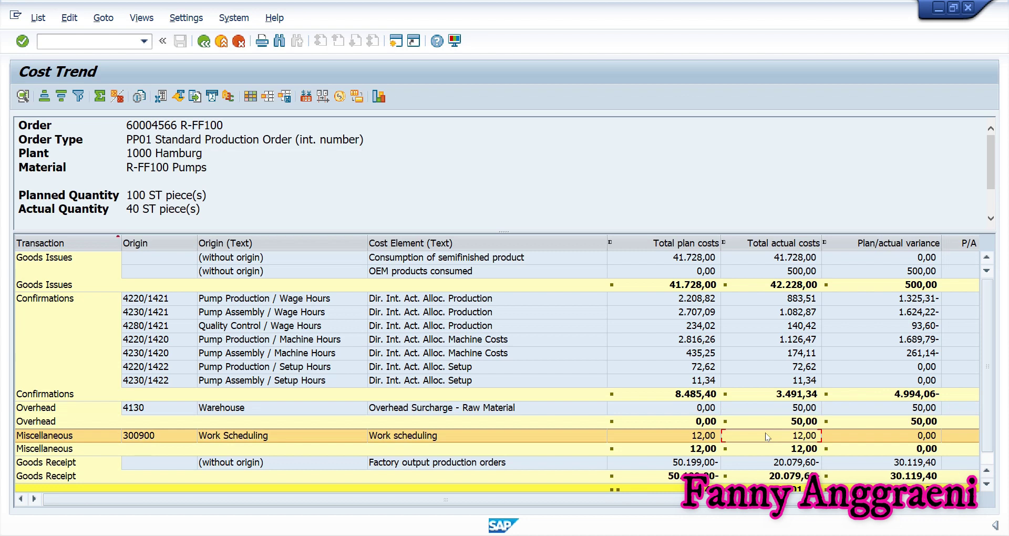
click(778, 410)
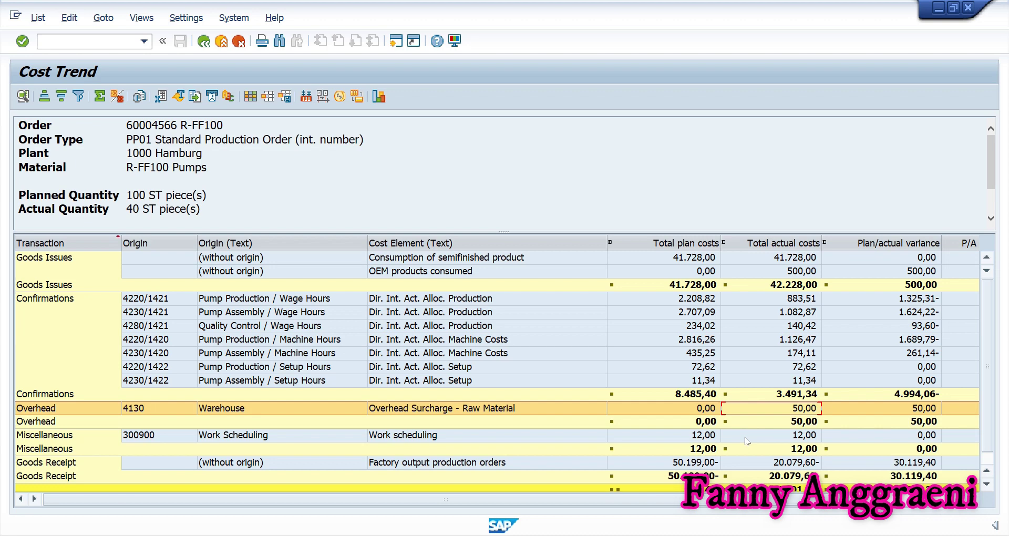
Leave the Cost Trend report with /n and open the work in process individual calculation transaction KKAX under Period-End Closing.
click(40, 40)
text(/n)
key(Return)
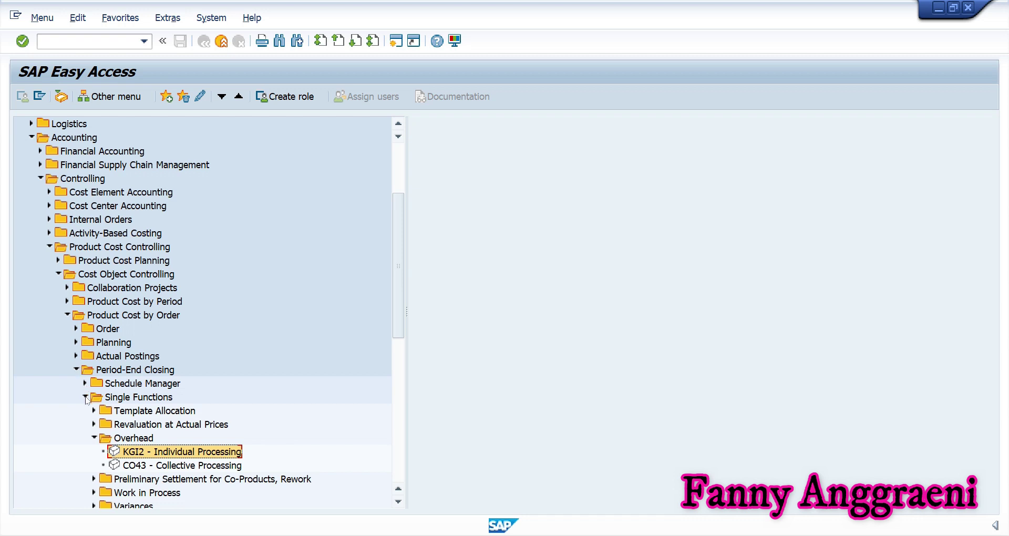
click(93, 438)
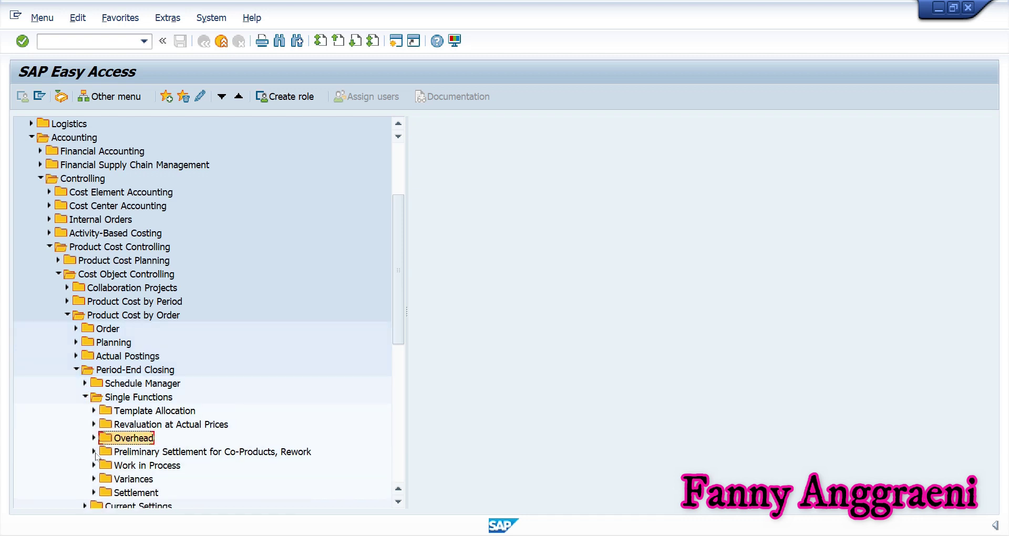
click(94, 465)
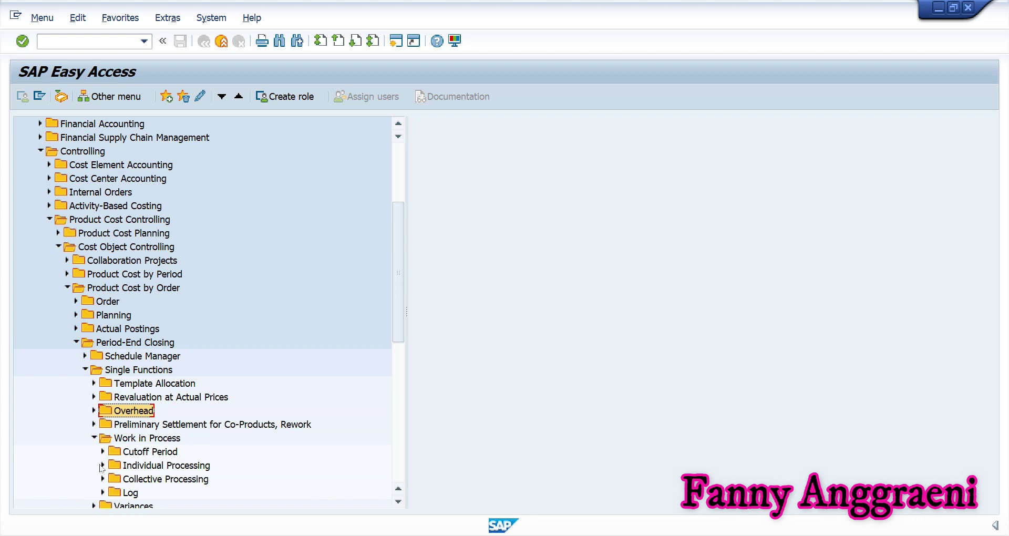
click(103, 466)
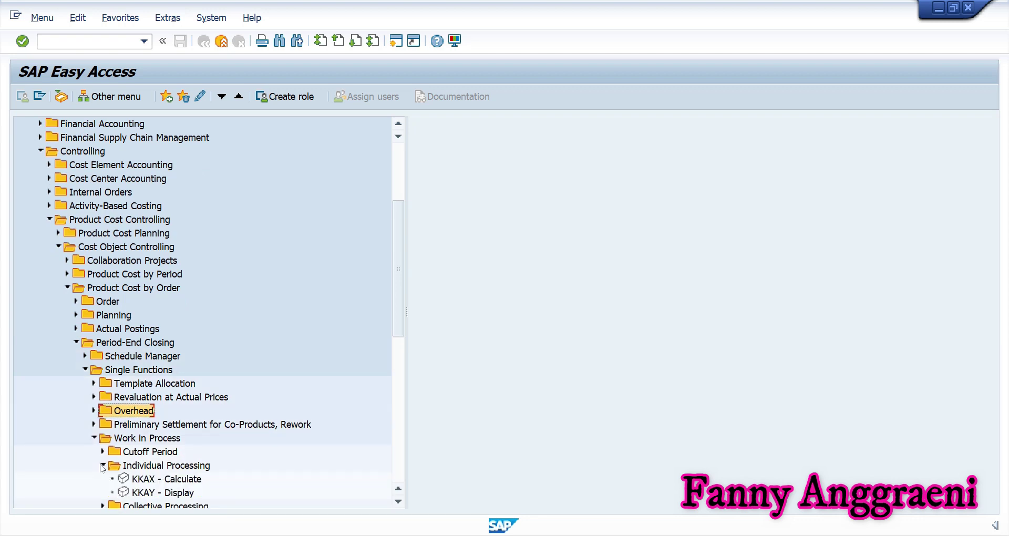
click(140, 480)
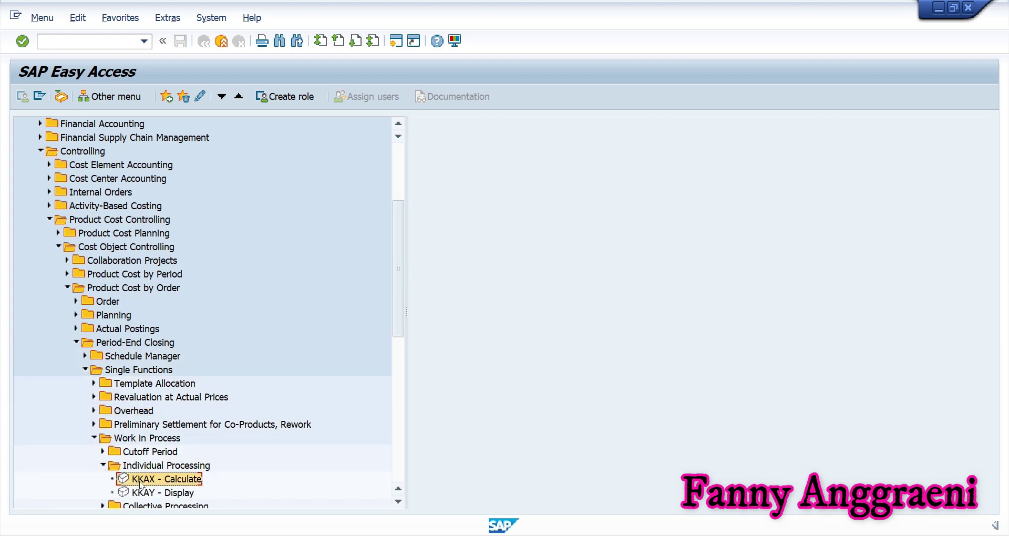
double_click(167, 480)
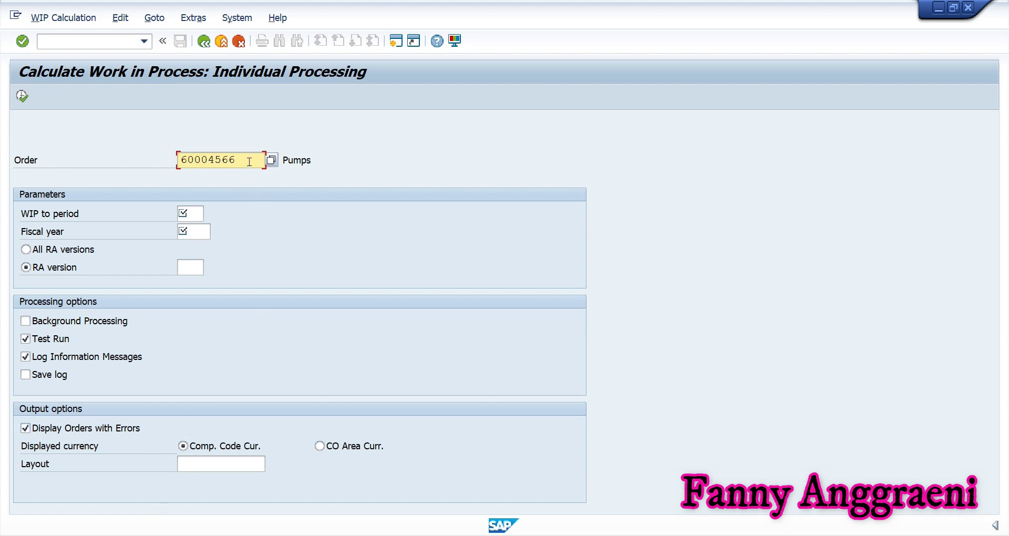
Execute the work in process calculation to period 5 of fiscal year 2021 for RA version 0 with Test Run turned off.
click(196, 207)
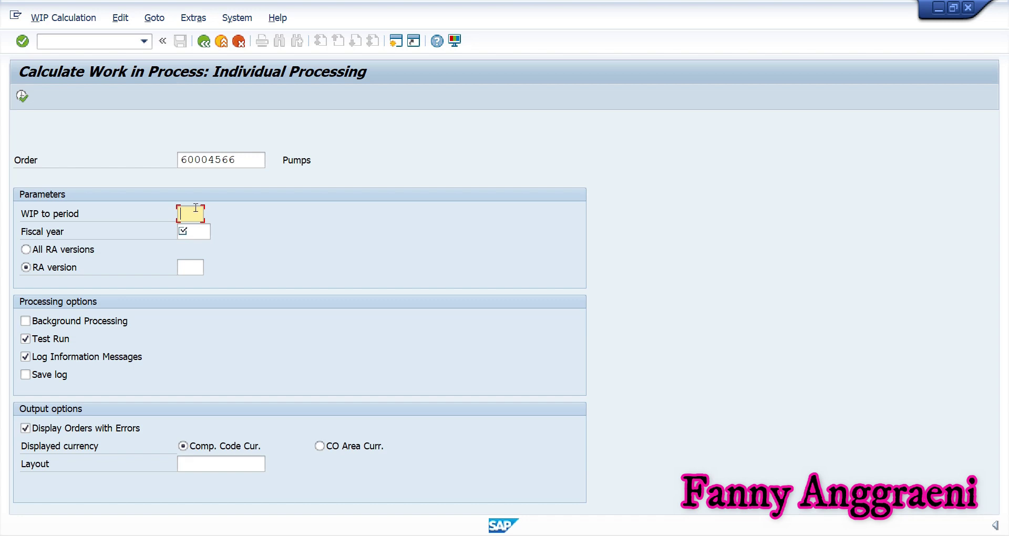
text(5)
click(191, 233)
text(2021)
click(187, 268)
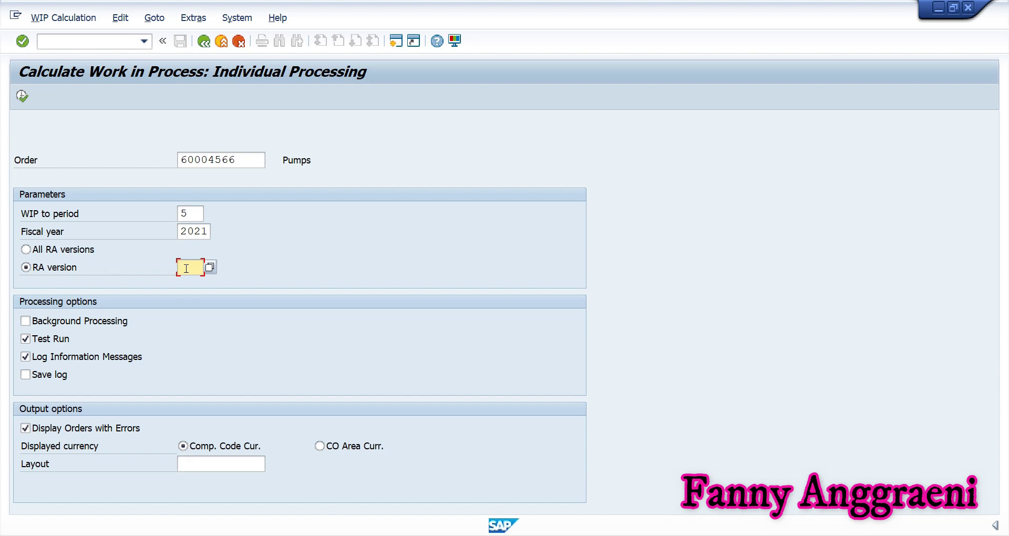
click(210, 267)
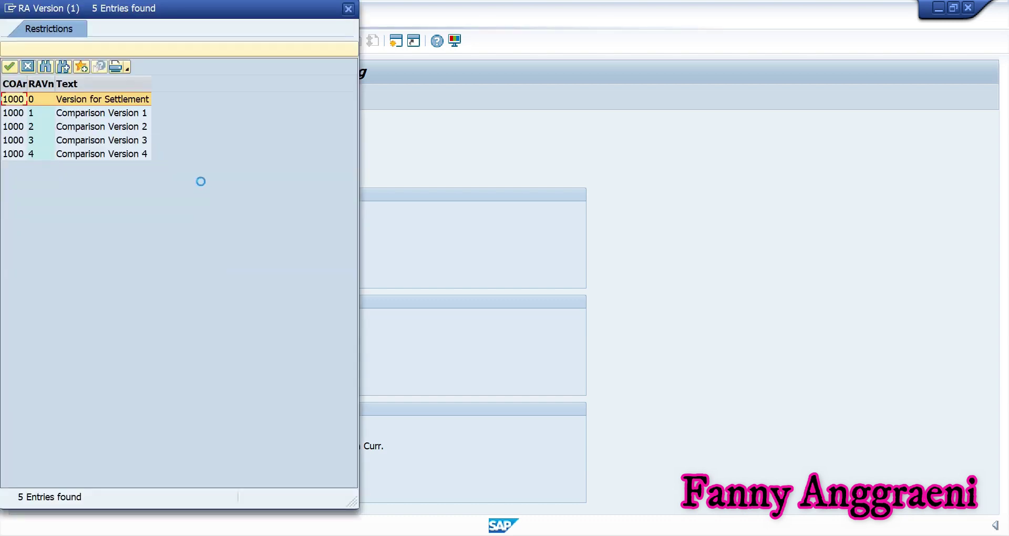
double_click(14, 100)
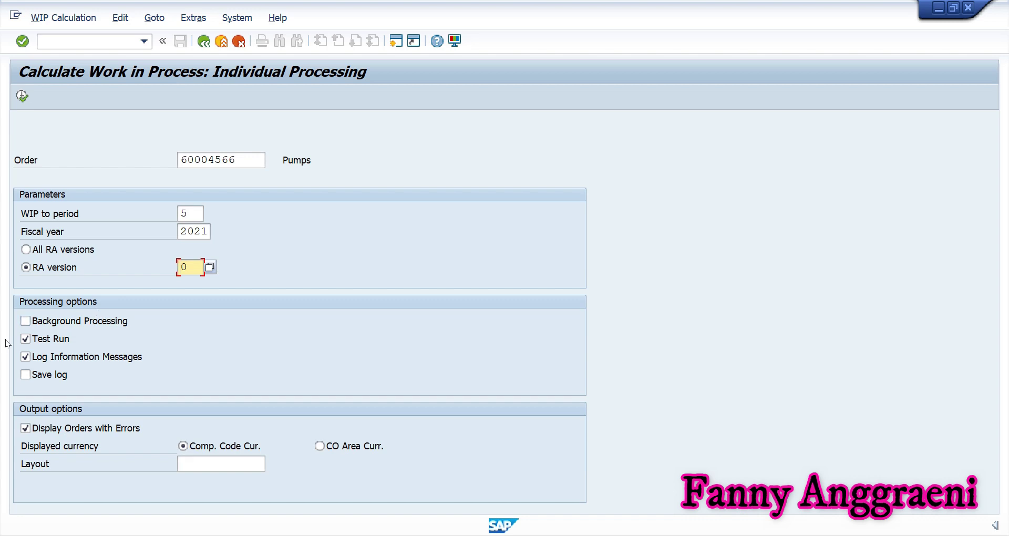
click(25, 339)
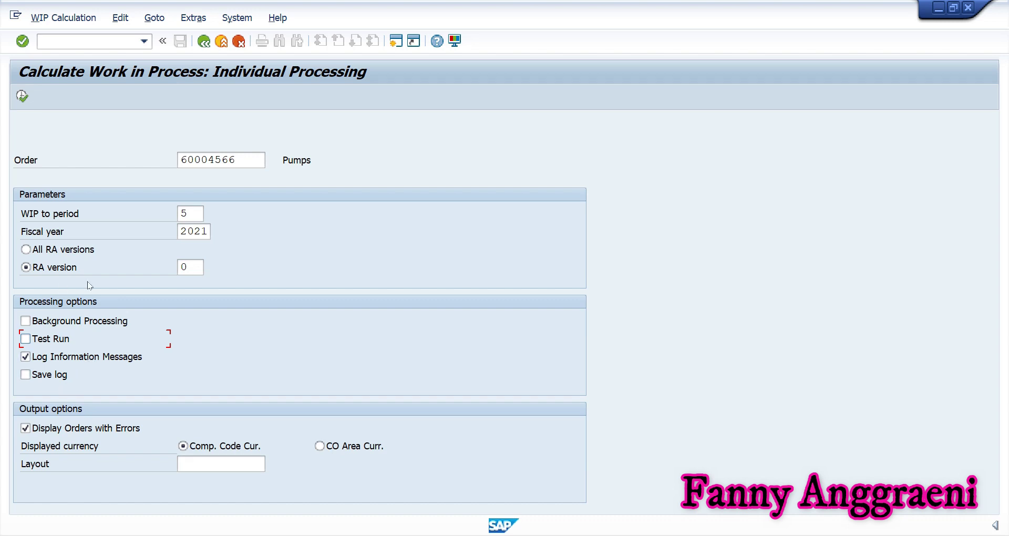
click(22, 97)
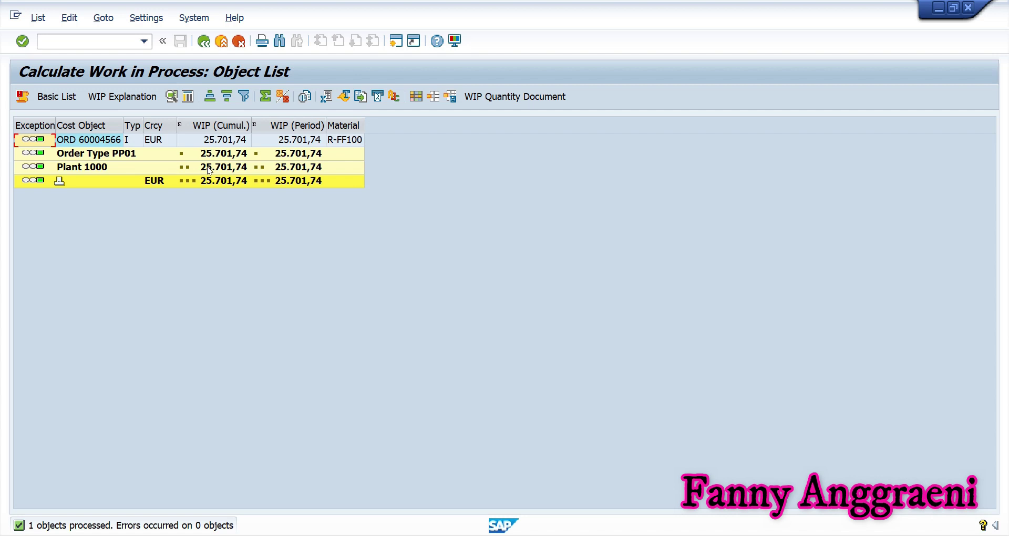
Leave the work in process object list with /n and open the order analysis transaction KKBC_ORD.
click(71, 47)
text(/n)
key(Return)
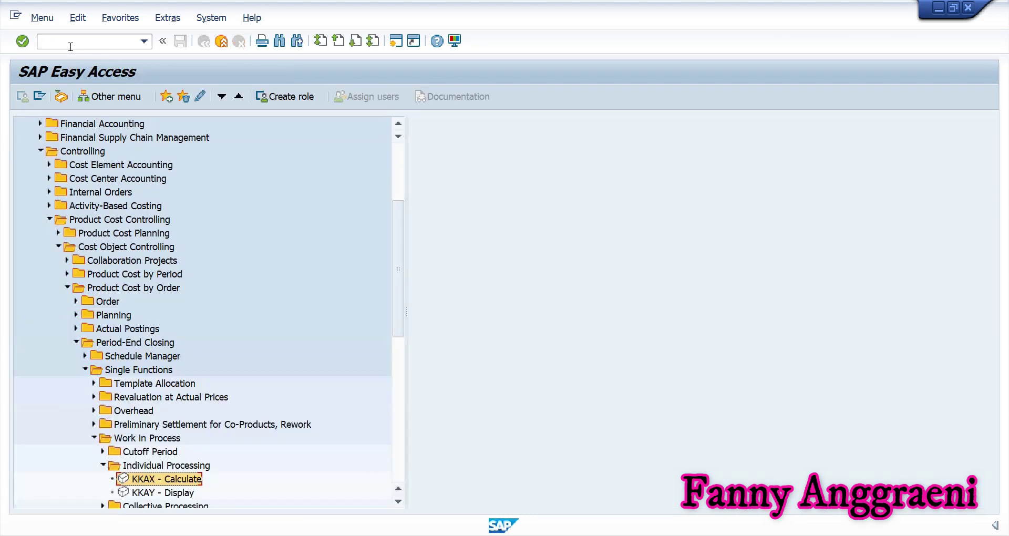
click(71, 46)
text(KKBC_ORD)
key(Return)
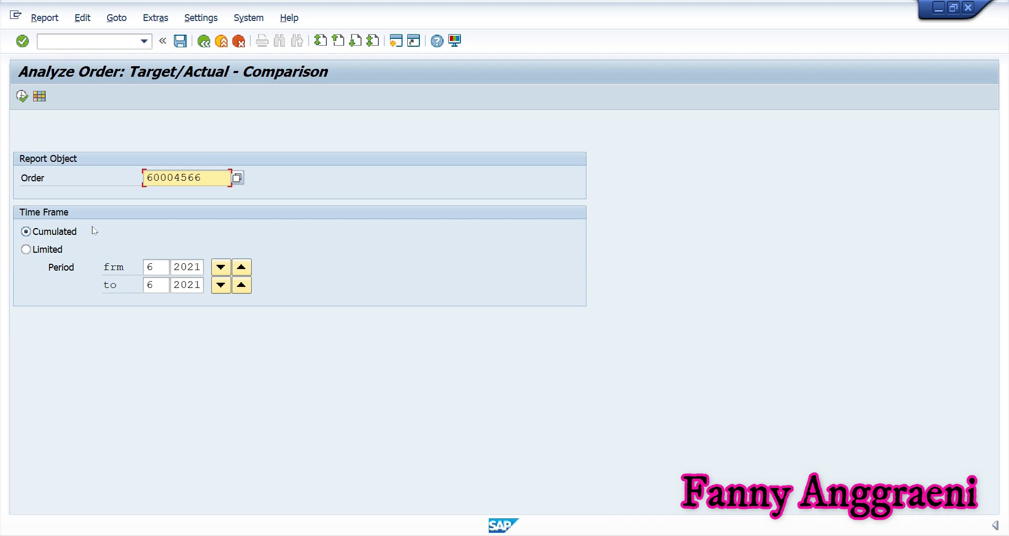
Choose the Work in Process layout 1SAP03 and run the cumulated order analysis for RA version 0.
click(39, 96)
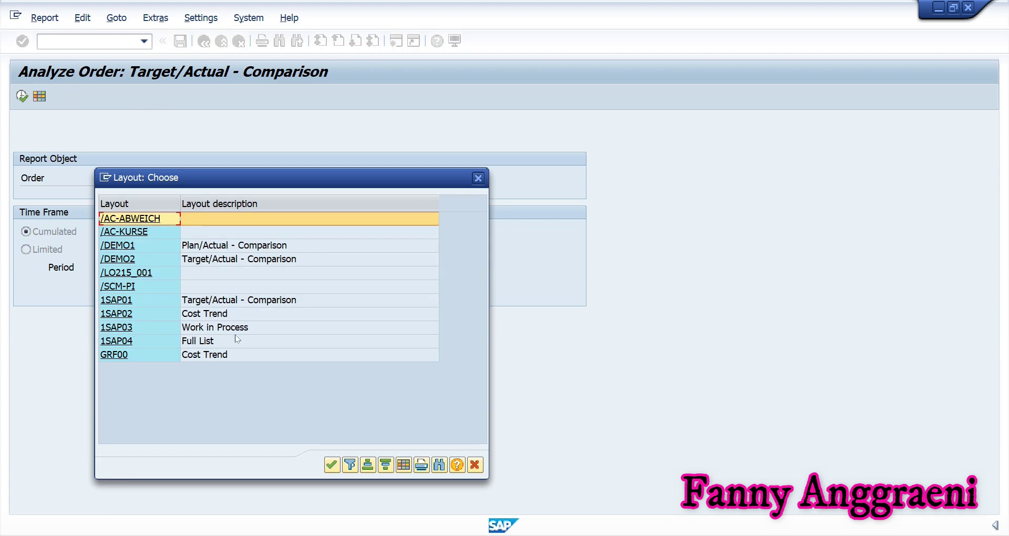
click(122, 328)
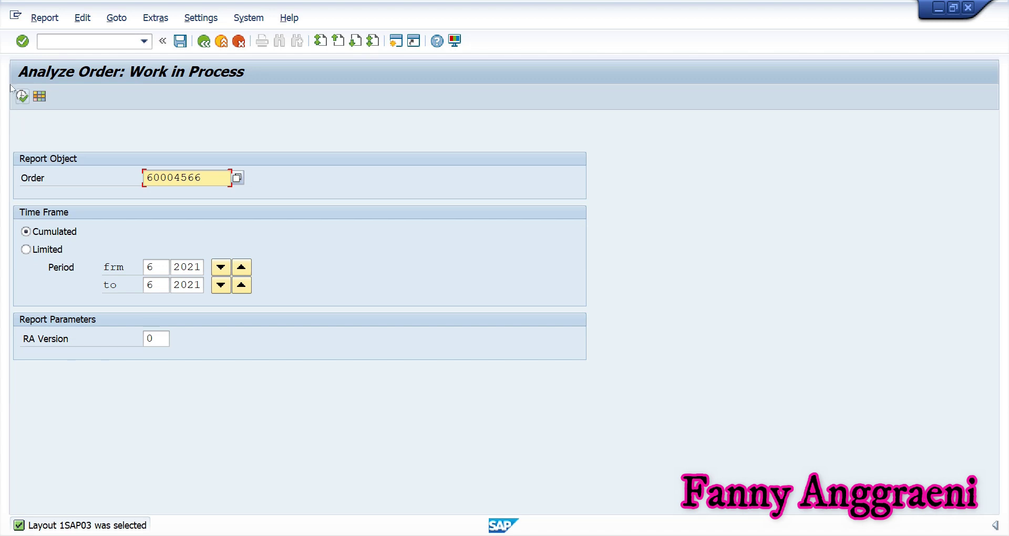
click(22, 97)
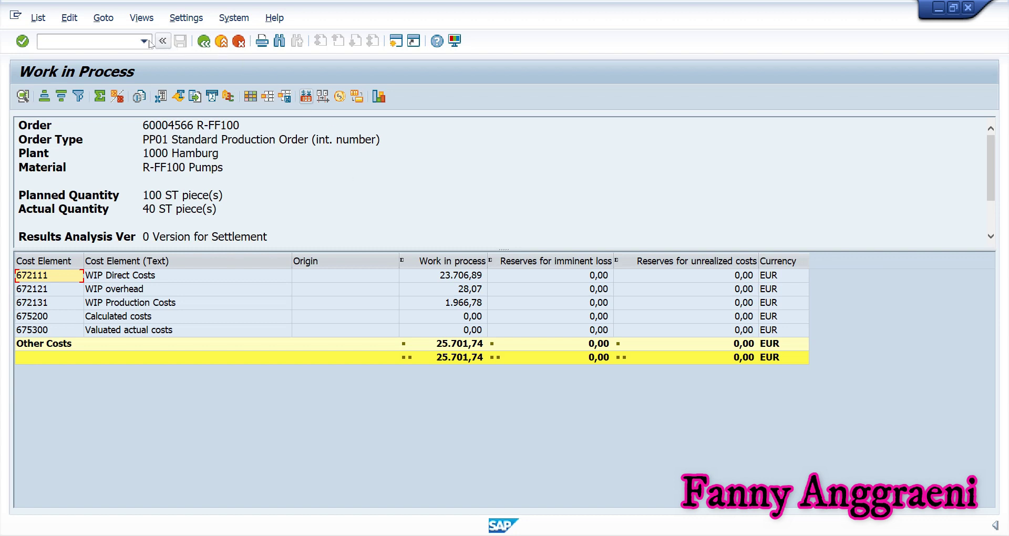
Leave the Work in Process report with /n and open the individual settlement transaction KO88 under Period-End Closing.
click(121, 40)
text(/n)
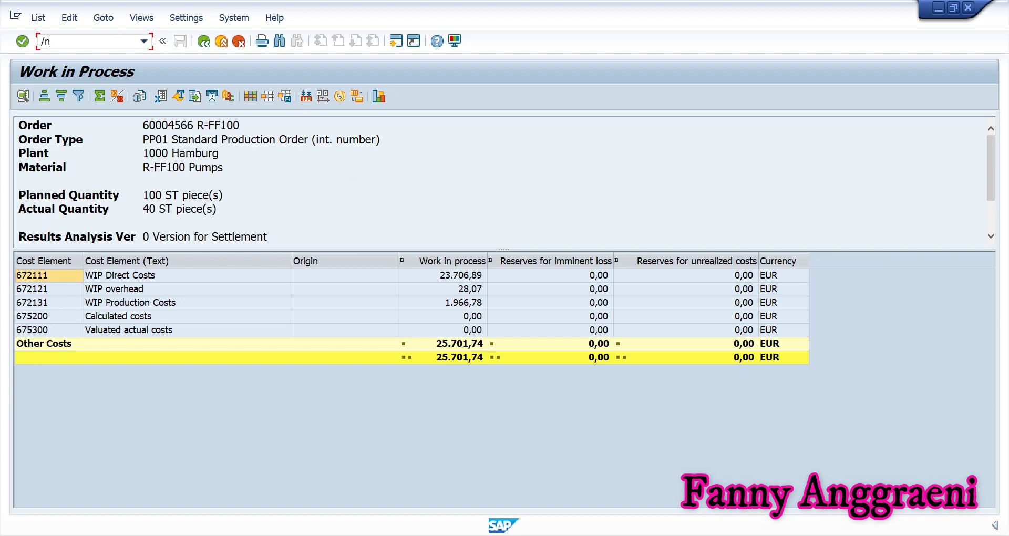
key(Return)
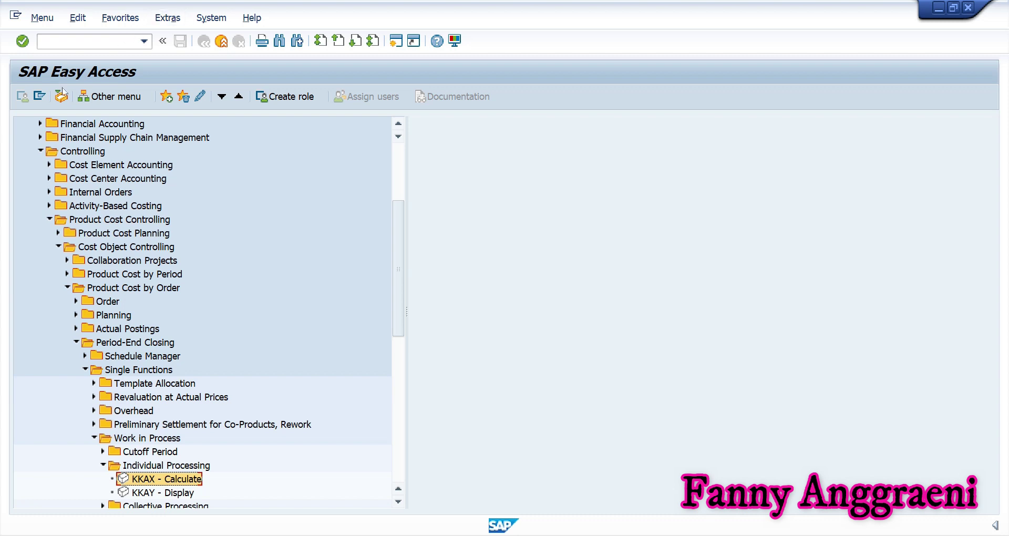
scroll(46, 167, up, 1)
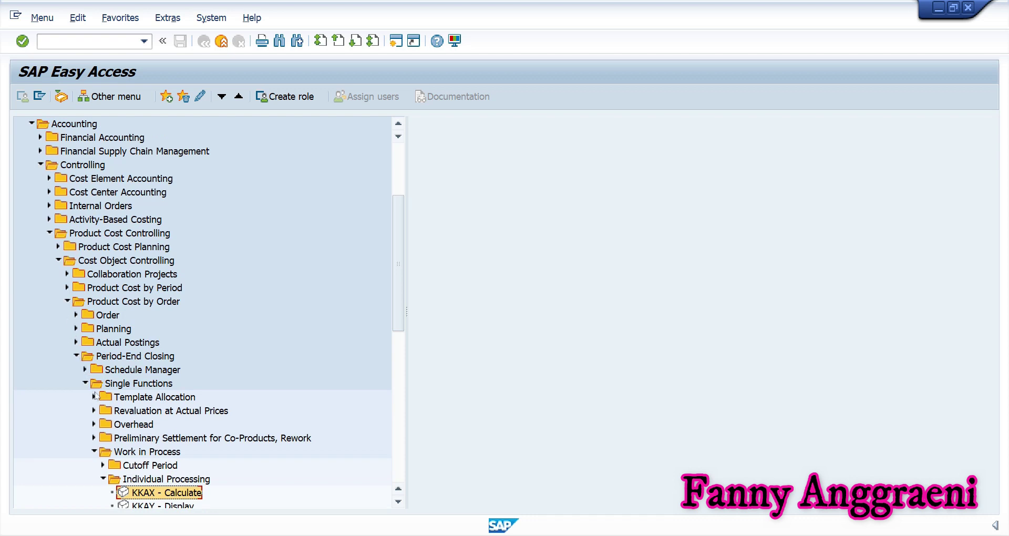
click(93, 452)
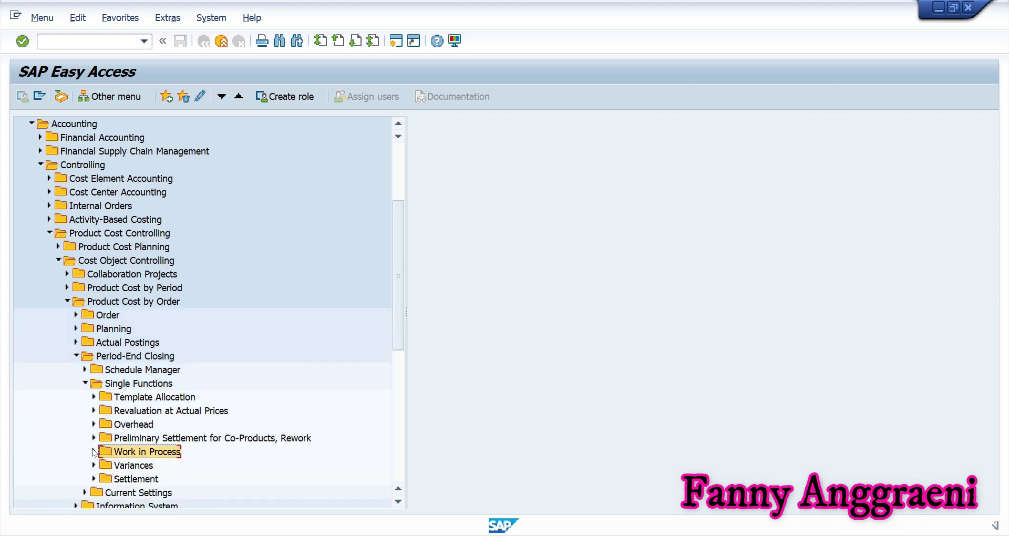
click(93, 479)
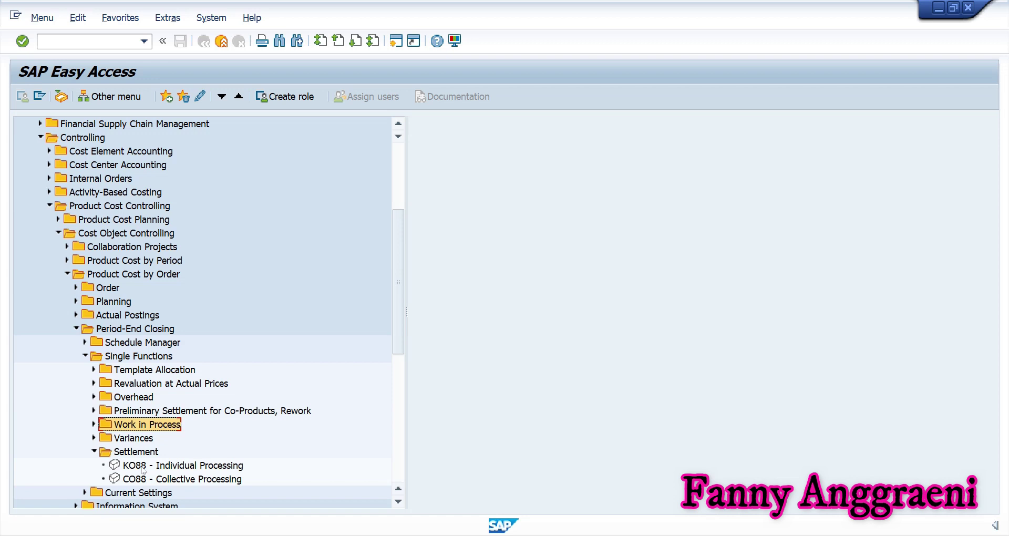
click(168, 466)
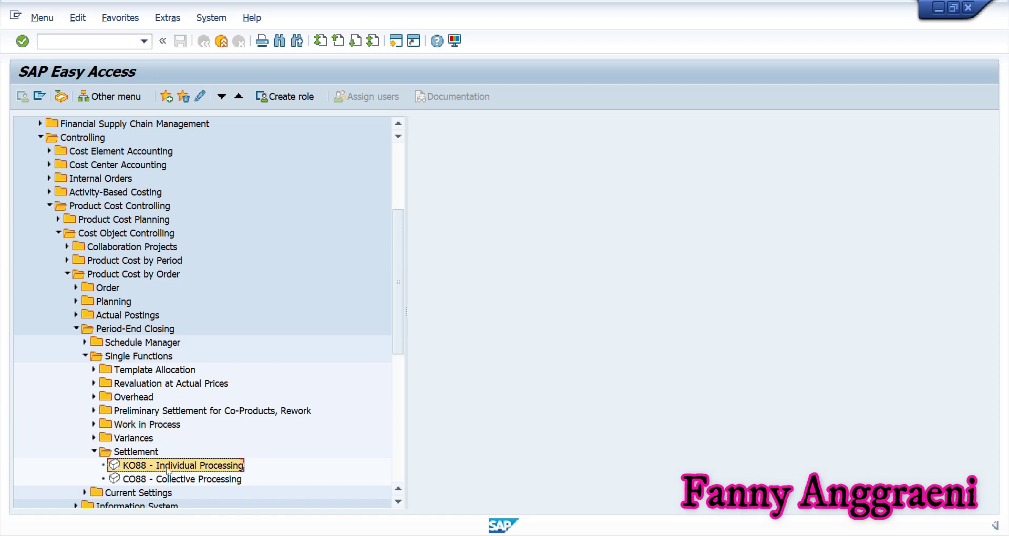
double_click(168, 467)
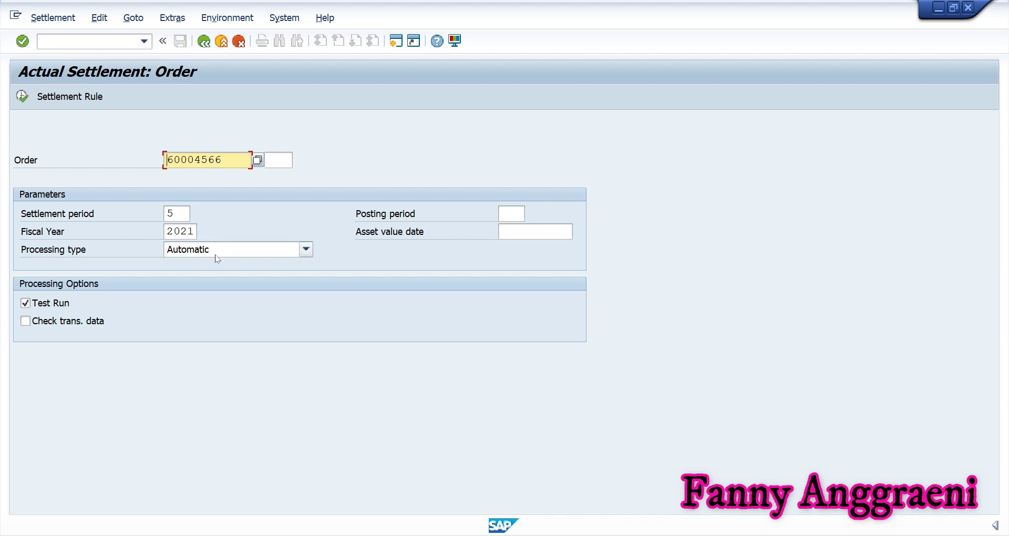
Execute the automatic order settlement for period 5 of fiscal year 2021 with Test Run turned off, and open its detail list.
click(26, 304)
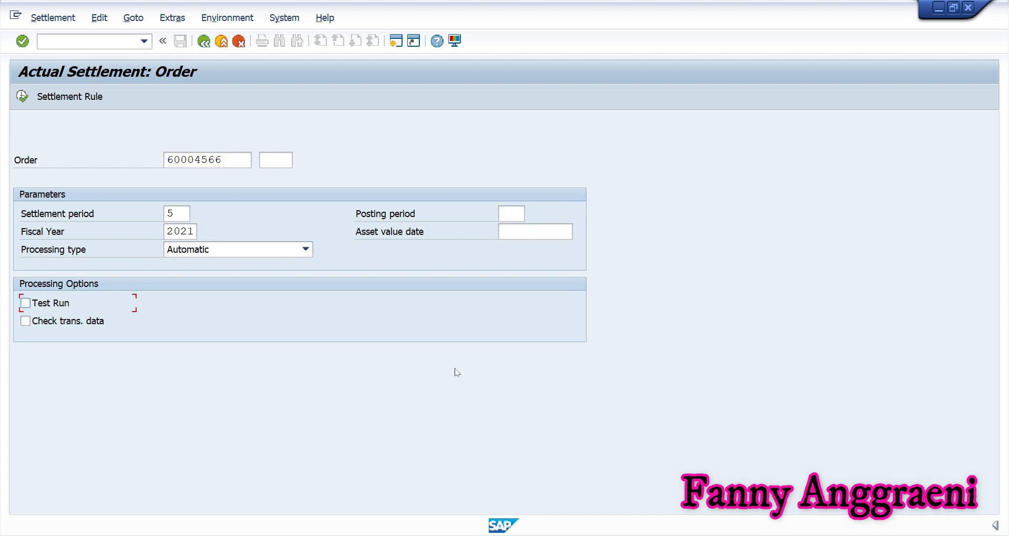
click(20, 97)
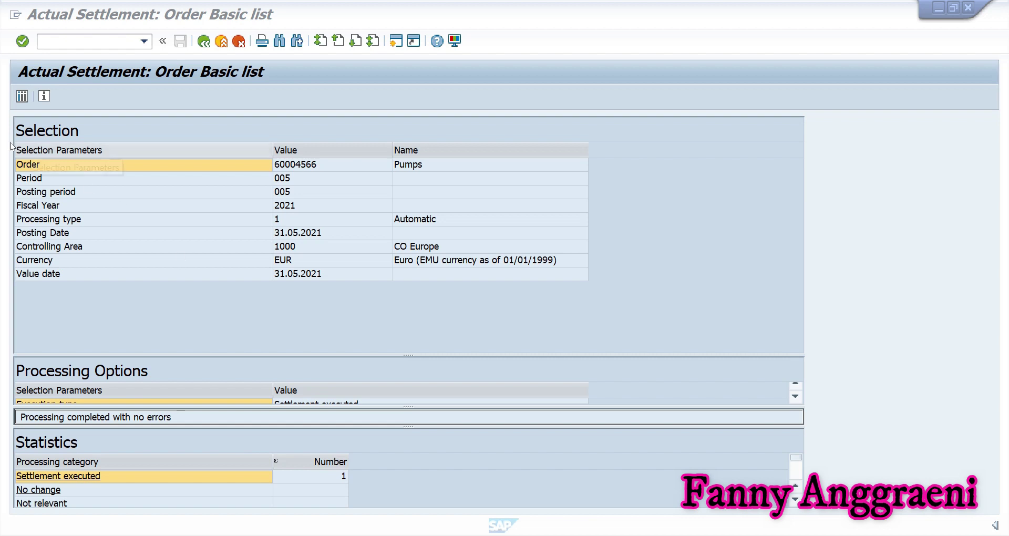
click(21, 98)
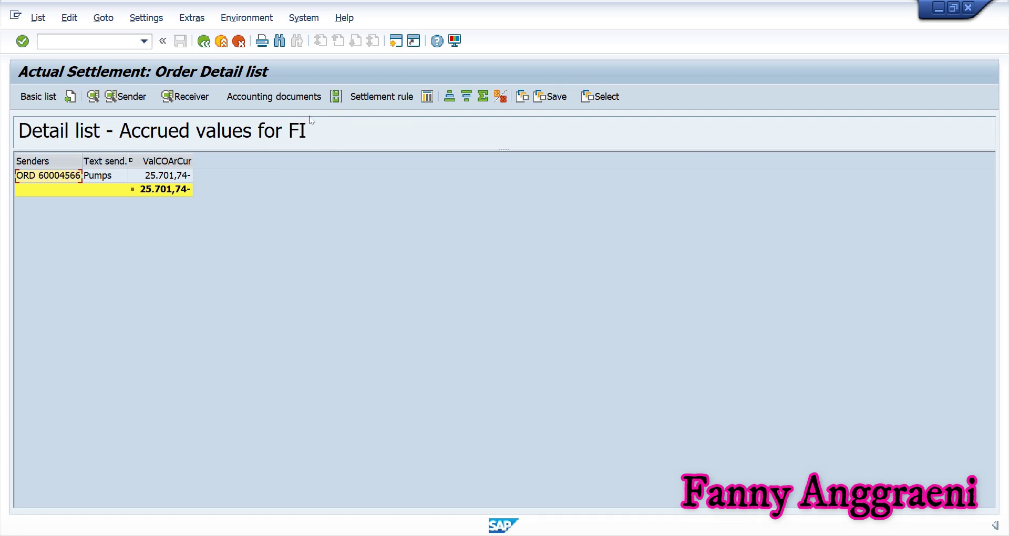
Open the settlement's accounting document and examine its Inventory in process and WIP line items.
click(278, 96)
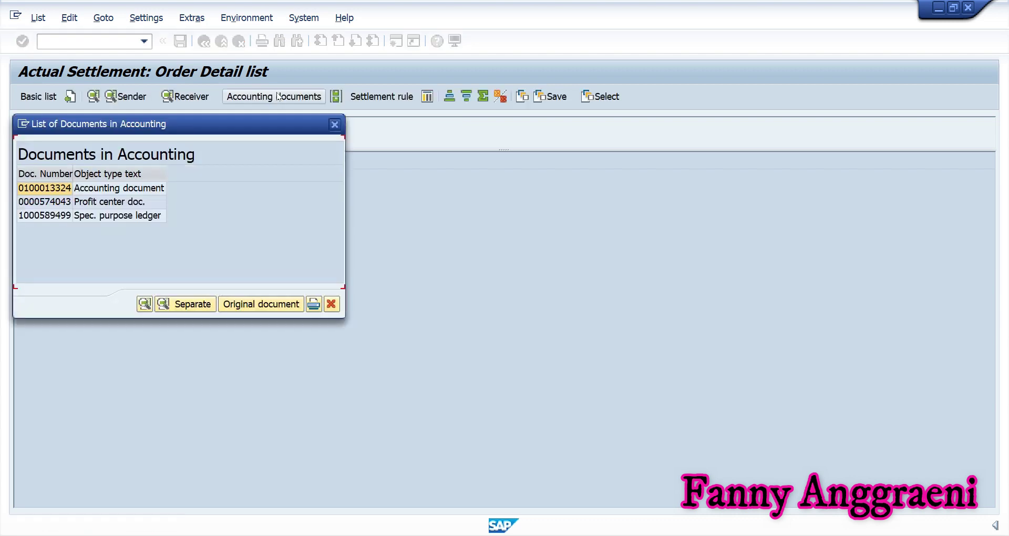
double_click(43, 192)
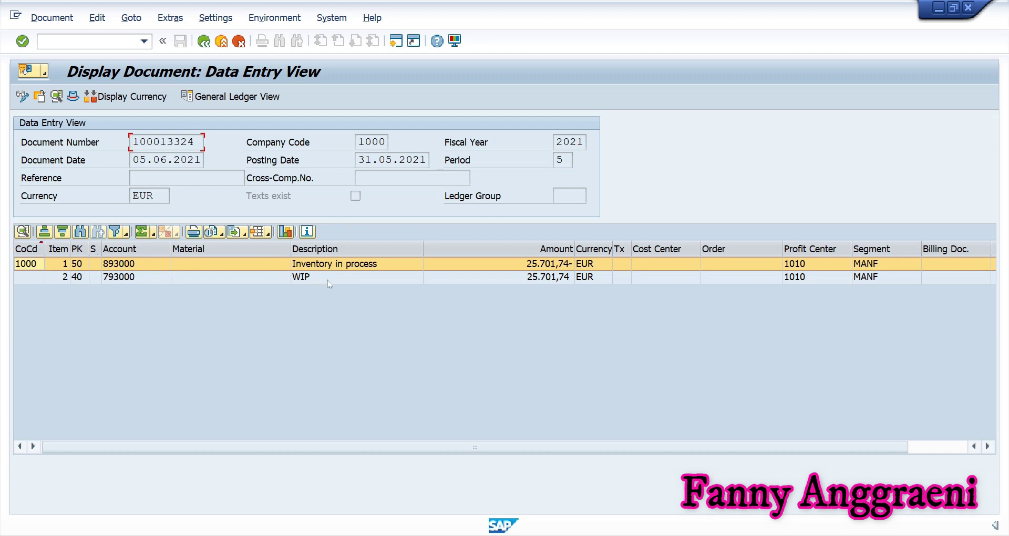
click(328, 281)
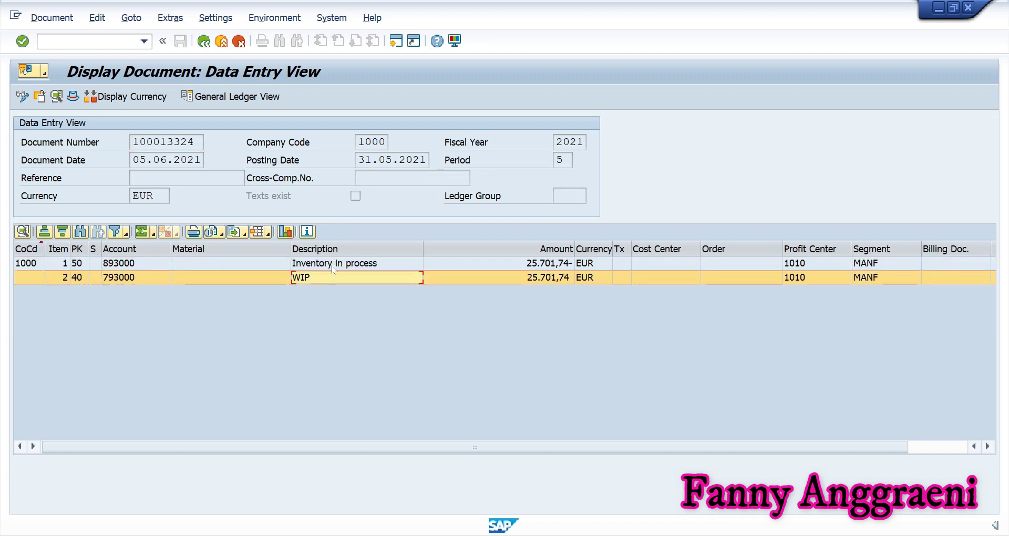
click(332, 266)
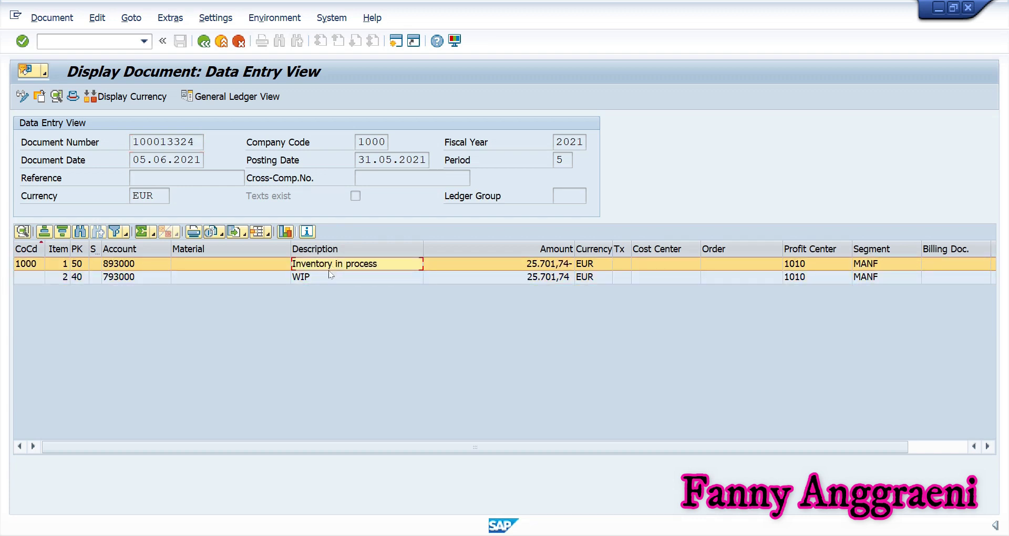
click(332, 279)
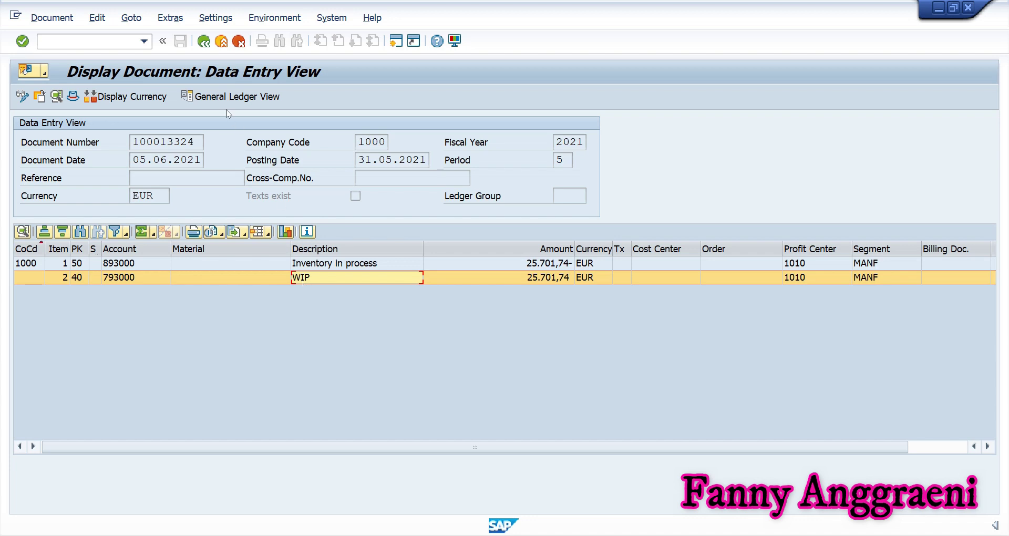
Return to the list of accounting documents and display the actual line items of the profit center document.
click(204, 42)
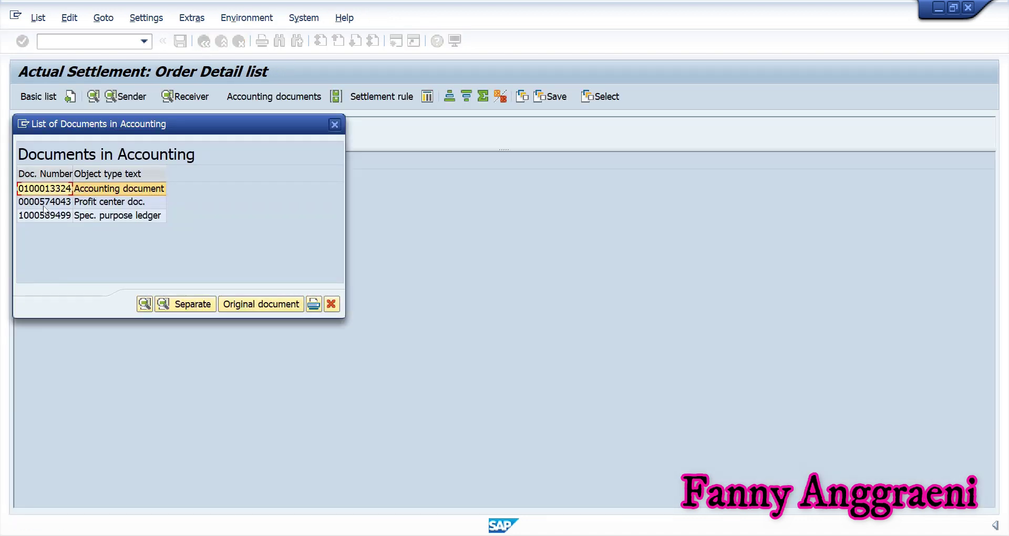
click(41, 205)
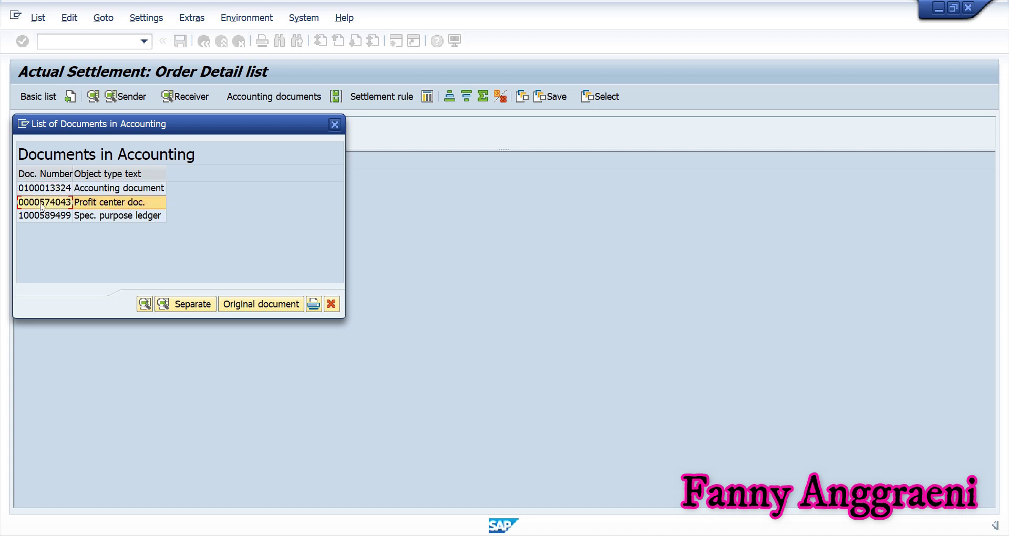
double_click(41, 205)
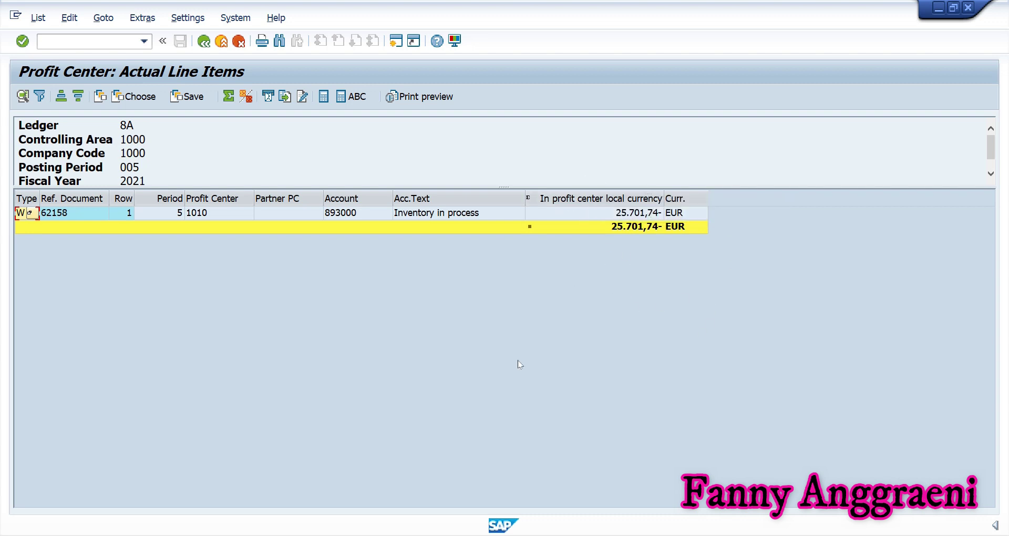
Leave the profit center line items with /n and collapse the Accounting folder in the SAP menu.
click(73, 38)
text(/n)
key(Return)
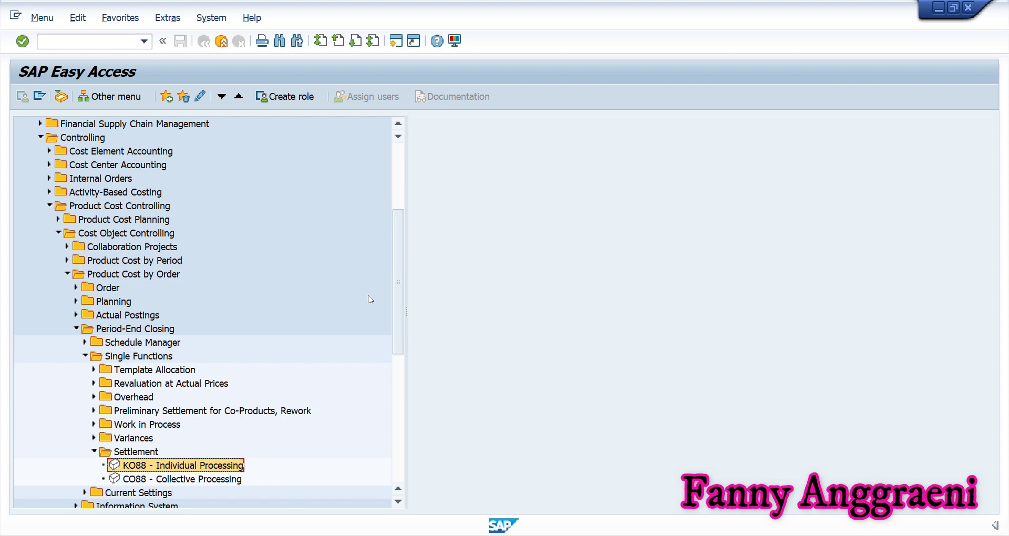
scroll(188, 171, up, 2)
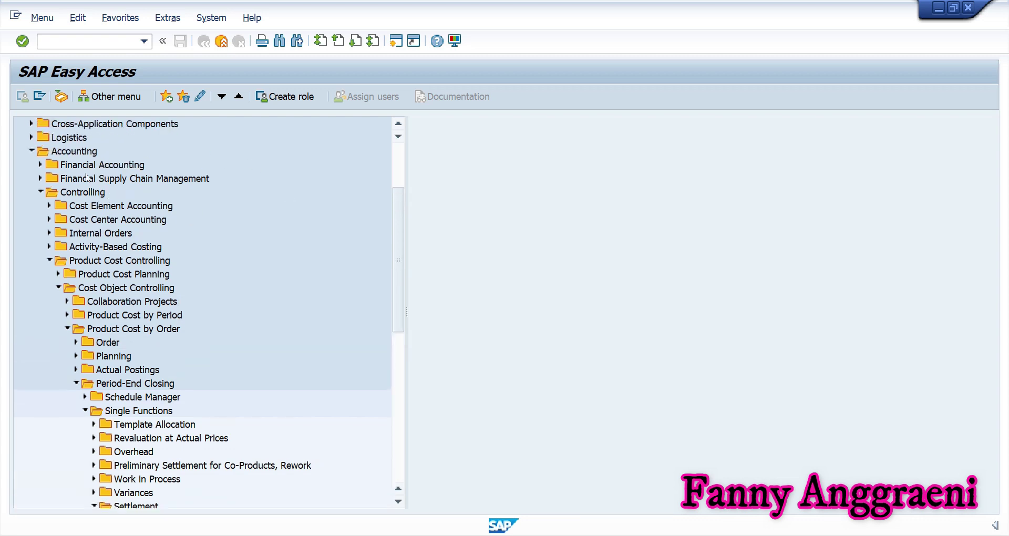
click(30, 152)
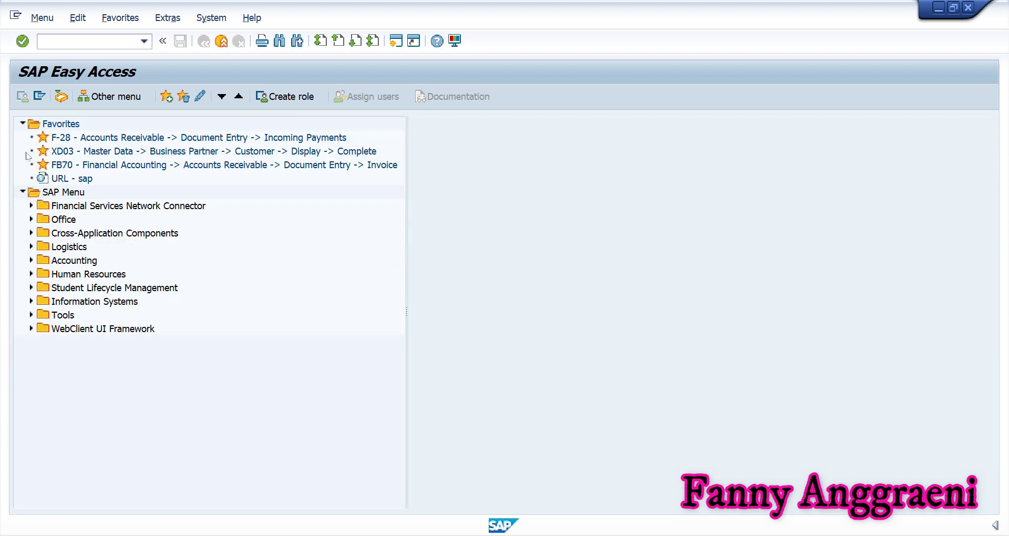
Open the time ticket transaction CO11N for operations under Logistics > Production > Shop Floor Control > Confirmation.
click(31, 246)
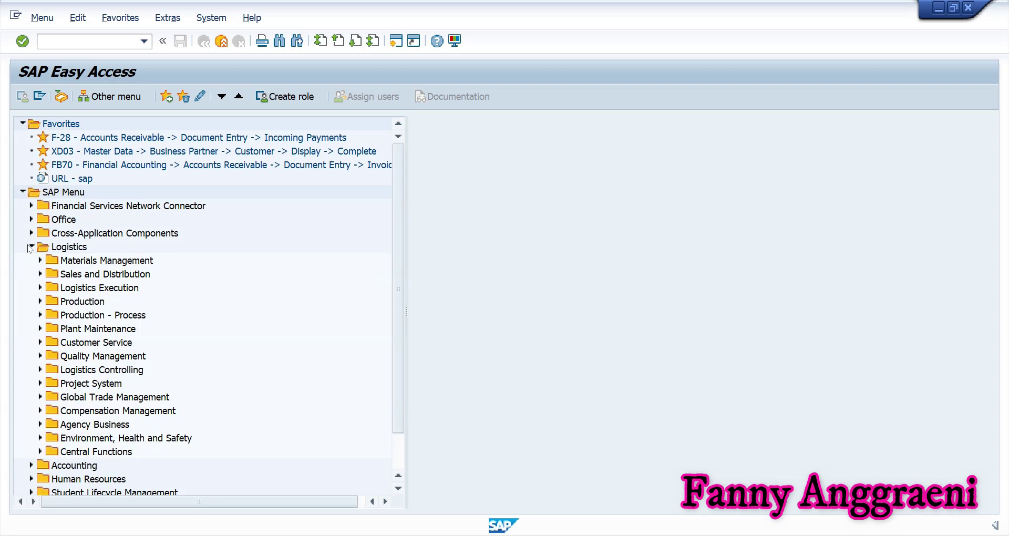
click(40, 301)
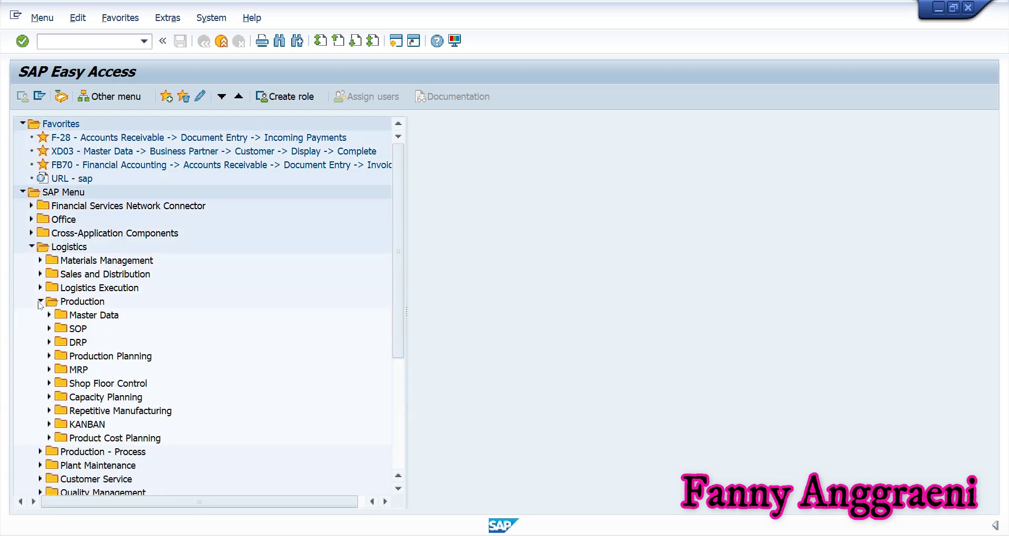
click(49, 383)
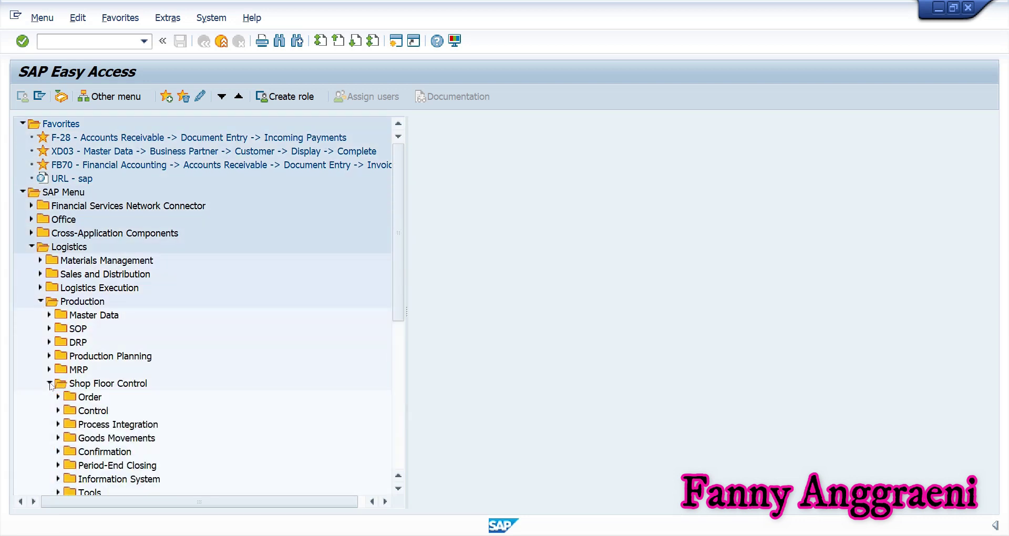
click(59, 451)
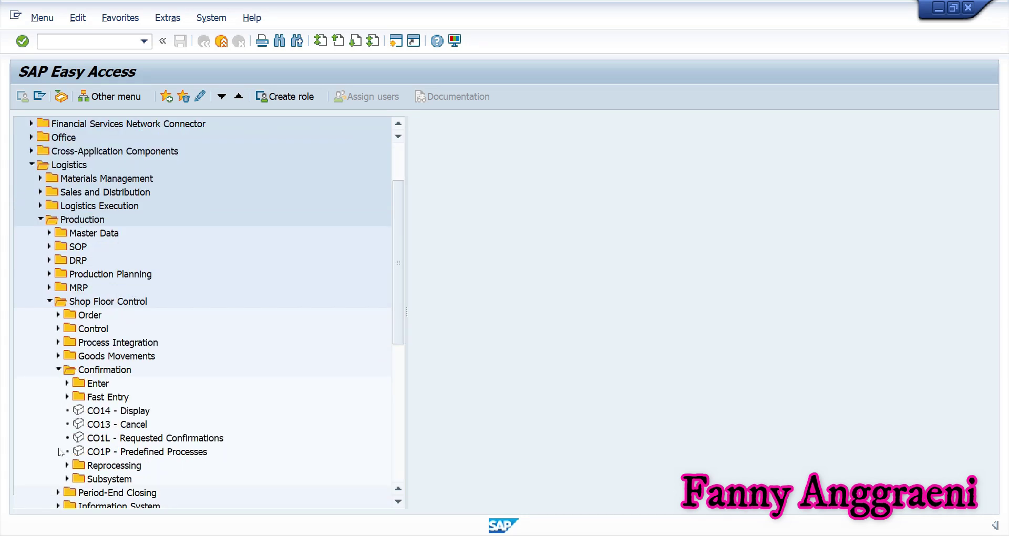
click(67, 383)
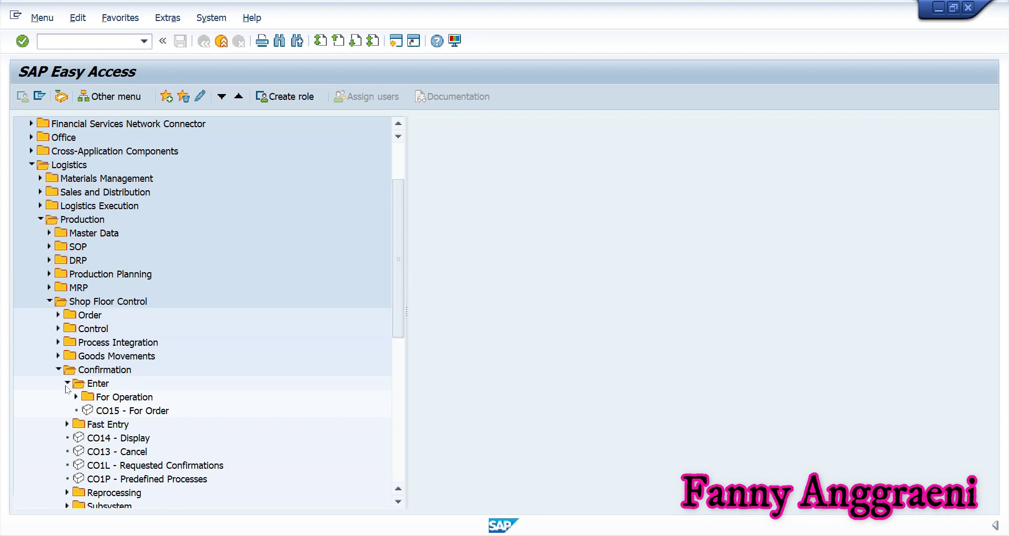
click(76, 397)
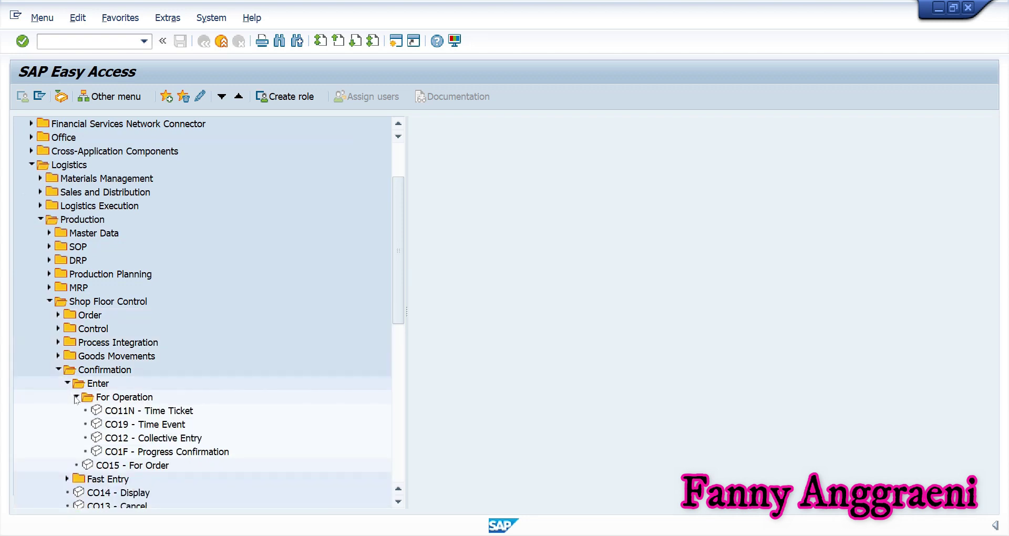
click(111, 414)
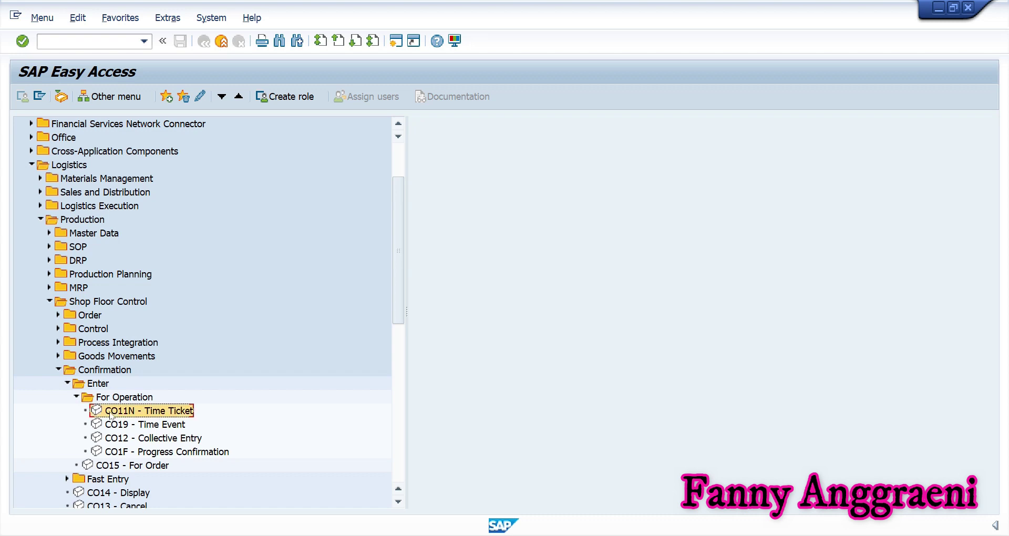
double_click(111, 414)
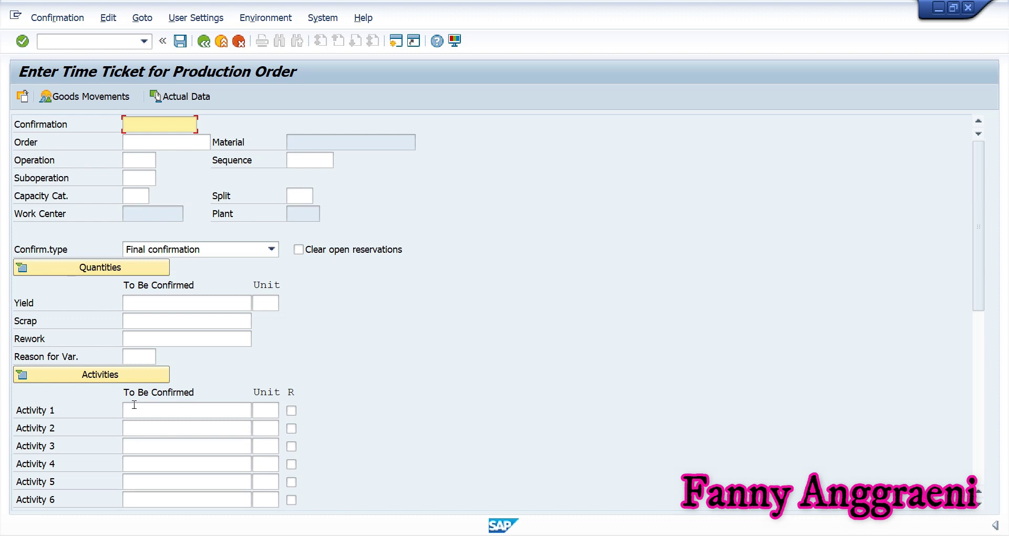
Load operation 70 of the R-FF100 pumps production order into the time ticket.
click(165, 142)
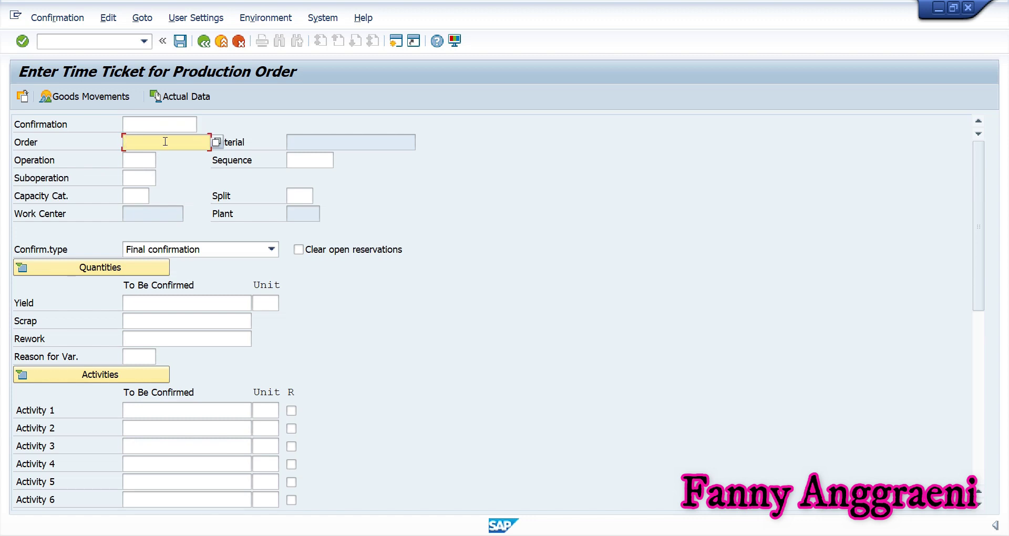
text(6)
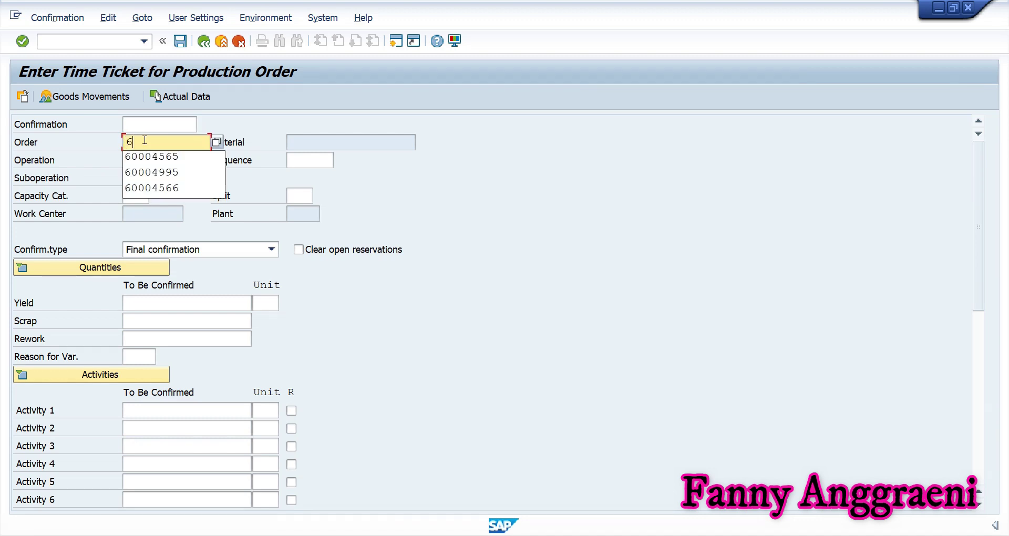
click(184, 185)
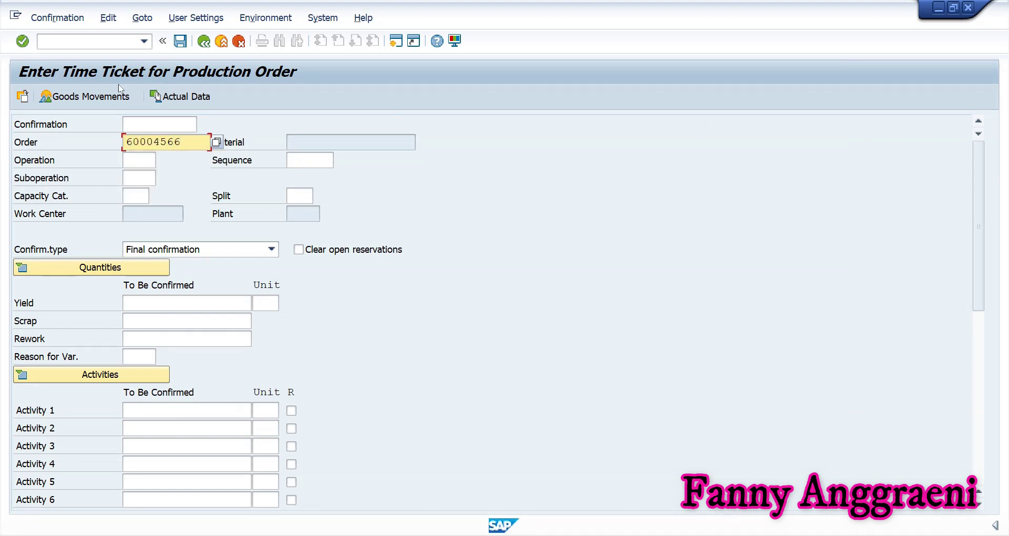
click(149, 158)
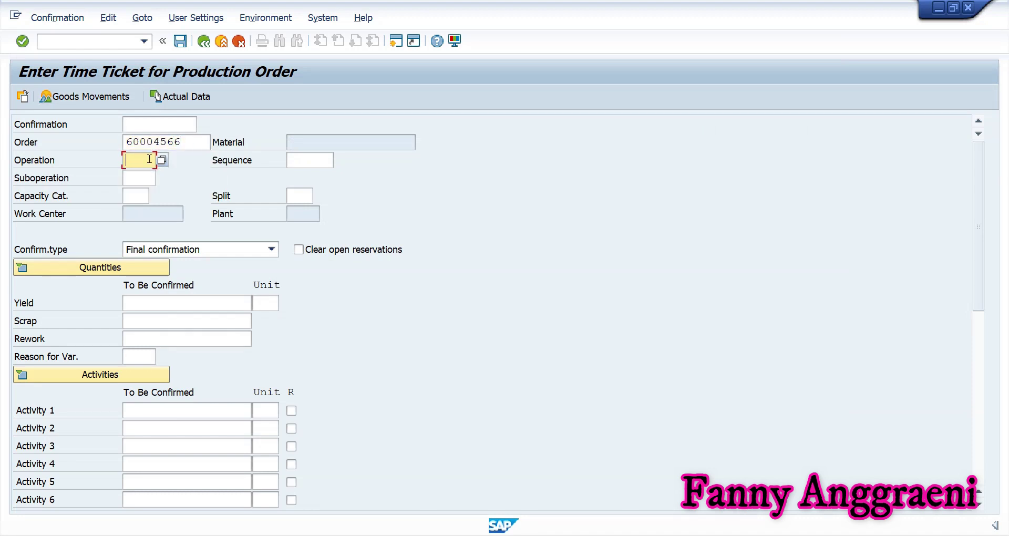
text(70)
key(Return)
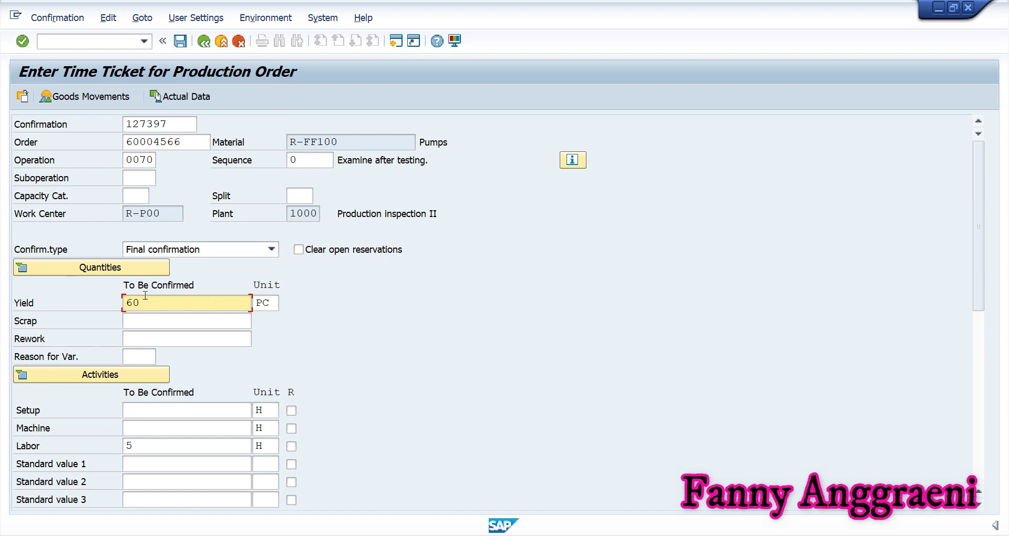
Save the final confirmation of operation 0070 with a yield of 60 PC and leave the transaction with /n.
drag(149, 301, 66, 287)
click(158, 299)
click(180, 42)
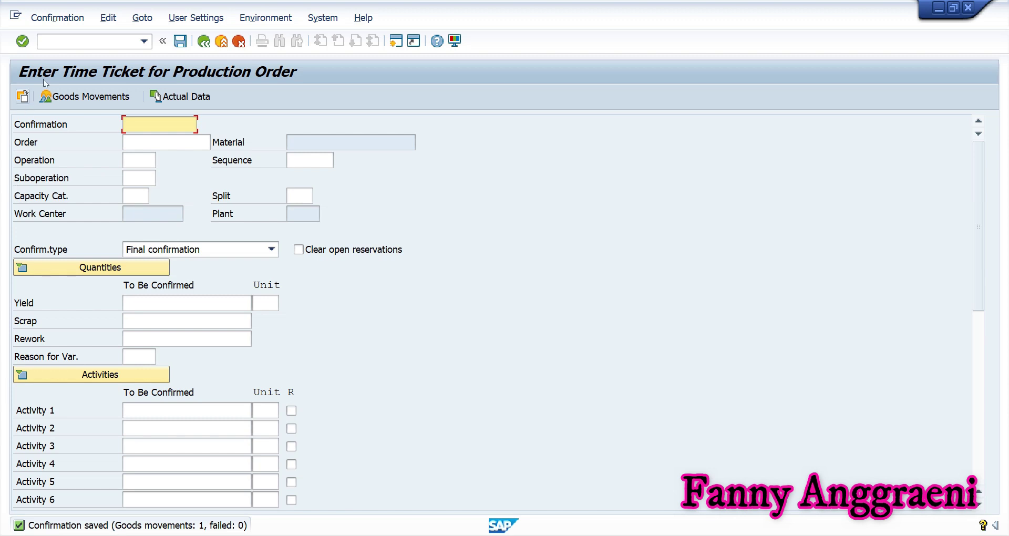
click(71, 42)
text(/n)
key(Return)
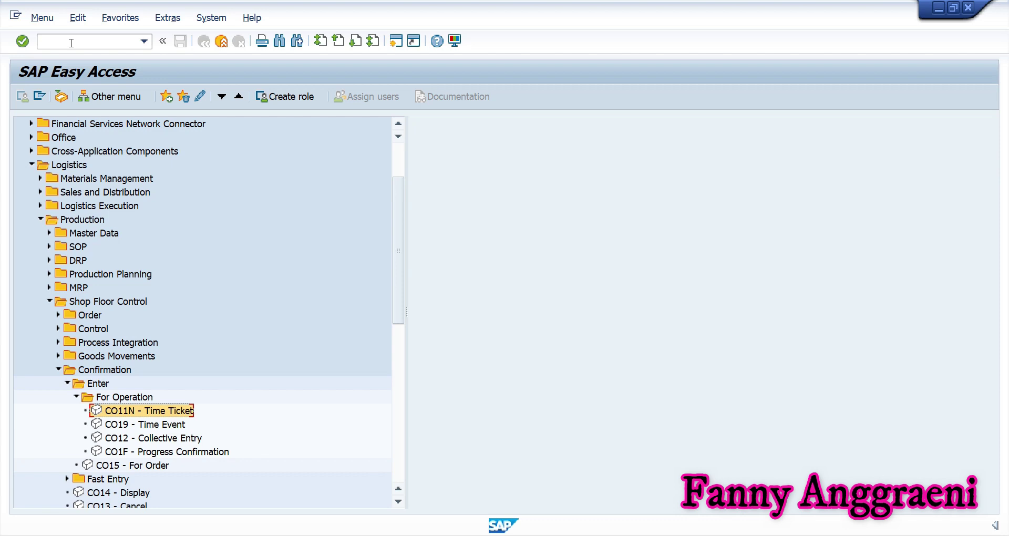
Open the order cost analysis with transaction code KKBC_ORD.
click(71, 43)
text(KKB)
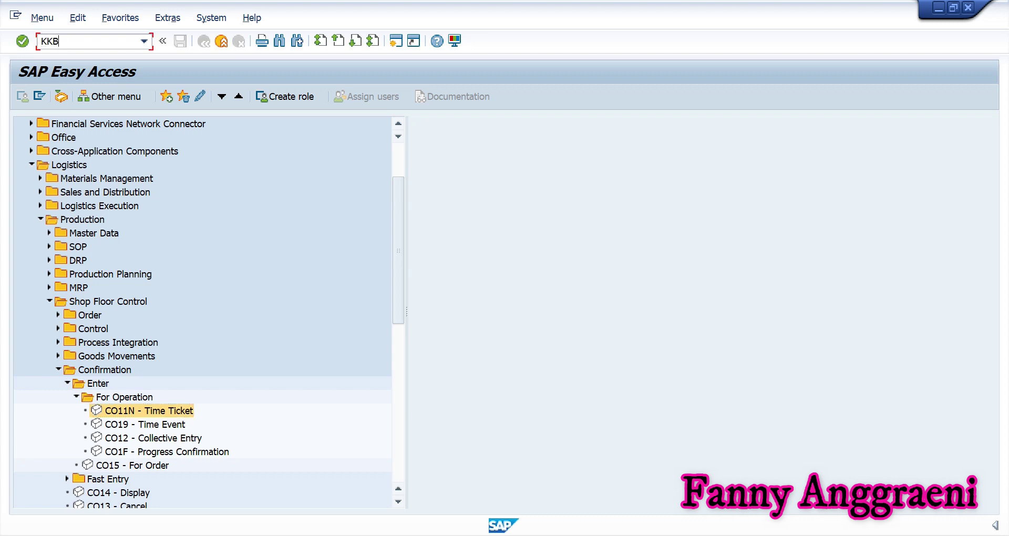
text(C_ORD)
key(Return)
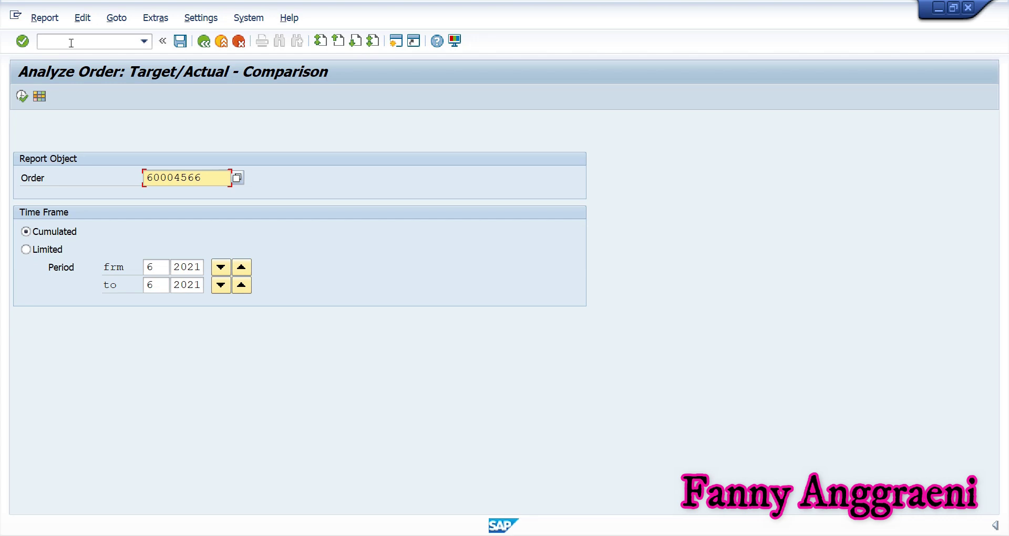
Choose the Cost Trend layout GRF00 and run the cumulated cost report for the production order.
click(41, 97)
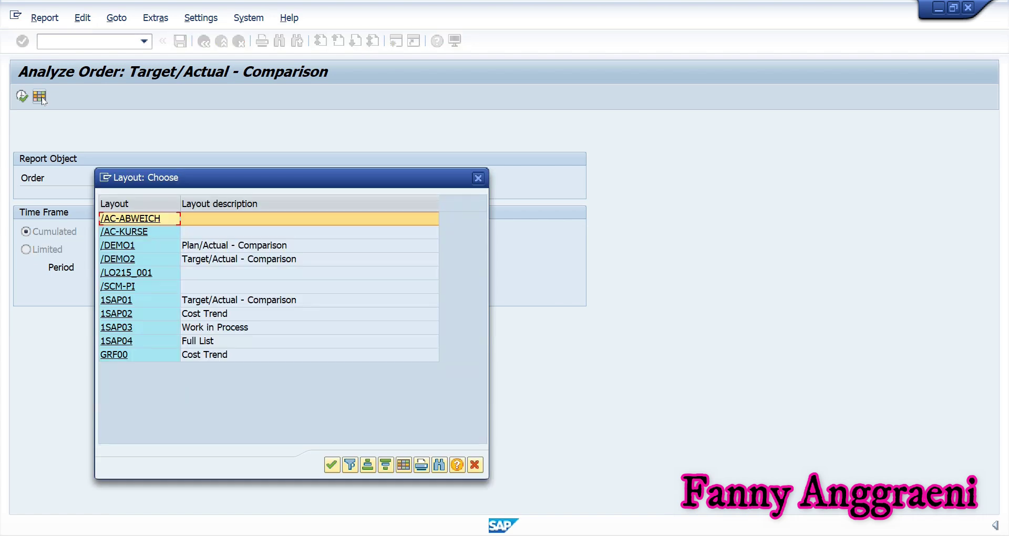
click(140, 355)
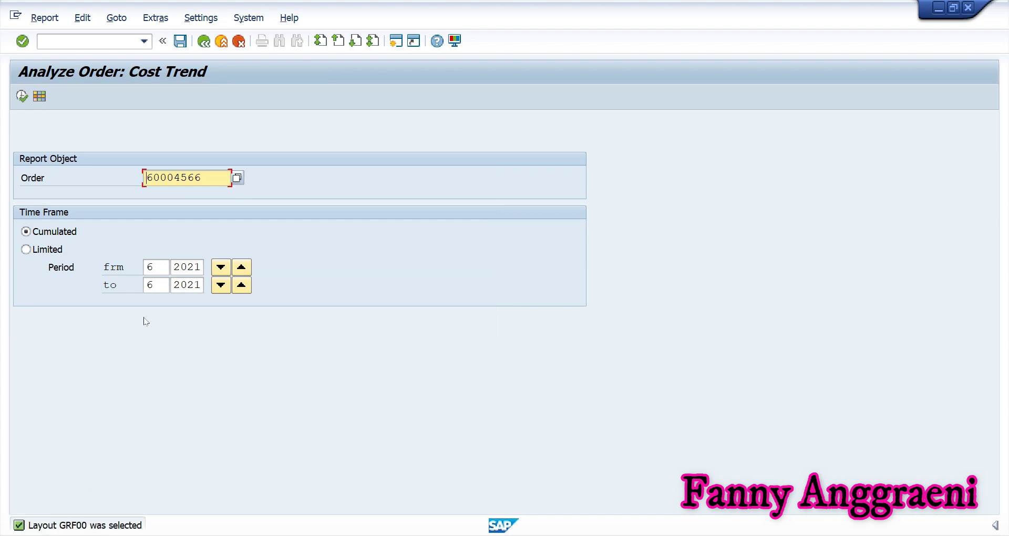
click(22, 97)
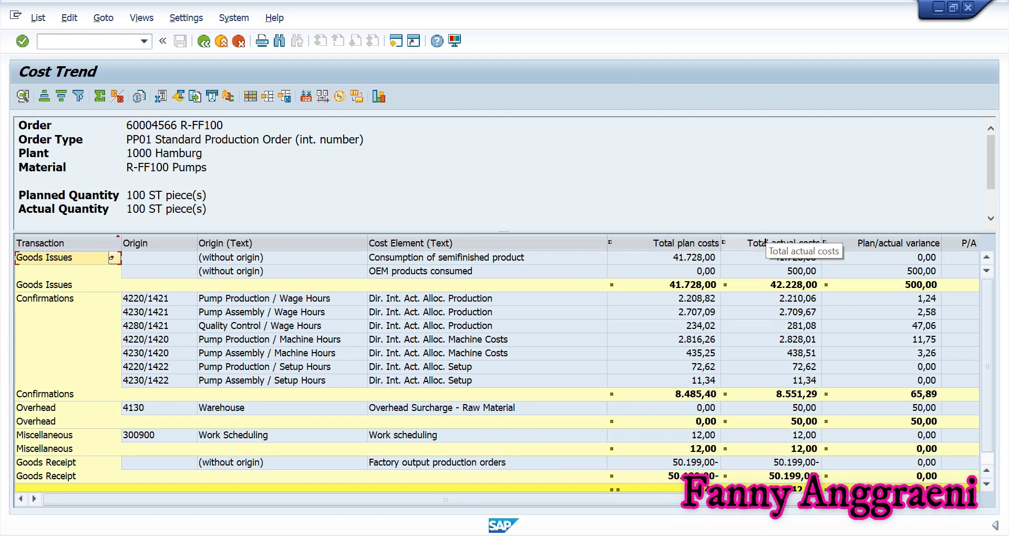
Examine the Total actual costs column and the pump production wage hours row, and leave the report with /n.
click(766, 242)
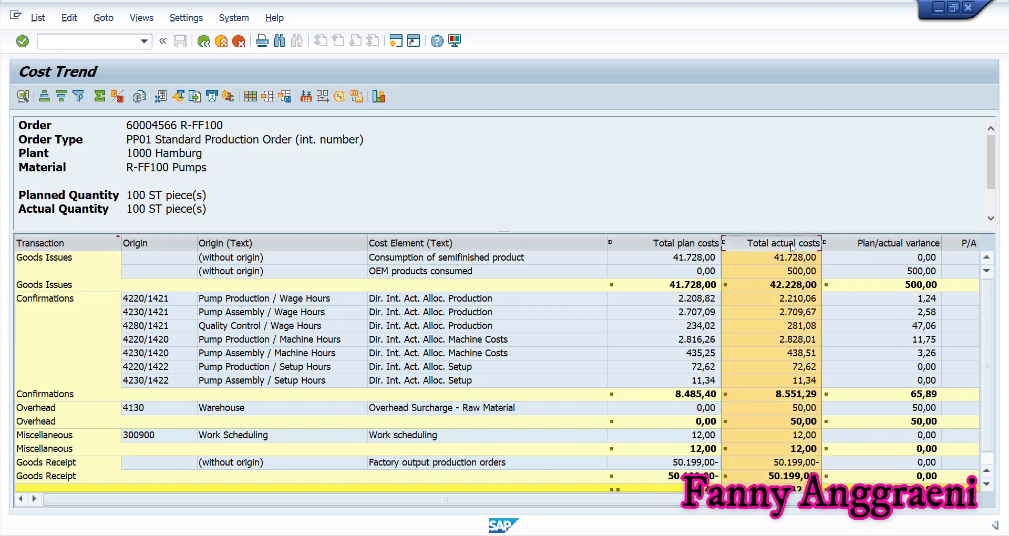
click(802, 301)
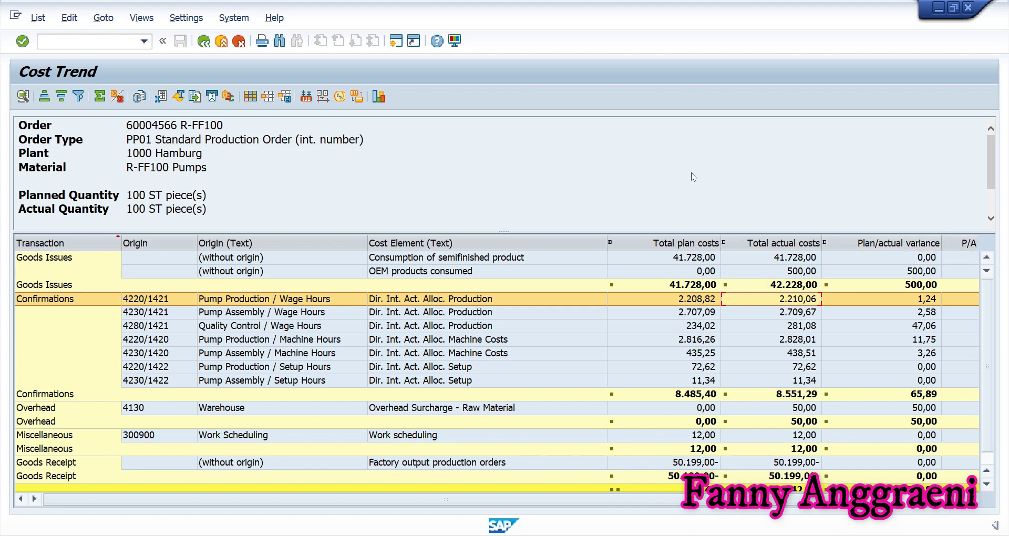
click(106, 41)
text(/n)
key(Return)
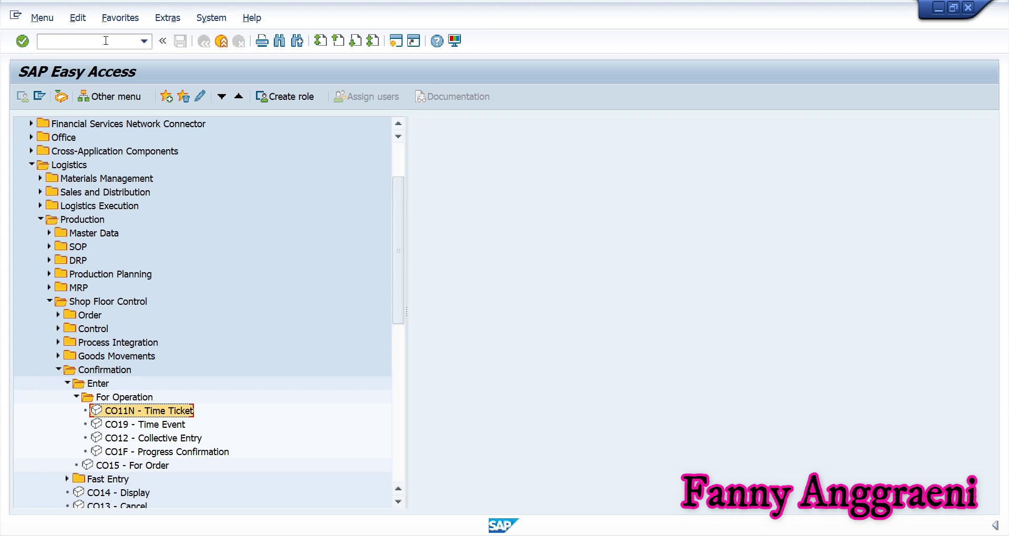
Collapse Logistics and open KKAX for individual WIP calculation under Product Cost by Order > Period-End Closing > Single Functions > Work in Process.
click(32, 165)
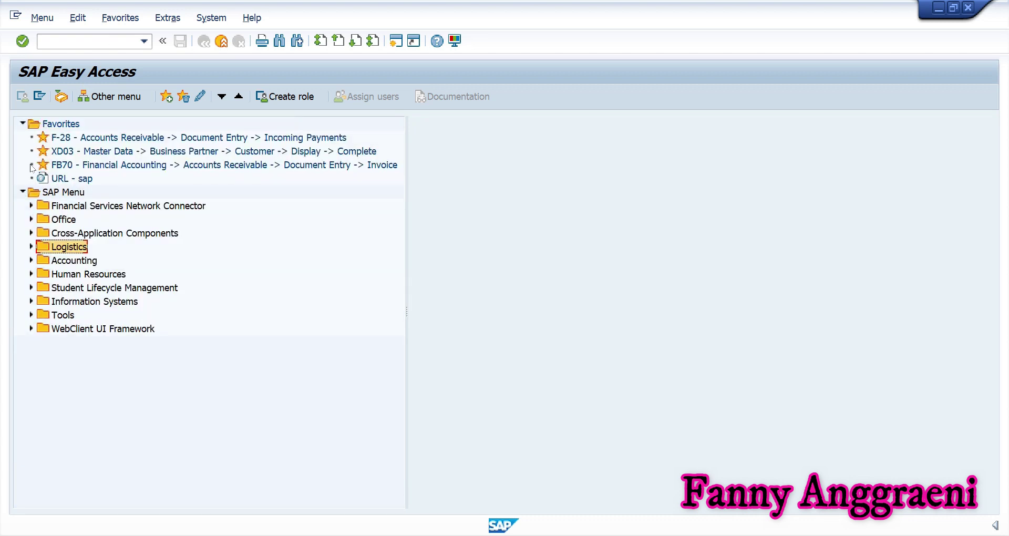
click(30, 261)
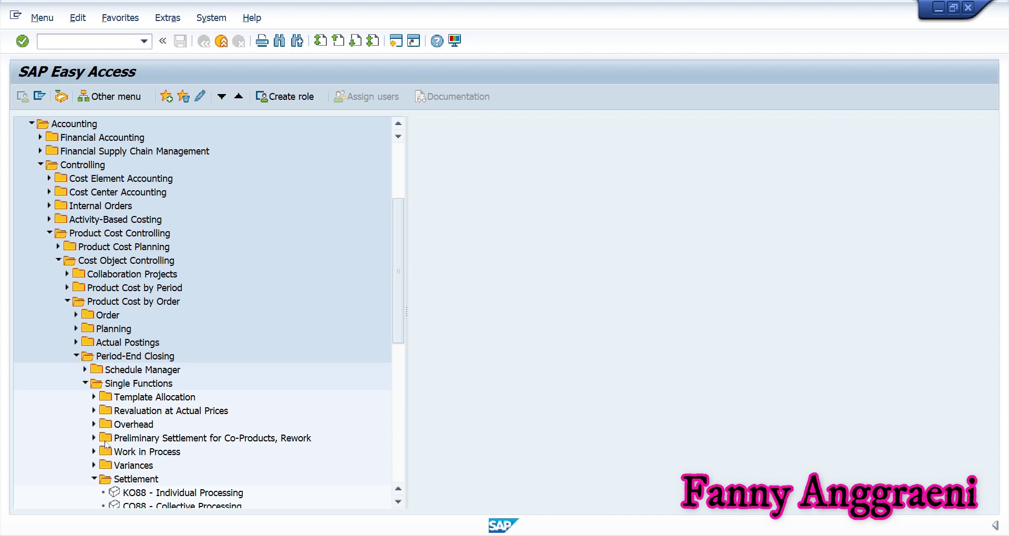
click(93, 479)
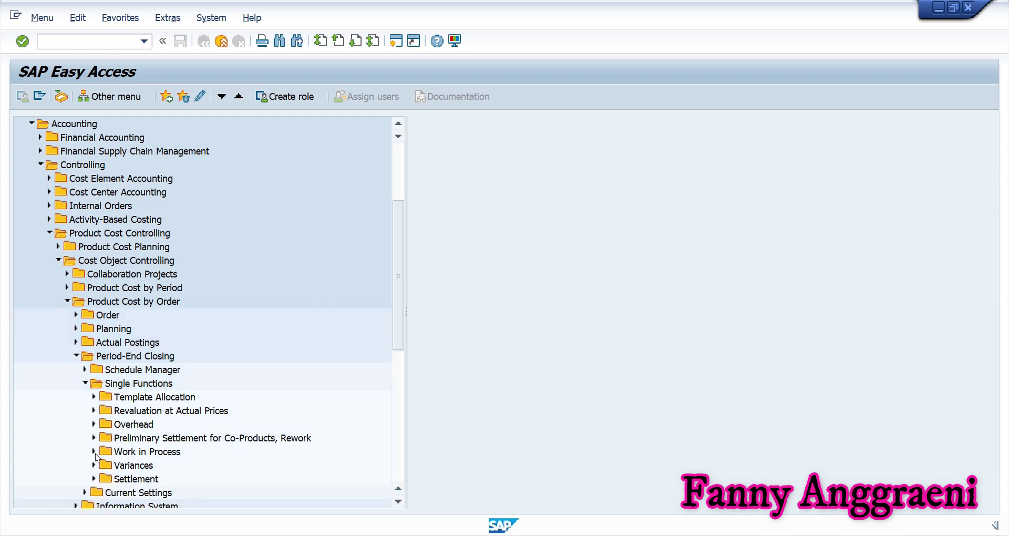
click(94, 452)
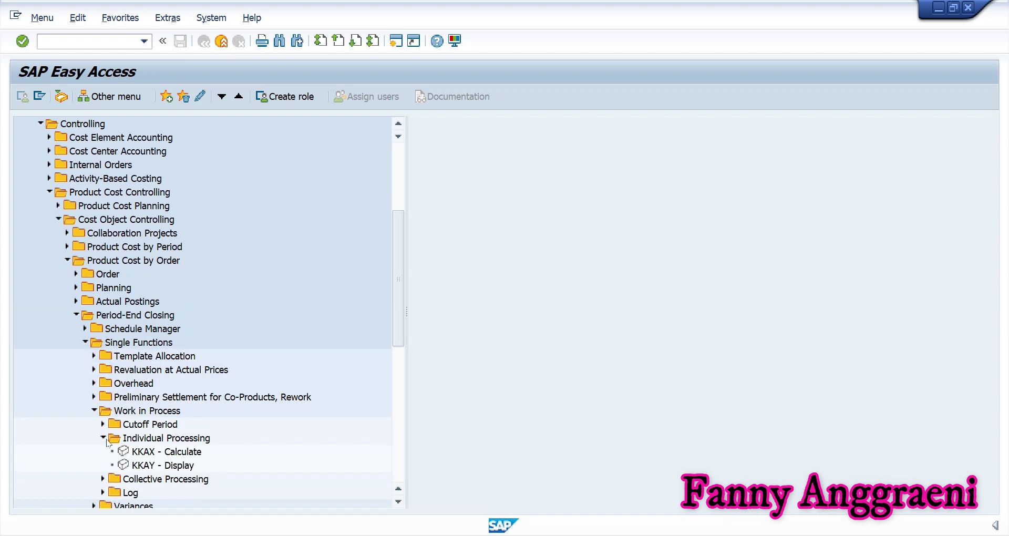
click(137, 454)
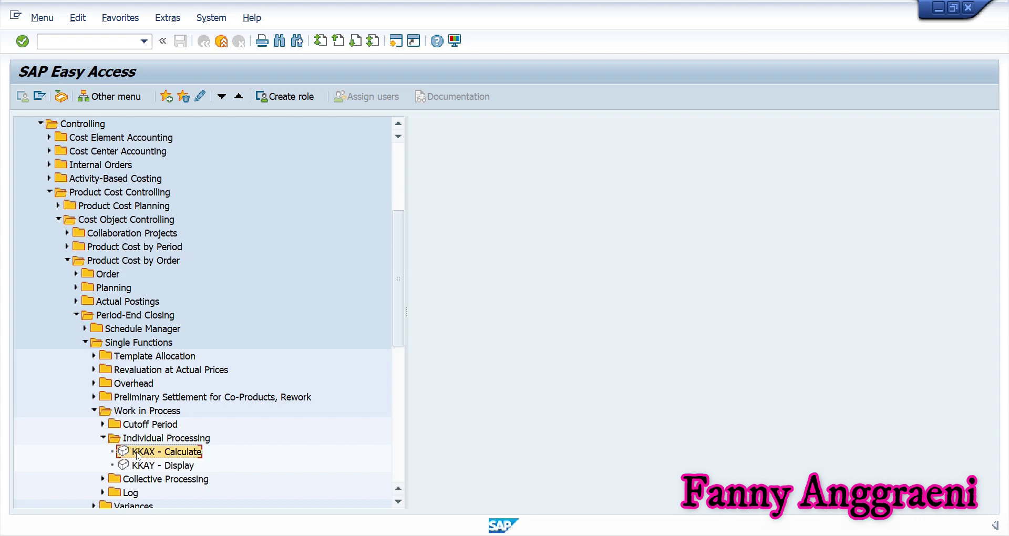
double_click(151, 455)
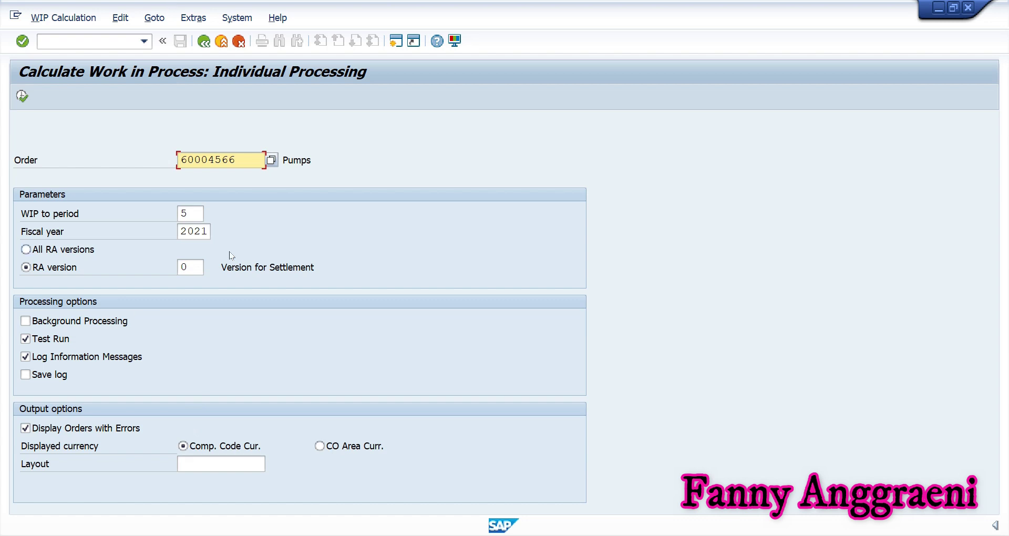
Calculate the order's work in process for period 6 of fiscal year 2021 with Test Run switched off.
double_click(191, 232)
key(Delete)
double_click(190, 214)
key(Delete)
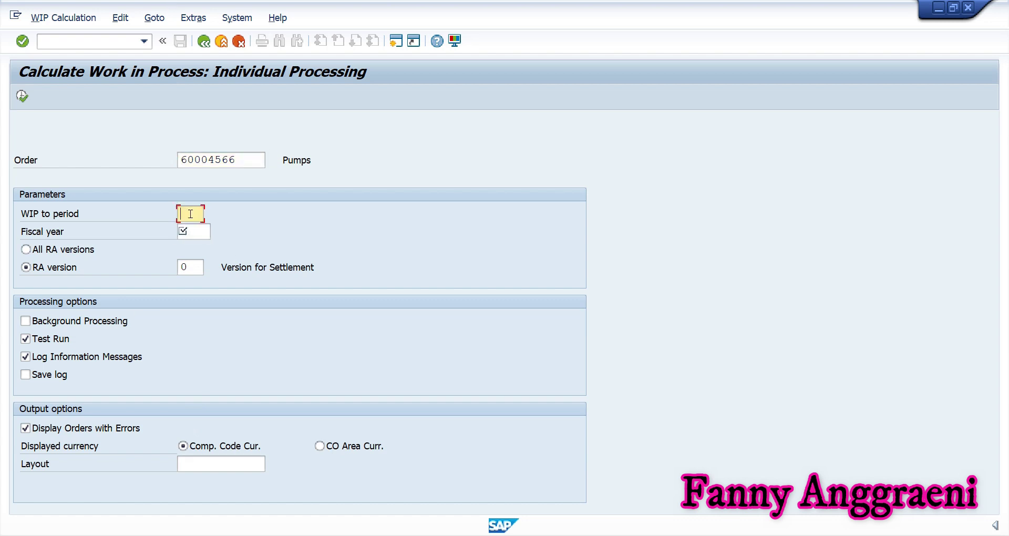
text(6)
click(202, 230)
text(2)
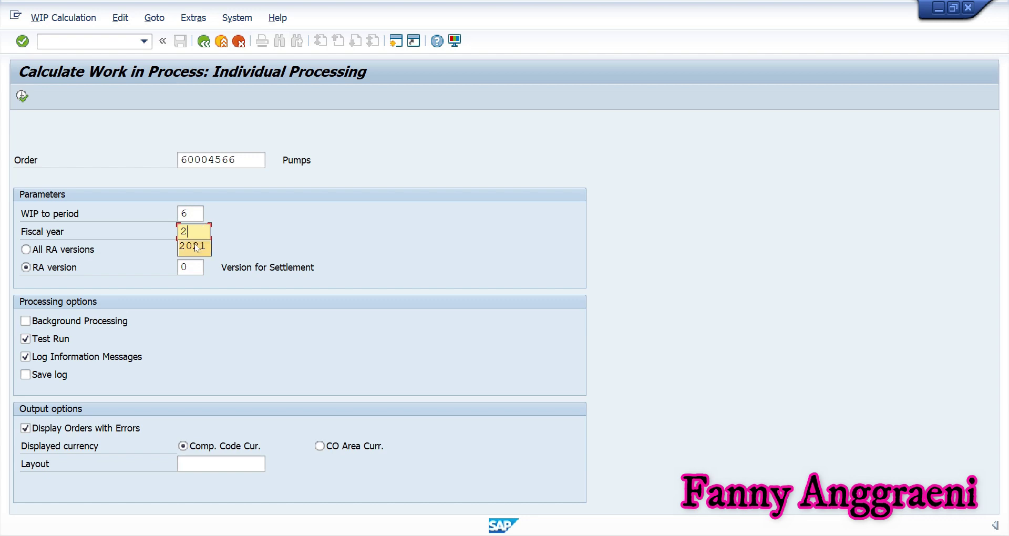
click(193, 246)
click(27, 341)
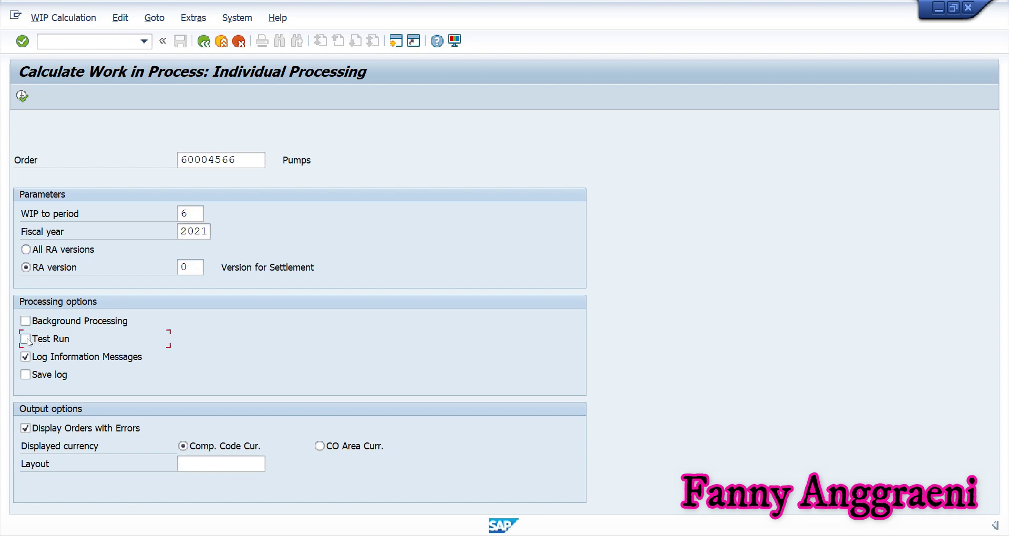
click(22, 97)
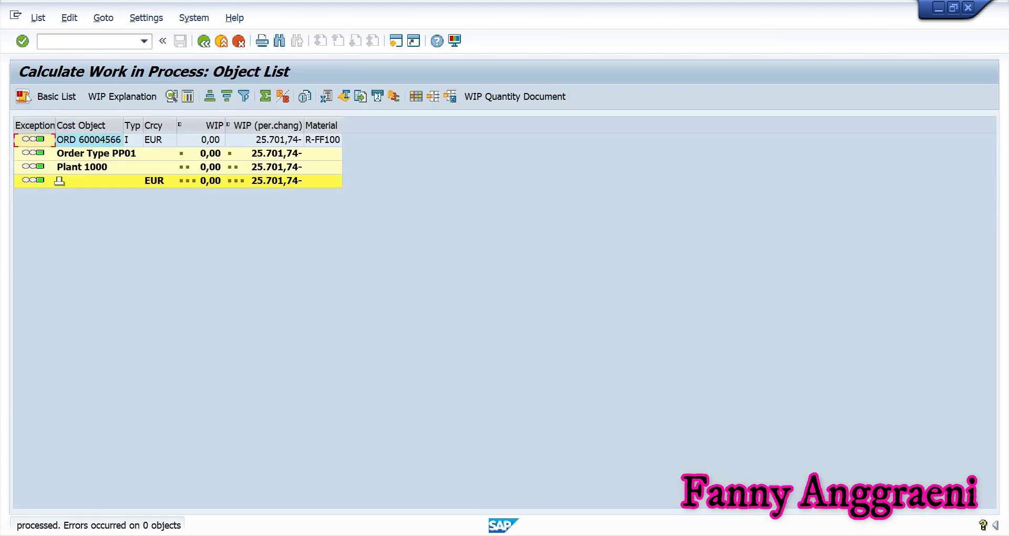
Check the order's WIP and WIP period change amounts, and leave the object list with /n.
click(255, 140)
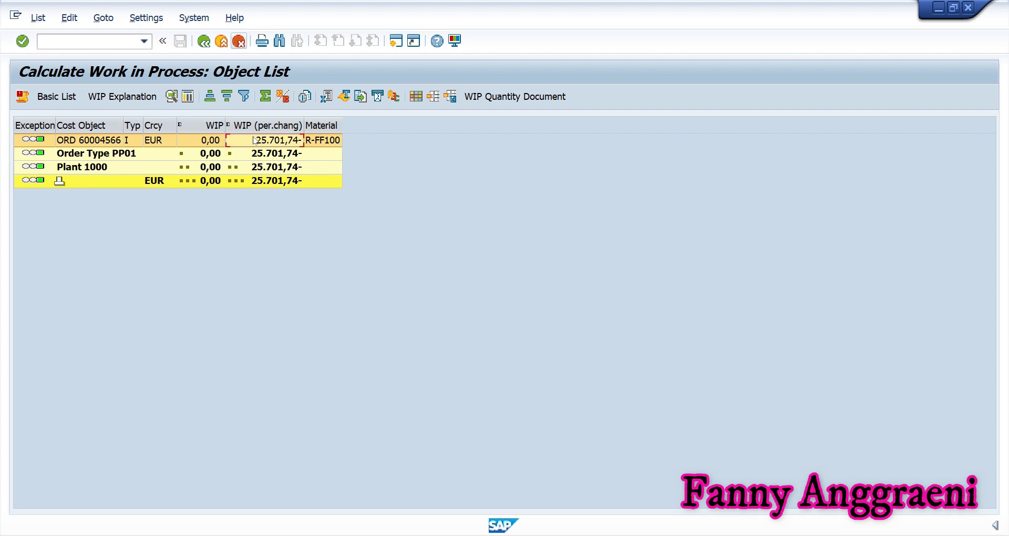
click(196, 142)
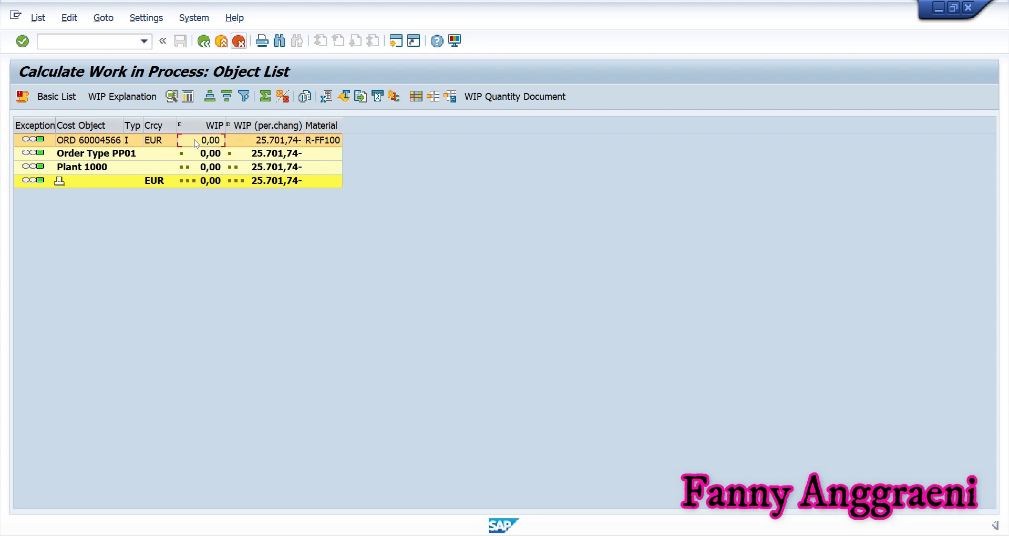
click(74, 40)
text(/n)
key(Return)
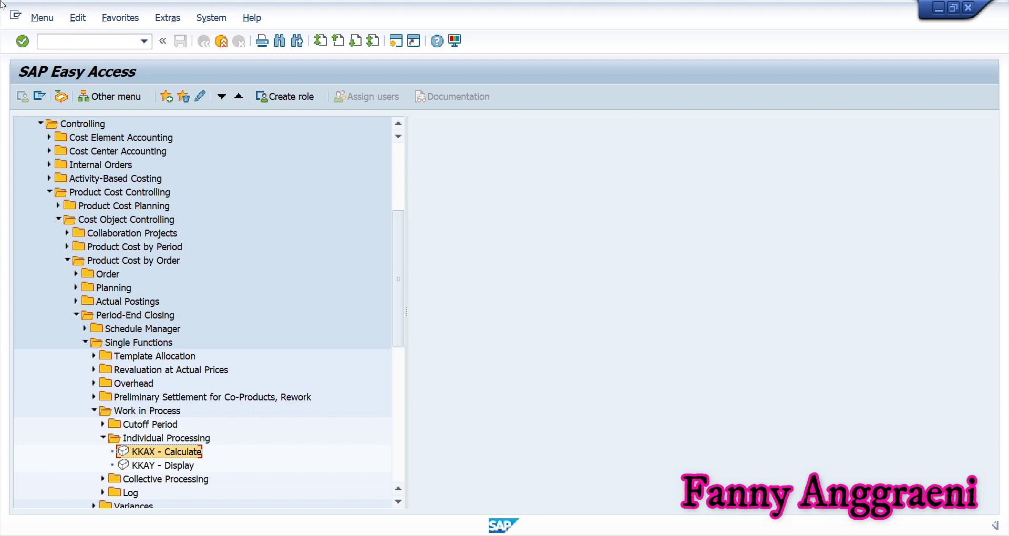
Collapse the Work in Process folder and open KKS2 for individual variance calculation under Variances.
scroll(27, 138, up, 2)
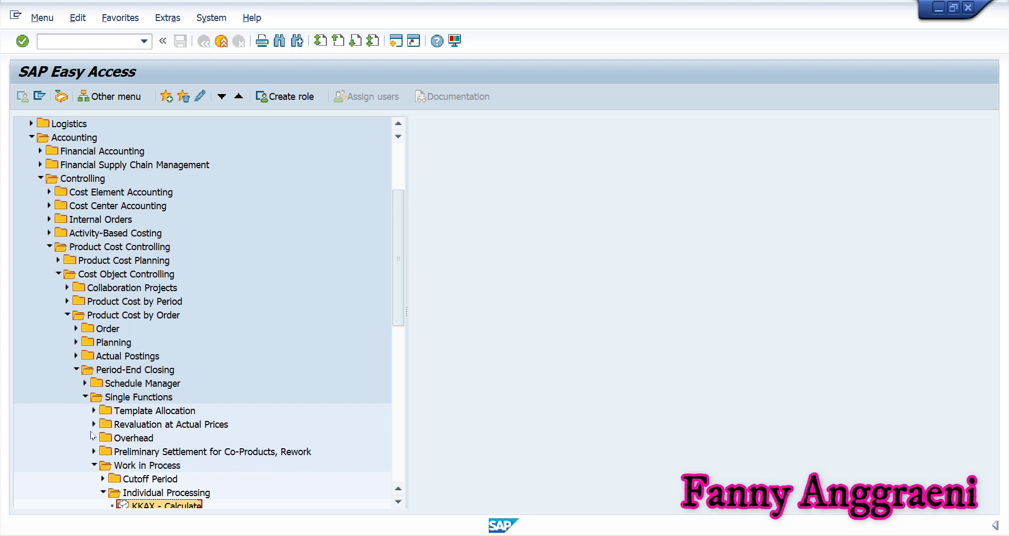
click(95, 466)
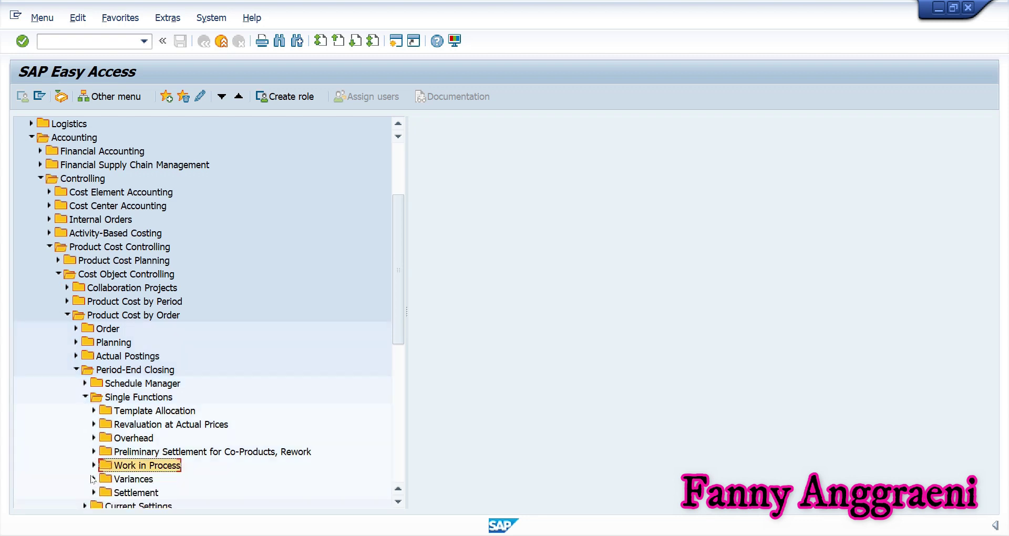
click(93, 479)
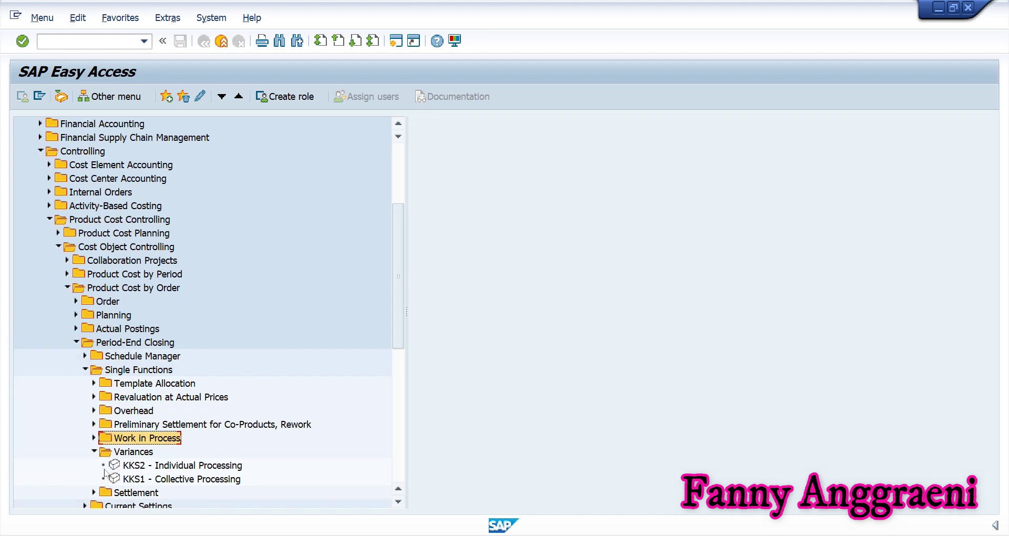
click(132, 469)
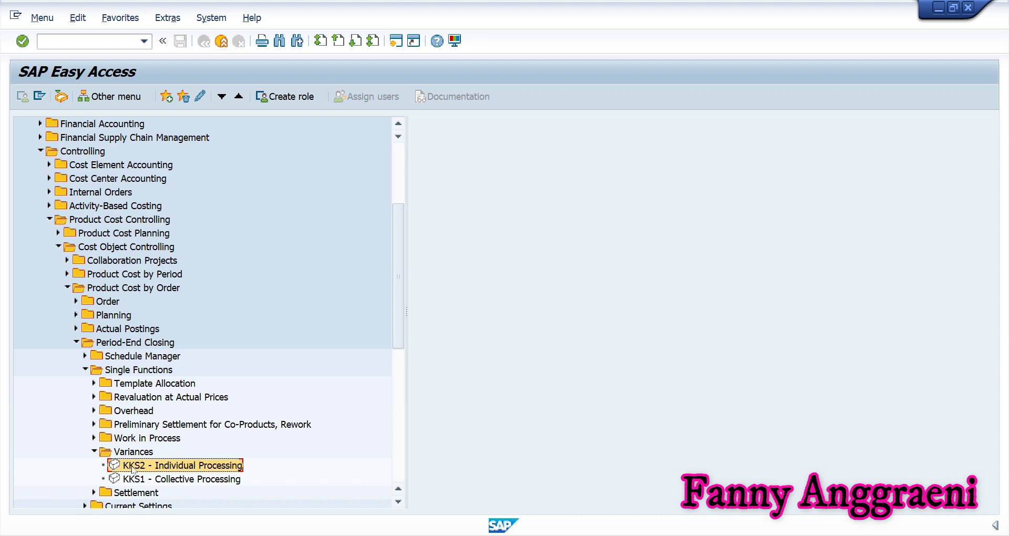
double_click(133, 466)
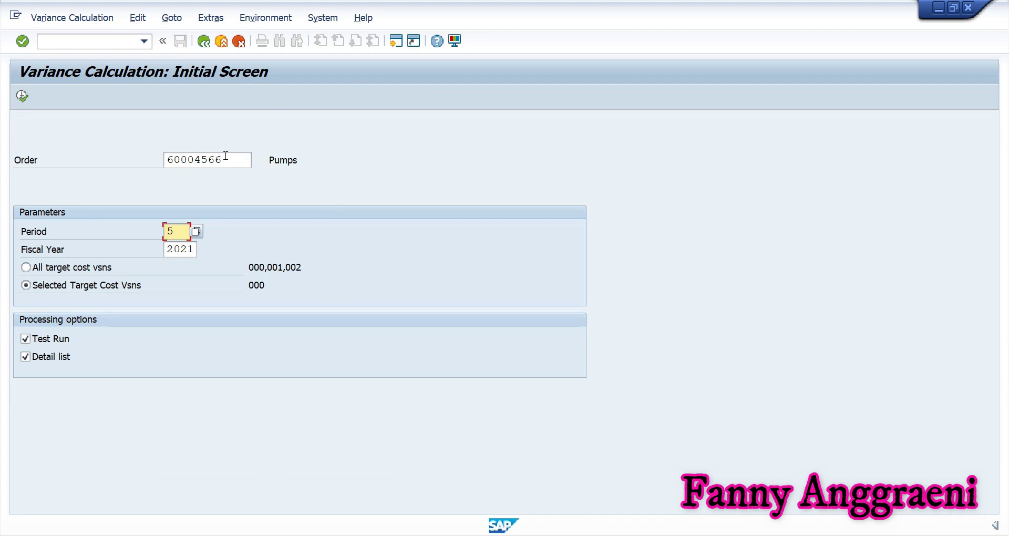
Run the order's variance calculation for period 6 of fiscal year 2021 with Test Run switched off.
key(BackSpace)
text(6)
click(185, 252)
text(20)
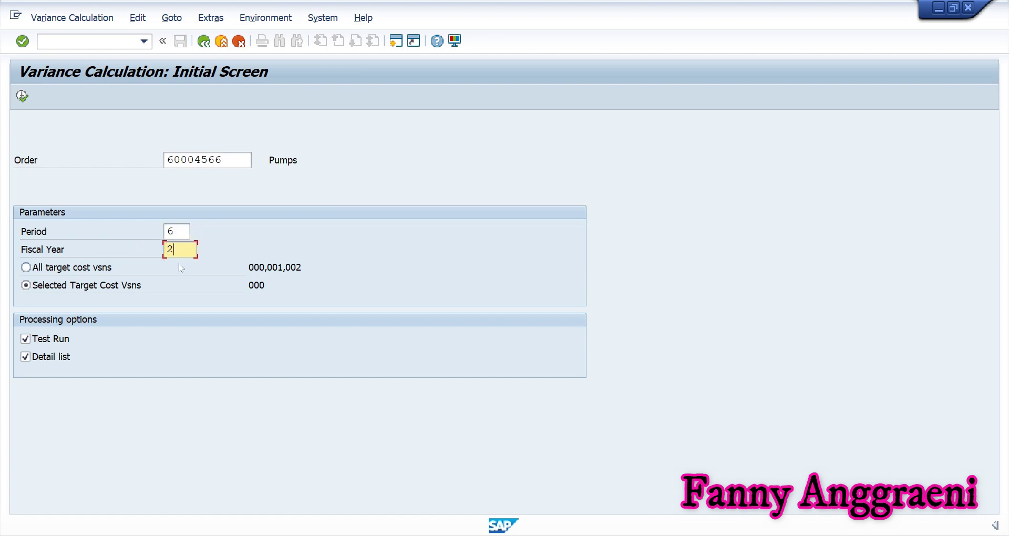
text(21)
click(25, 339)
click(23, 96)
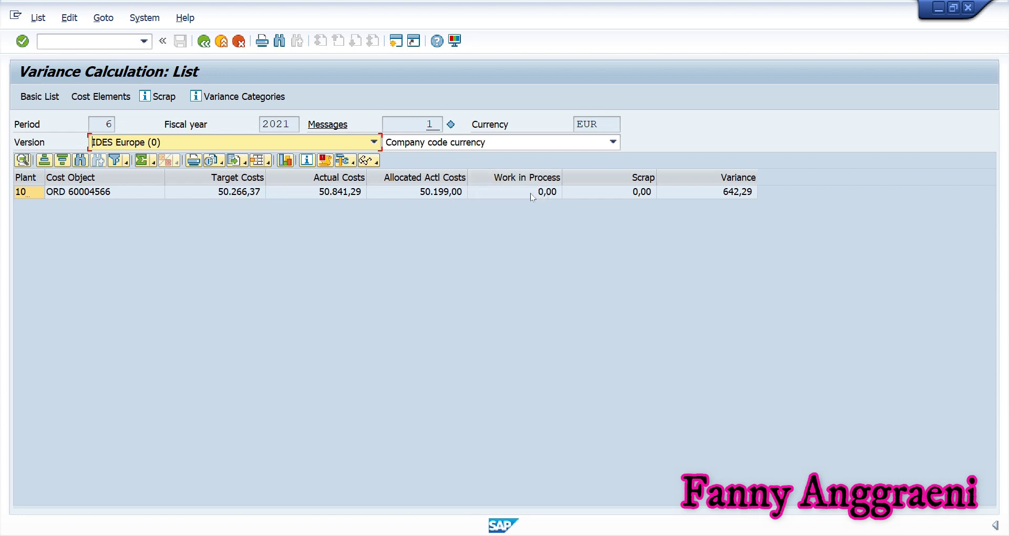
Check the order's Variance amount in the variance calculation list and display the order's cost elements.
click(709, 174)
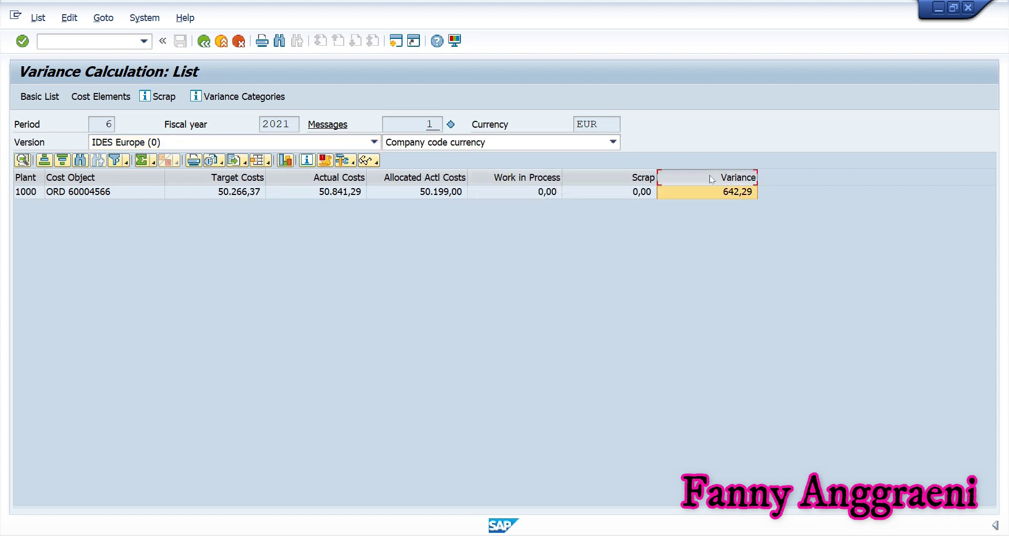
click(723, 193)
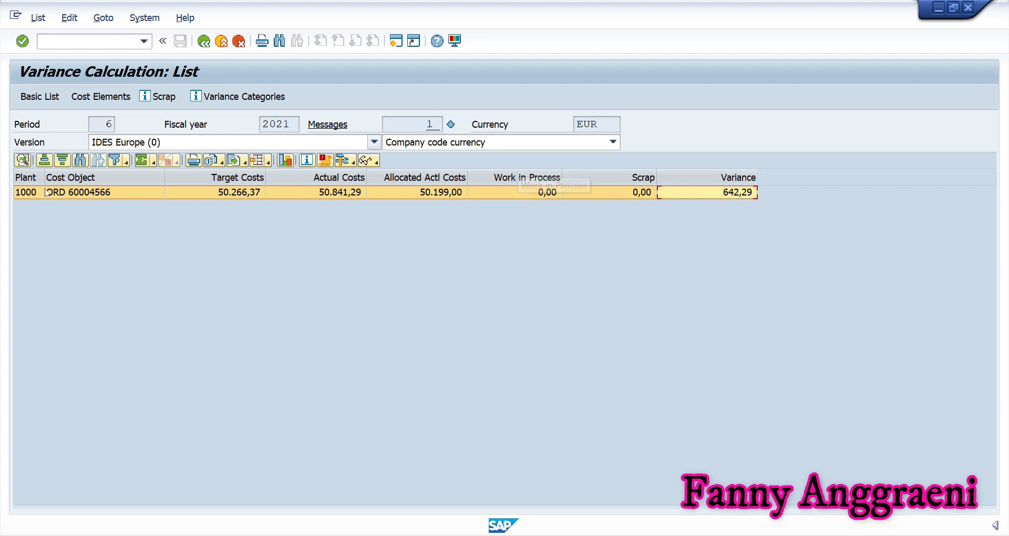
click(22, 193)
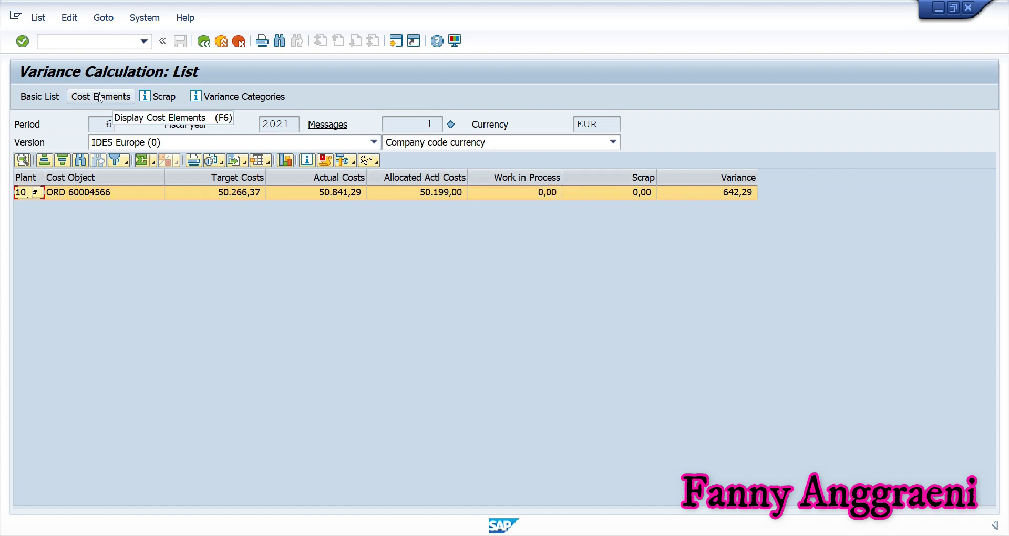
click(100, 97)
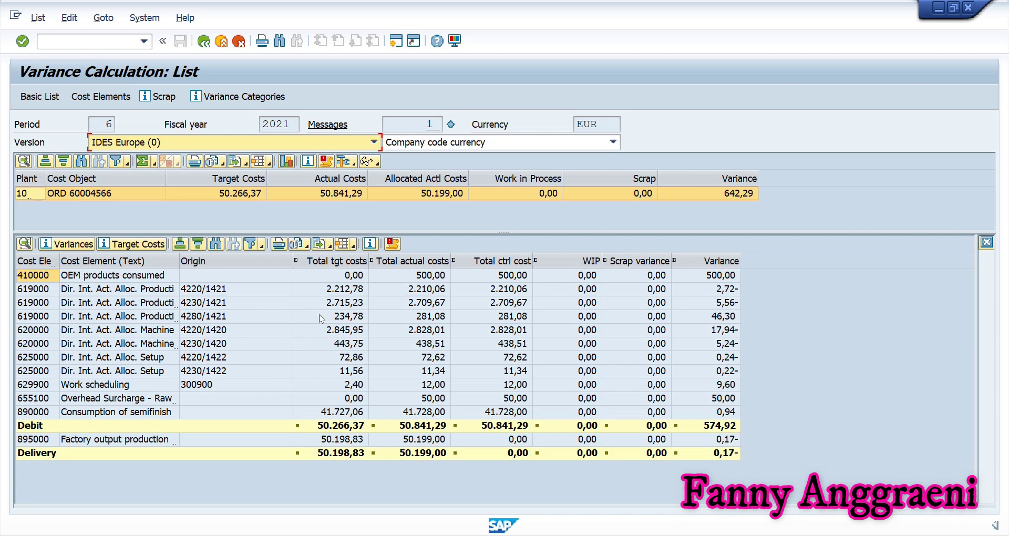
Review target costs, actual costs and variance for OEM products consumed and the Debit total, and leave the variance list with /n.
click(301, 317)
click(699, 277)
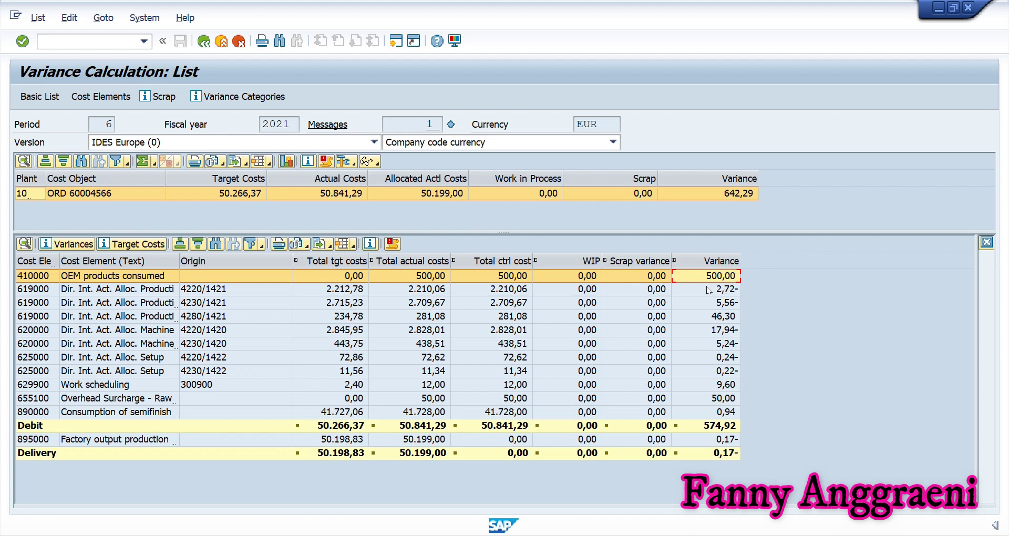
click(351, 279)
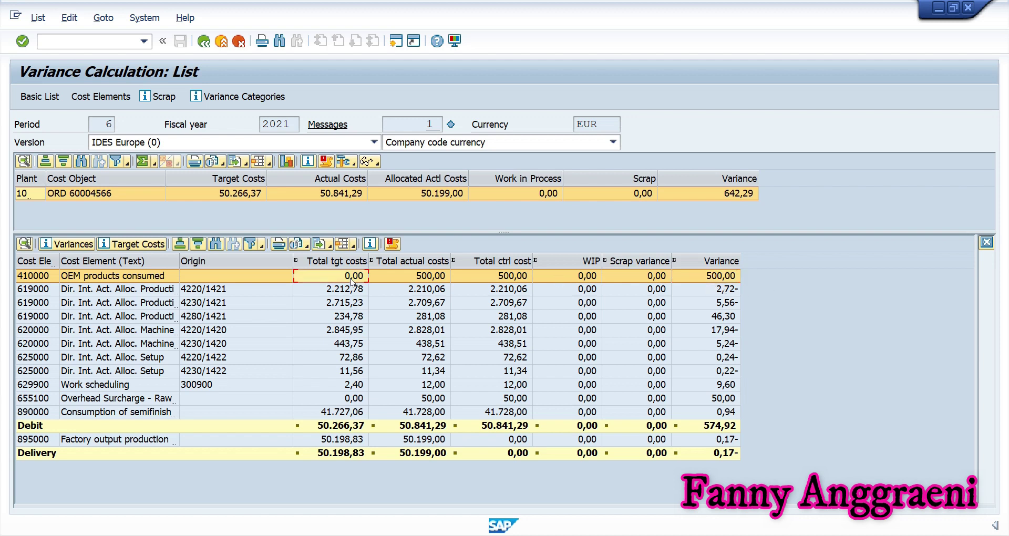
click(409, 280)
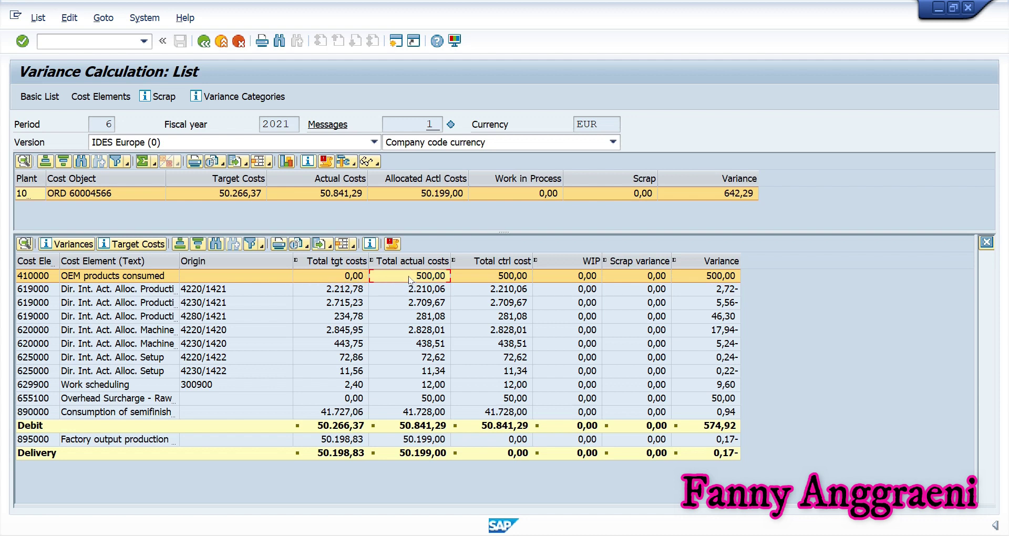
click(701, 281)
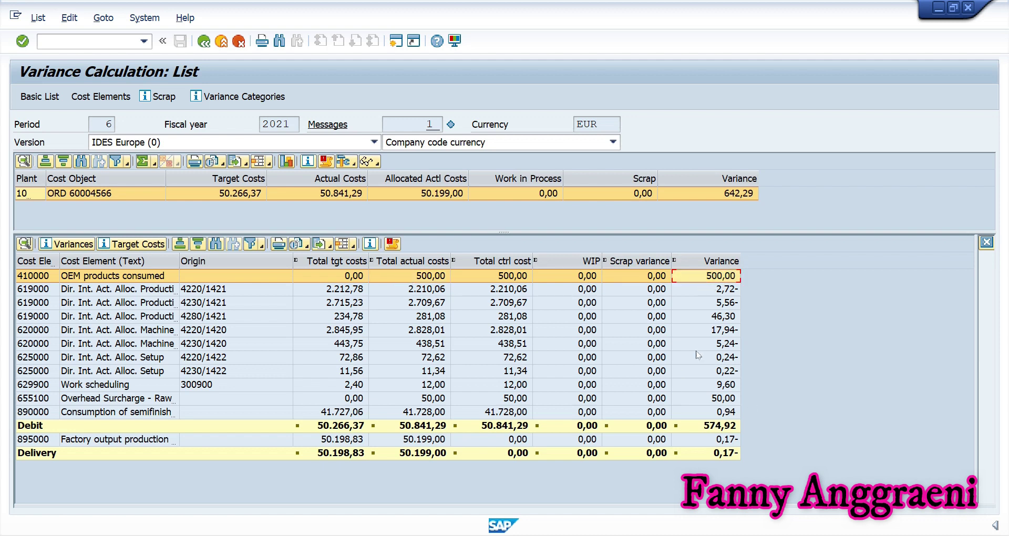
click(701, 427)
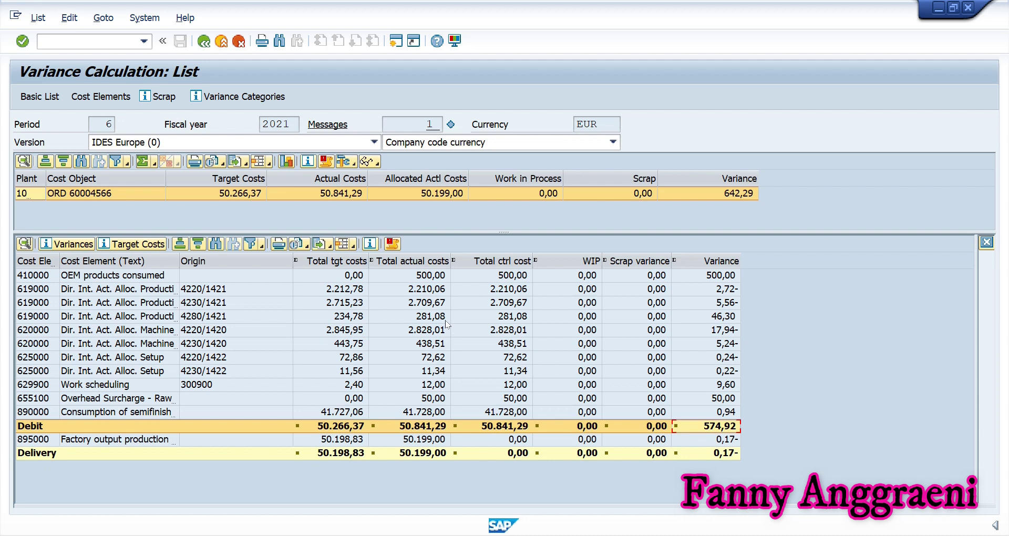
click(102, 43)
text(/n)
key(Return)
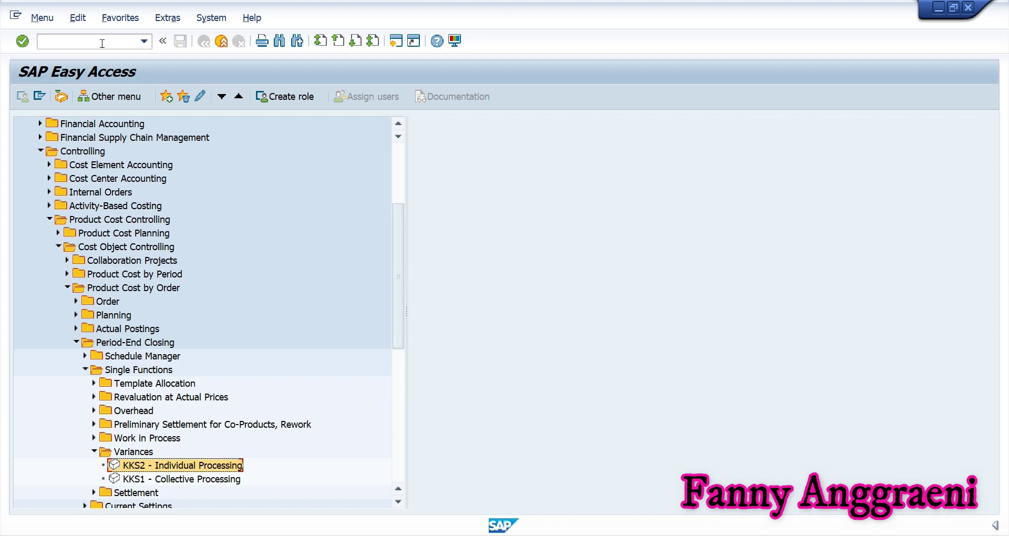
Collapse the Variances folder and open KO88 for individual order settlement under Settlement.
scroll(94, 181, up, 1)
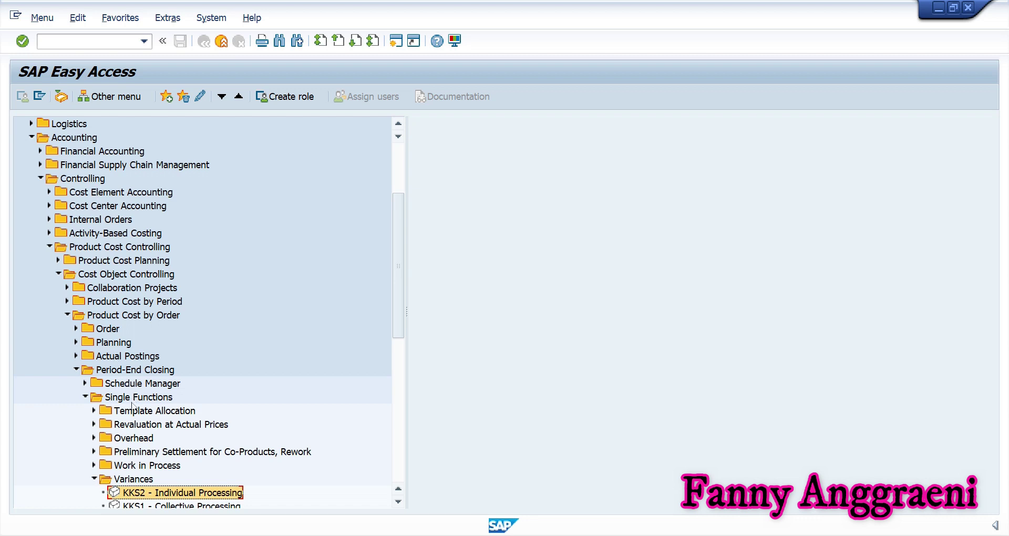
click(95, 479)
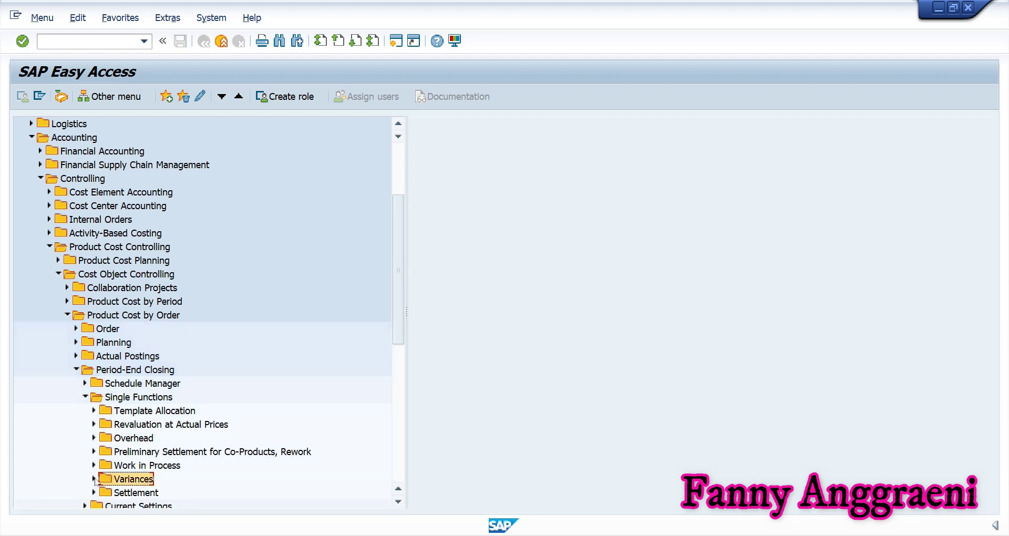
scroll(96, 479, down, 1)
click(95, 479)
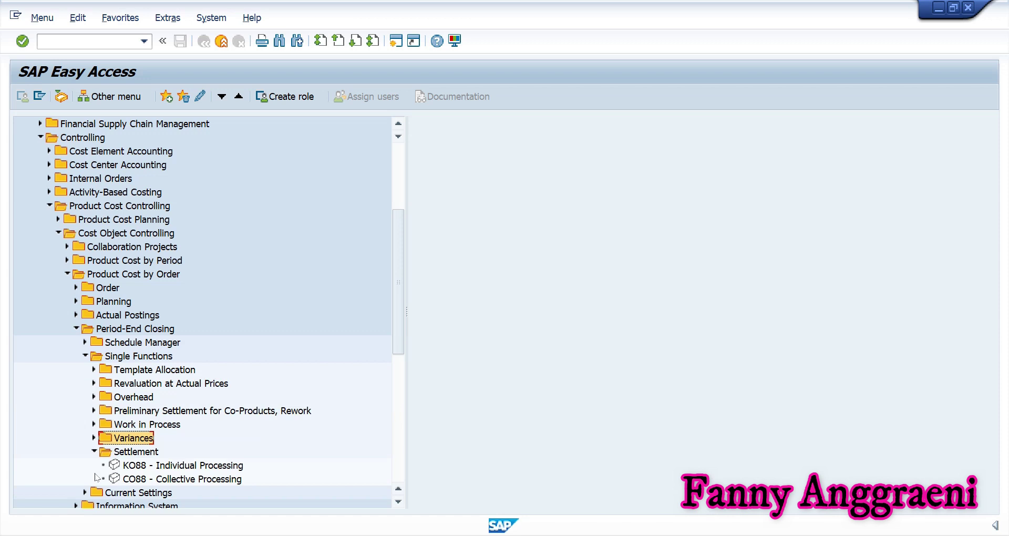
click(134, 467)
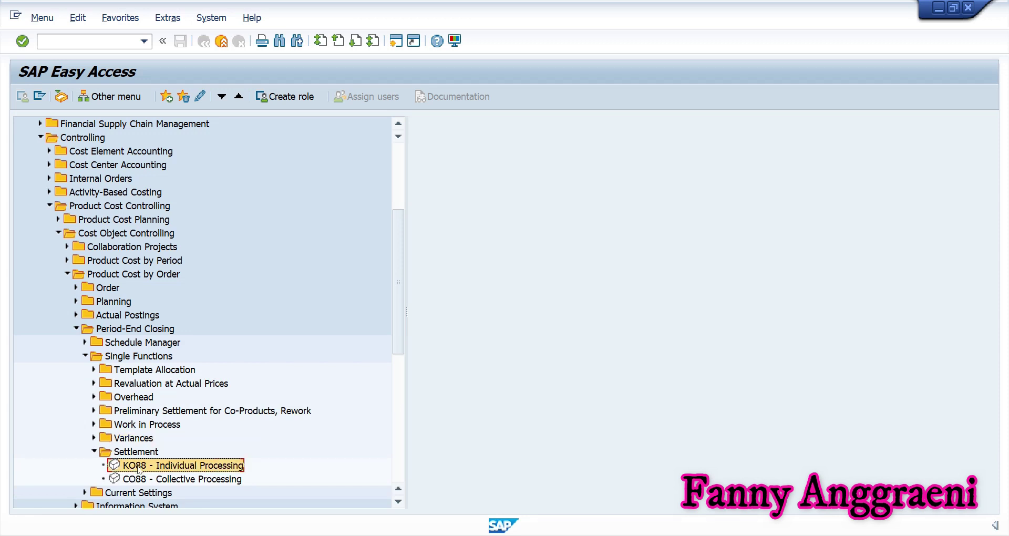
double_click(139, 467)
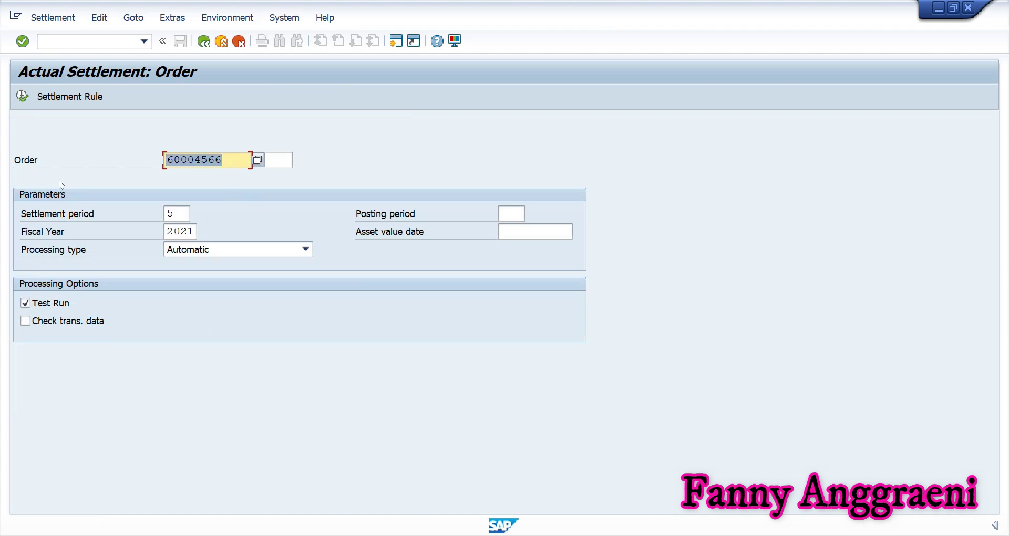
Run the order's actual settlement for period 6 of fiscal year 2021 with Test Run switched off.
click(175, 215)
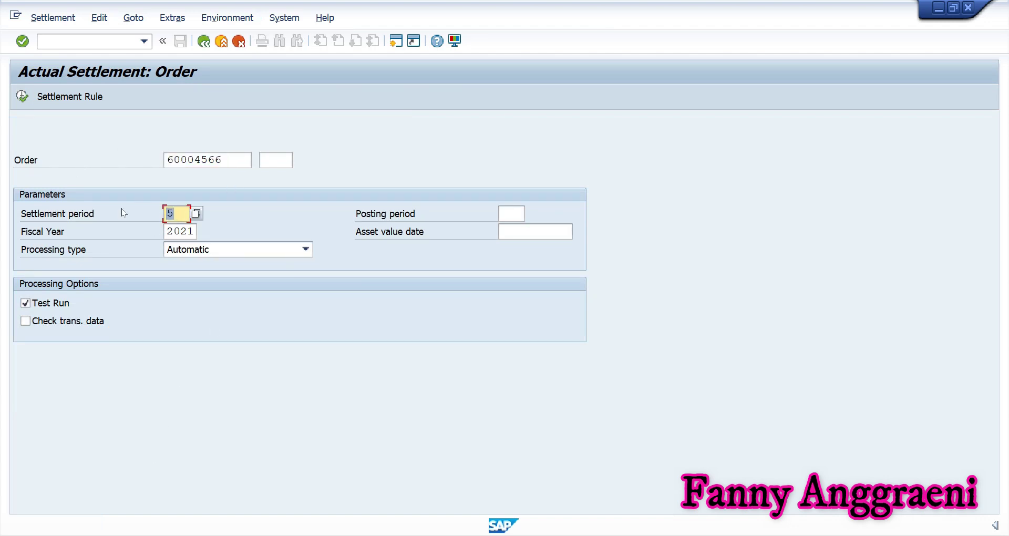
text(6)
click(59, 307)
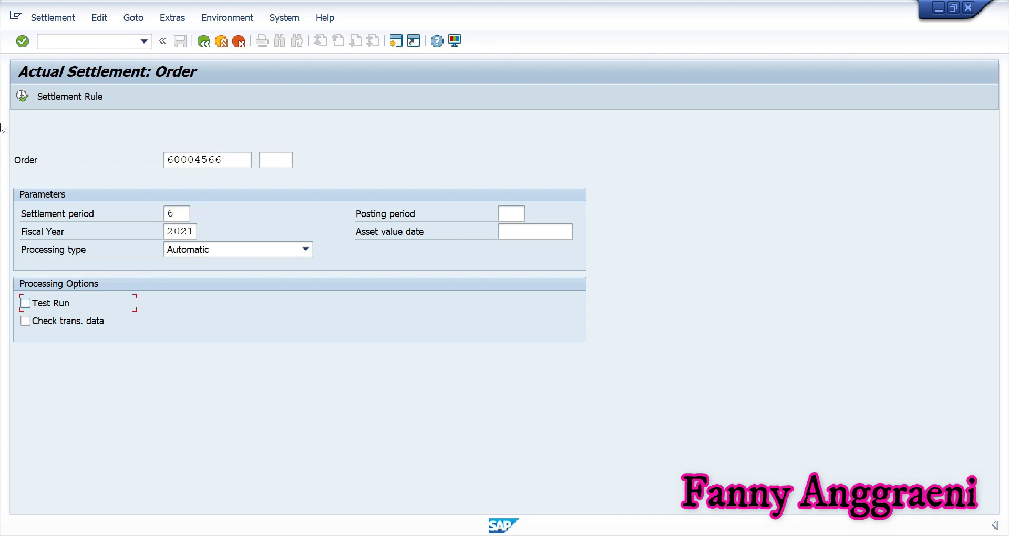
click(22, 98)
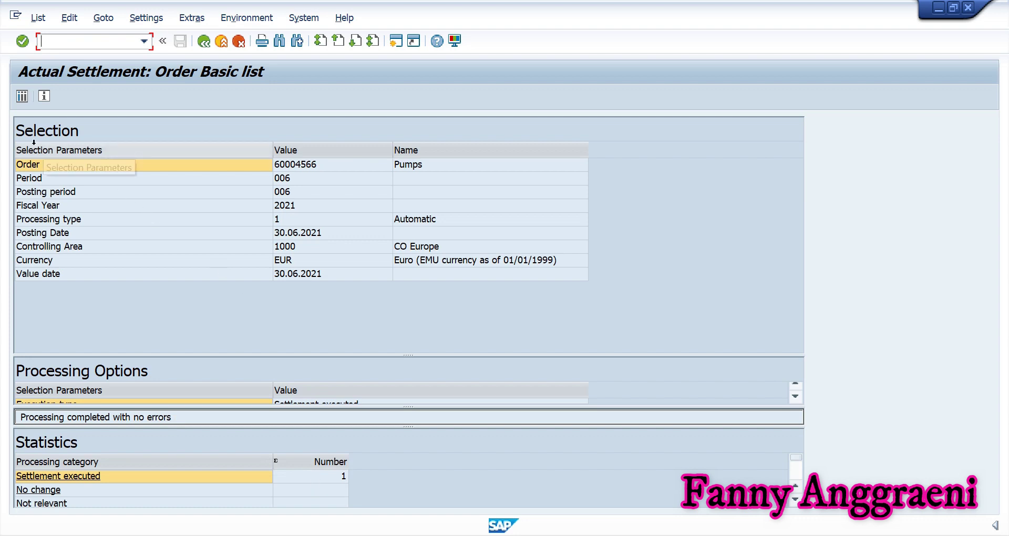
Display the settlement's detail list and open its accounting document from the list of documents in accounting.
click(18, 97)
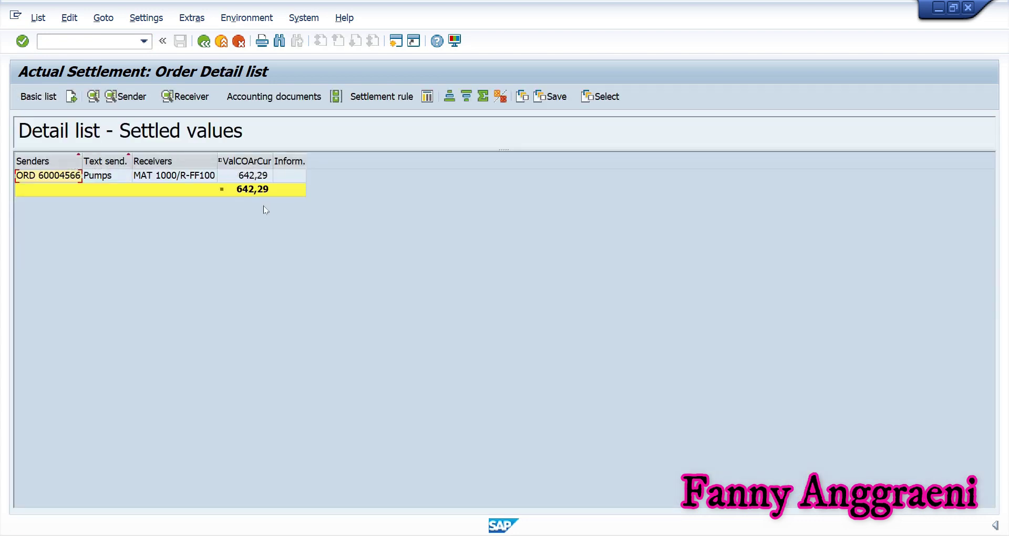
click(302, 100)
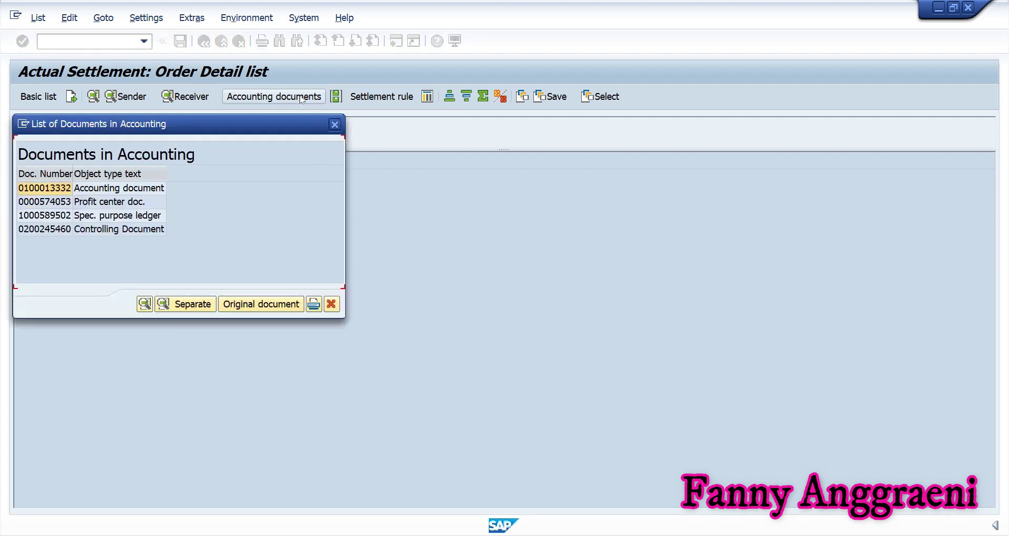
double_click(44, 191)
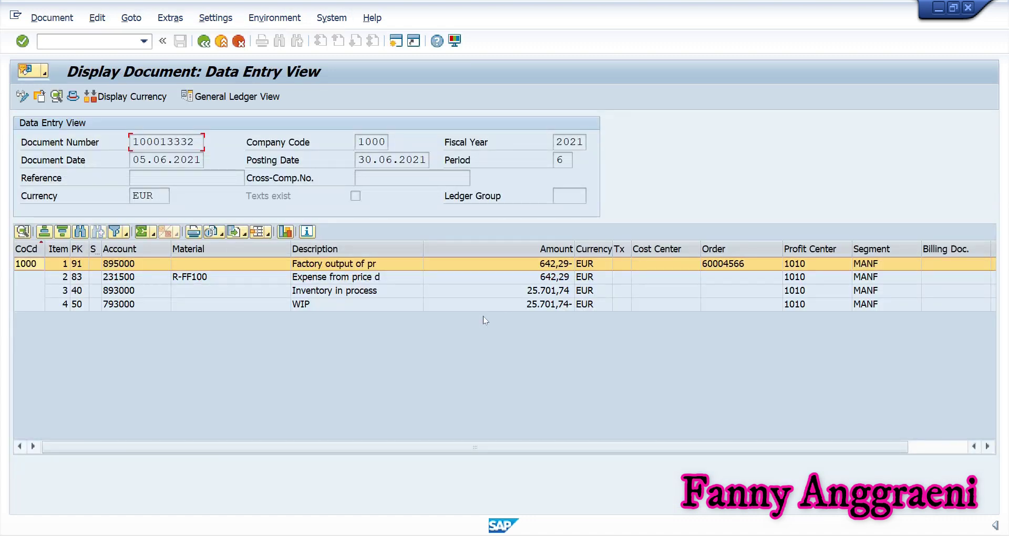
Examine the accounting document's line items, comparing the amounts of Inventory in process and WIP.
click(351, 293)
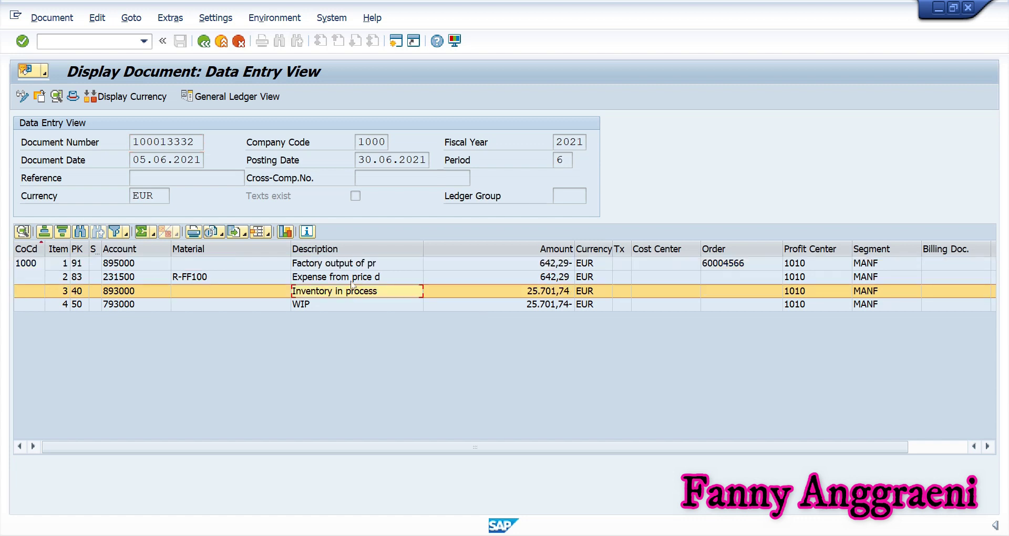
click(353, 282)
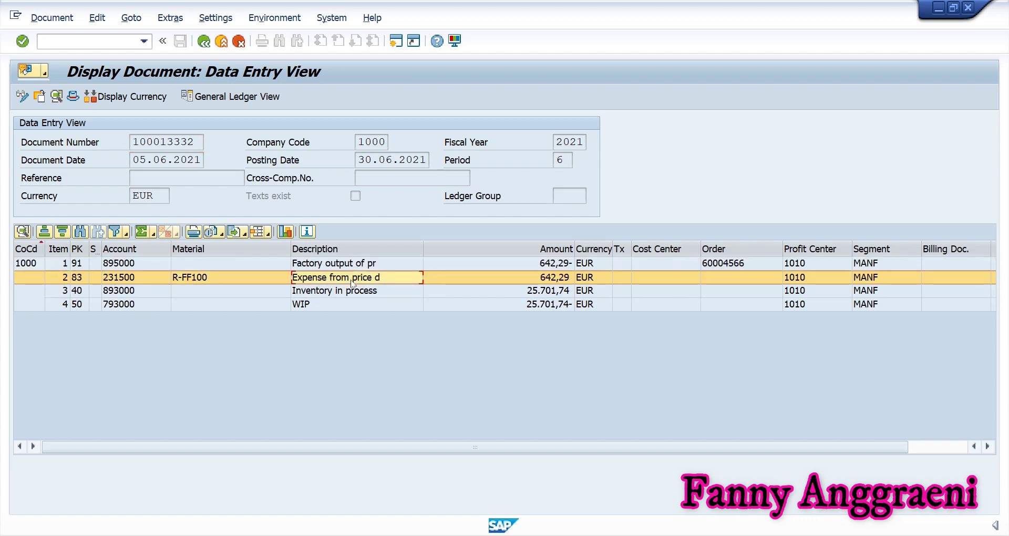
key(Down)
key(Down)
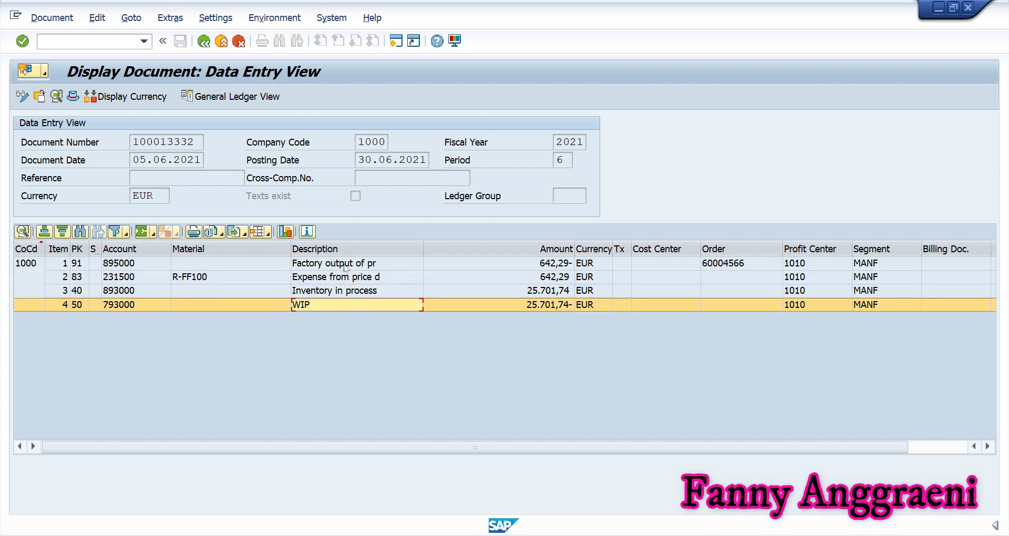
click(346, 266)
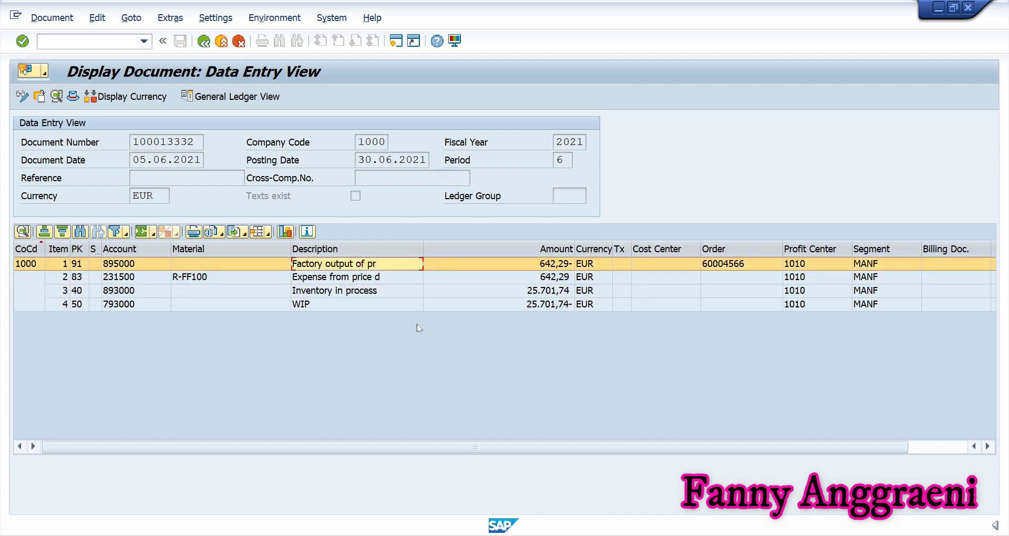
click(369, 304)
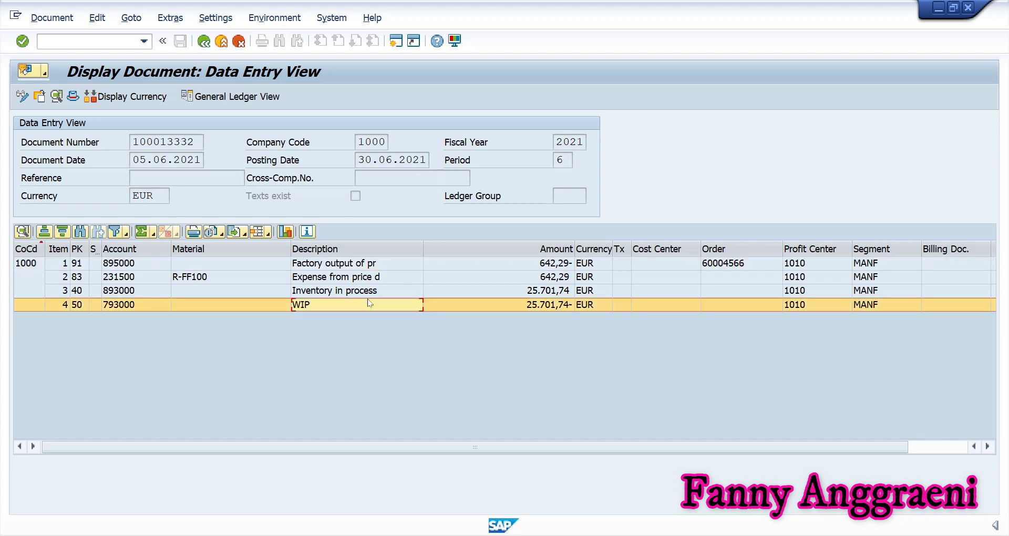
click(367, 294)
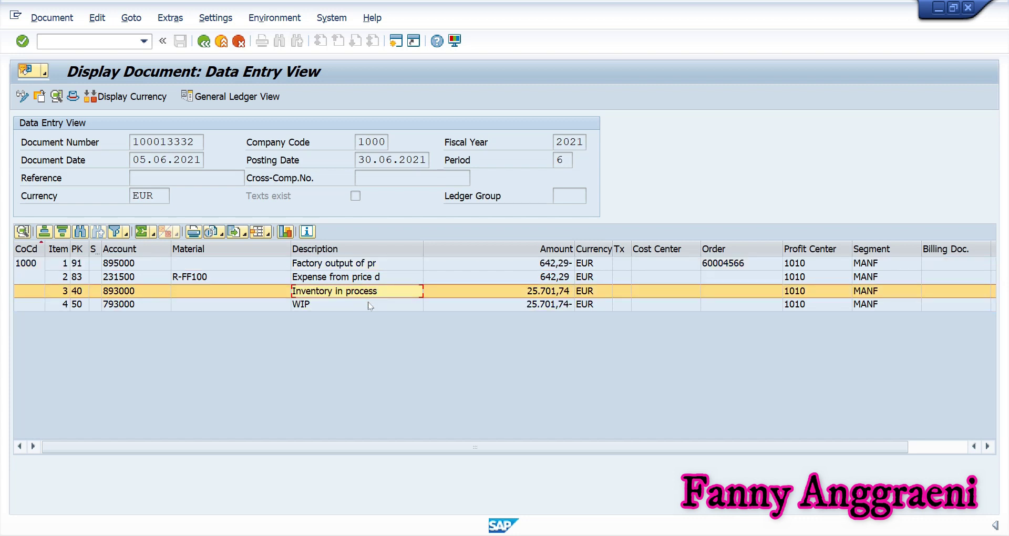
click(496, 305)
click(497, 294)
click(494, 304)
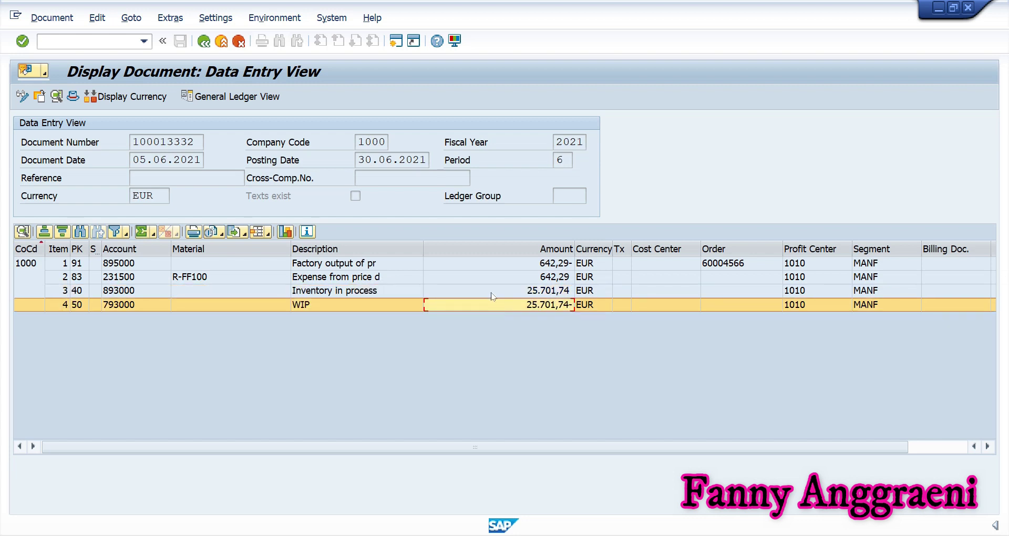
click(483, 294)
click(482, 306)
click(482, 295)
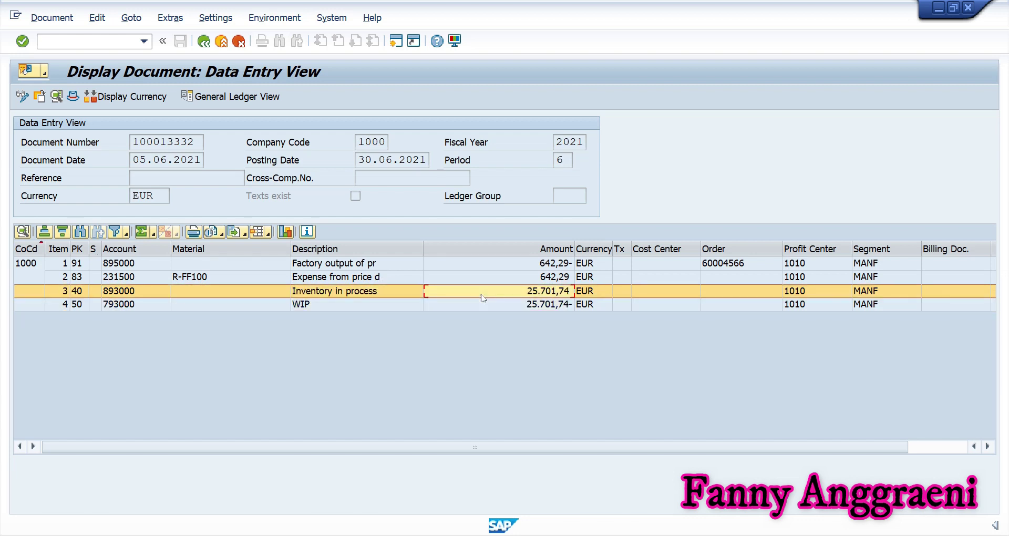
click(481, 305)
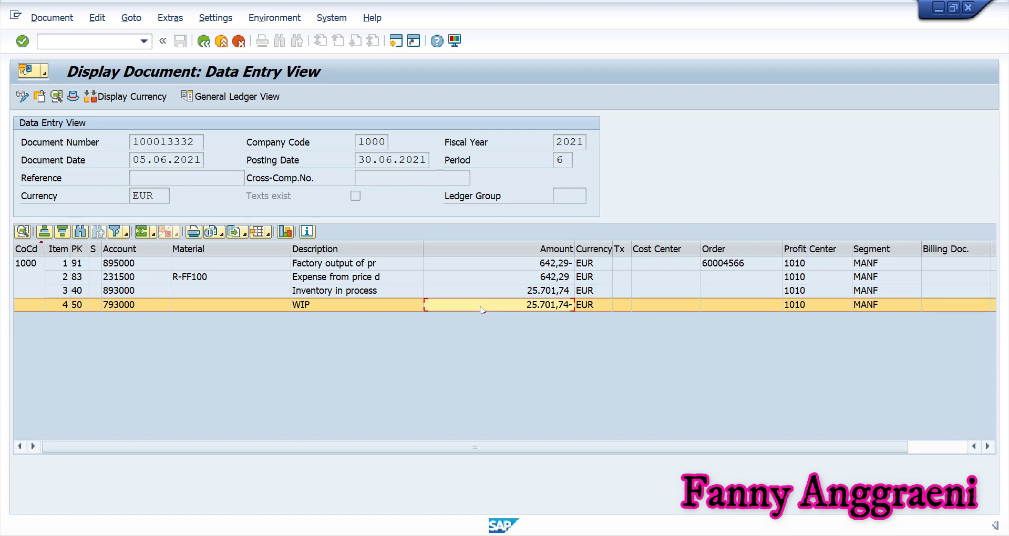
Compare the Factory output line with the price difference expense line, and leave the accounting document with /n.
click(399, 263)
click(400, 276)
click(399, 263)
click(399, 274)
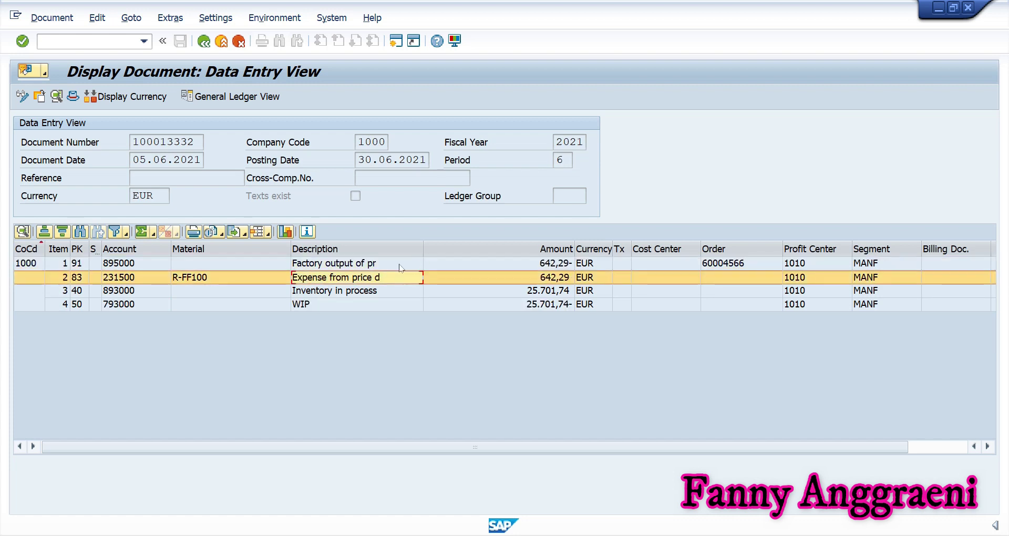
click(399, 263)
click(402, 277)
click(408, 263)
click(409, 276)
click(411, 264)
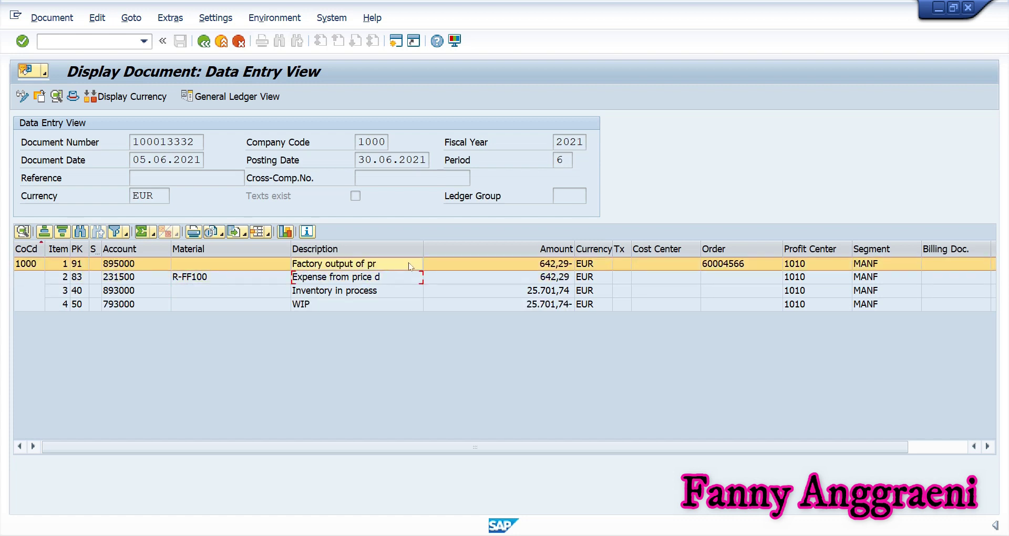
click(406, 277)
click(412, 264)
click(405, 275)
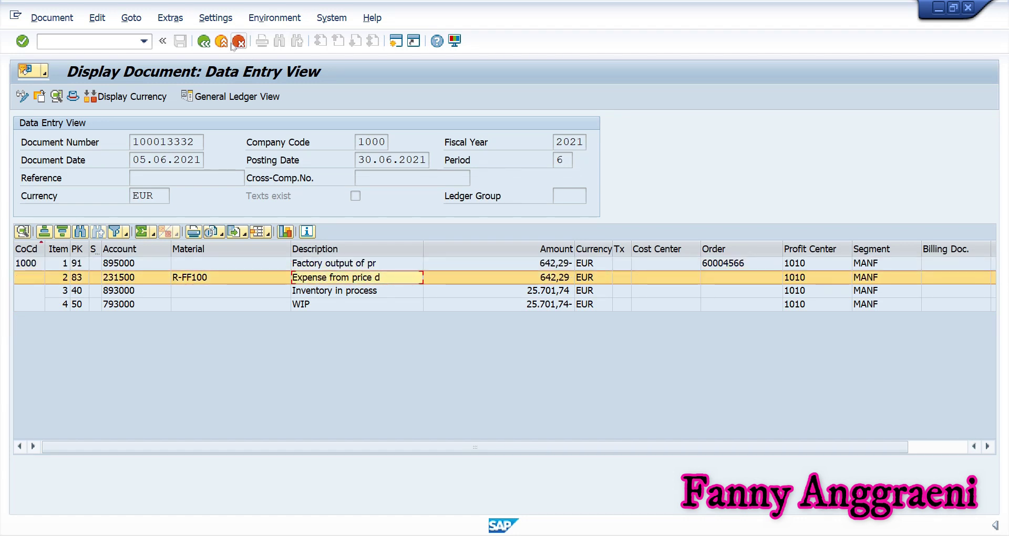
click(131, 40)
text(/n)
key(Return)
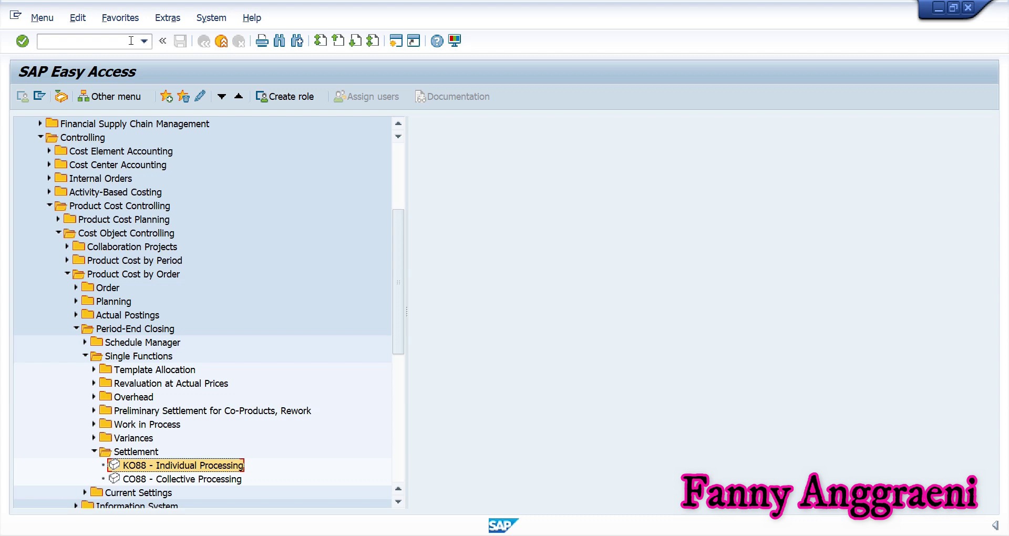
scroll(95, 158, up, 2)
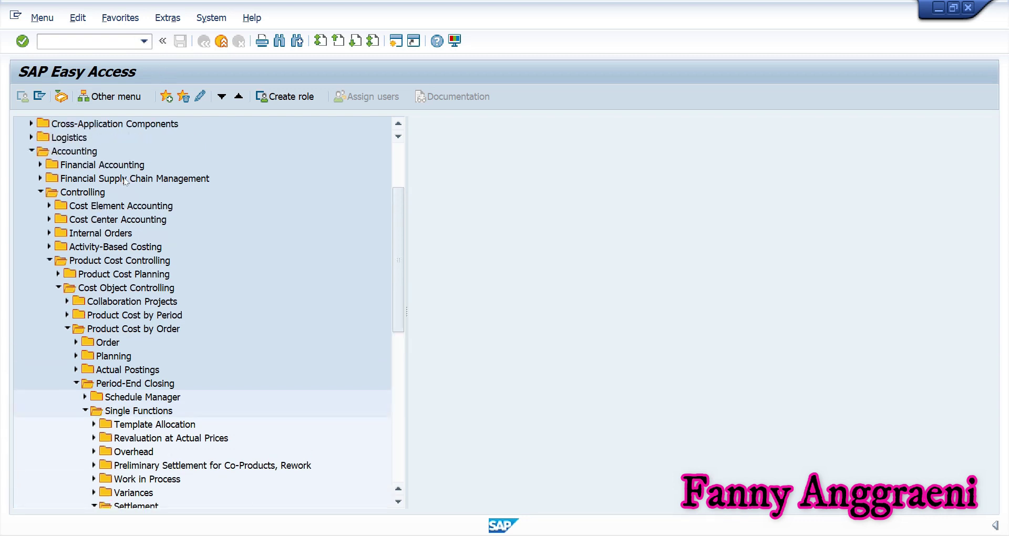
Open transaction VL01N - Outbound Delivery from the subsequent functions of Sales and Distribution sales orders.
click(32, 153)
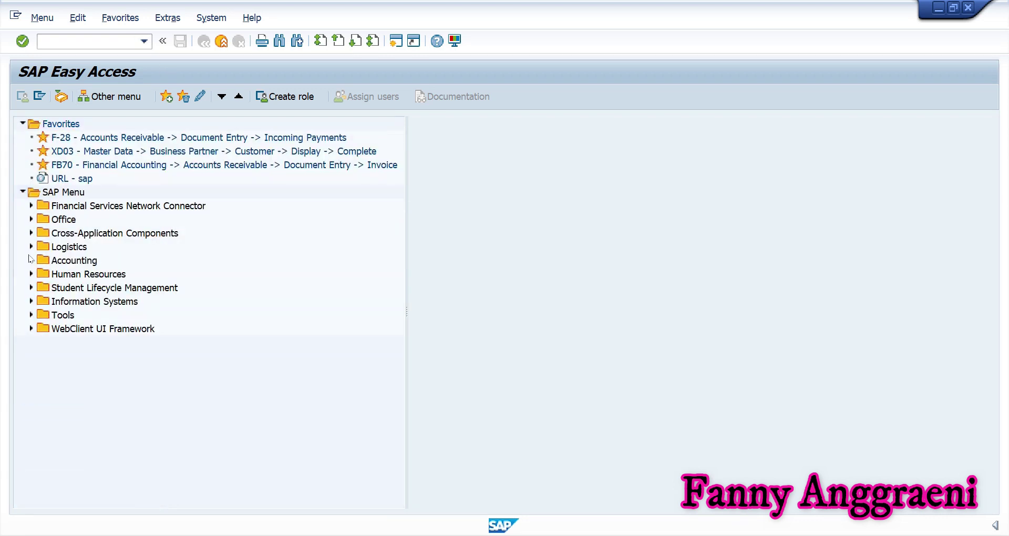
click(30, 247)
click(41, 178)
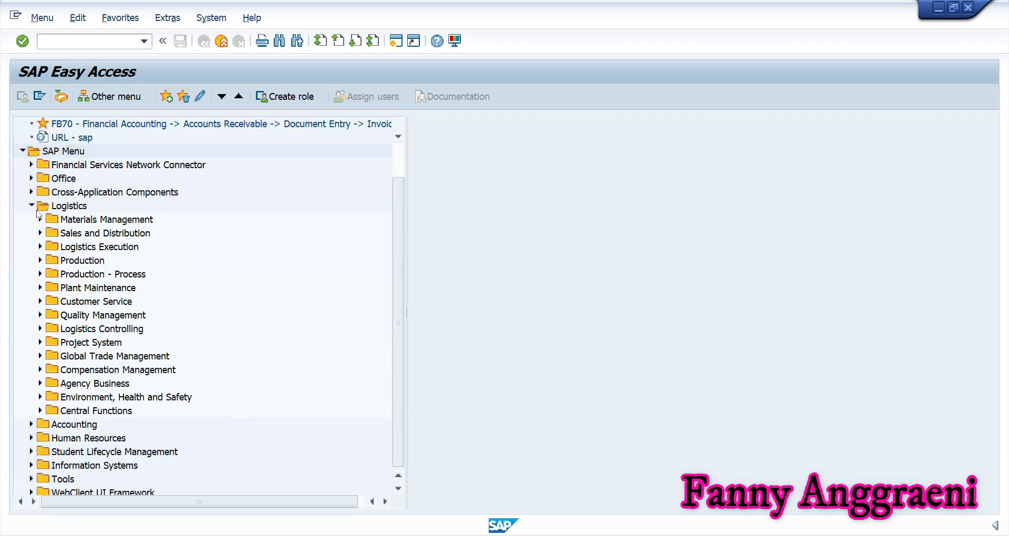
click(40, 233)
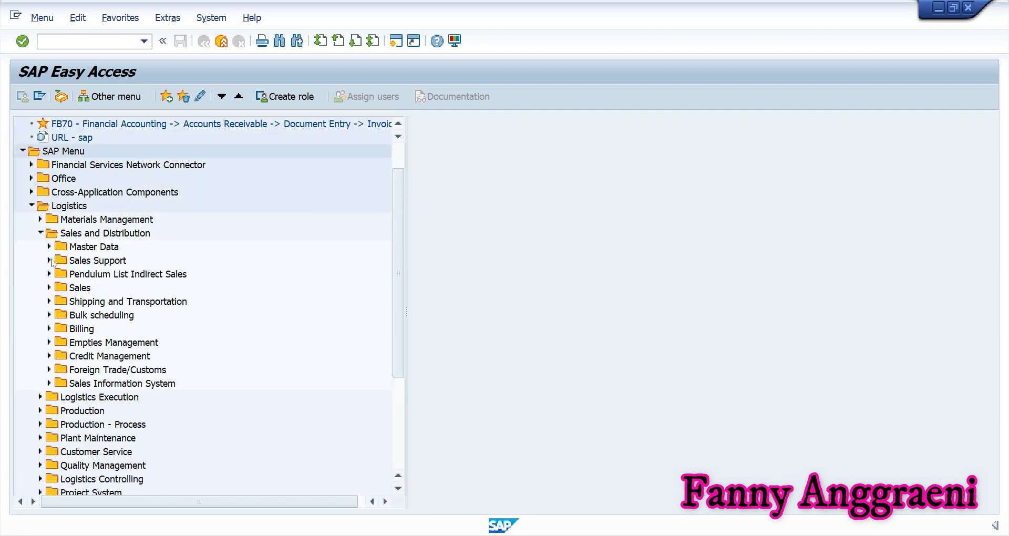
click(49, 288)
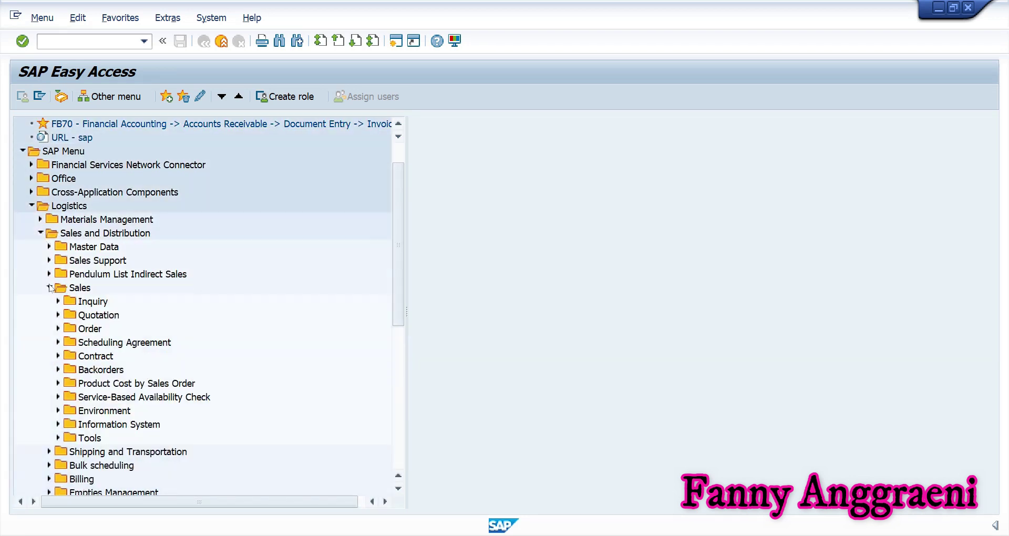
click(59, 329)
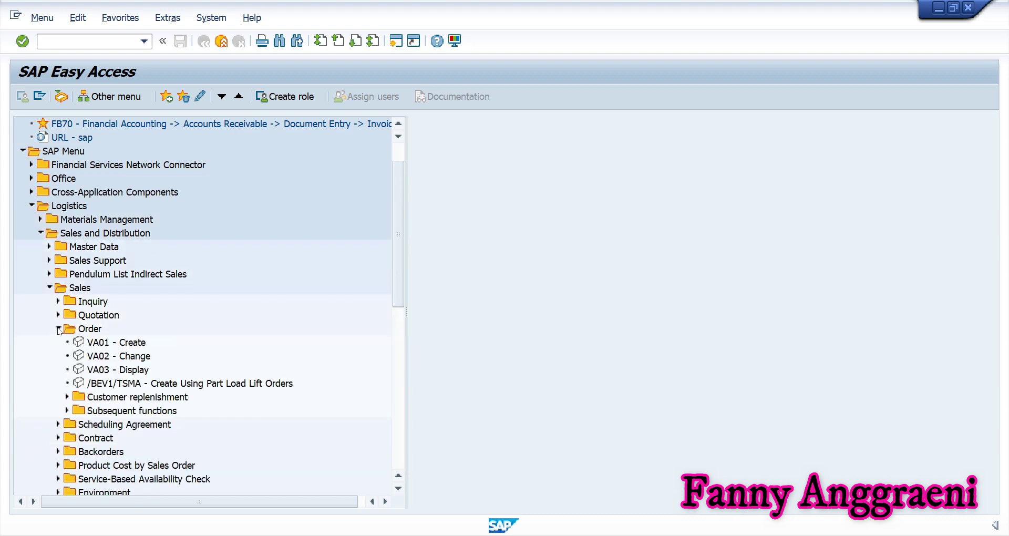
click(67, 411)
click(105, 389)
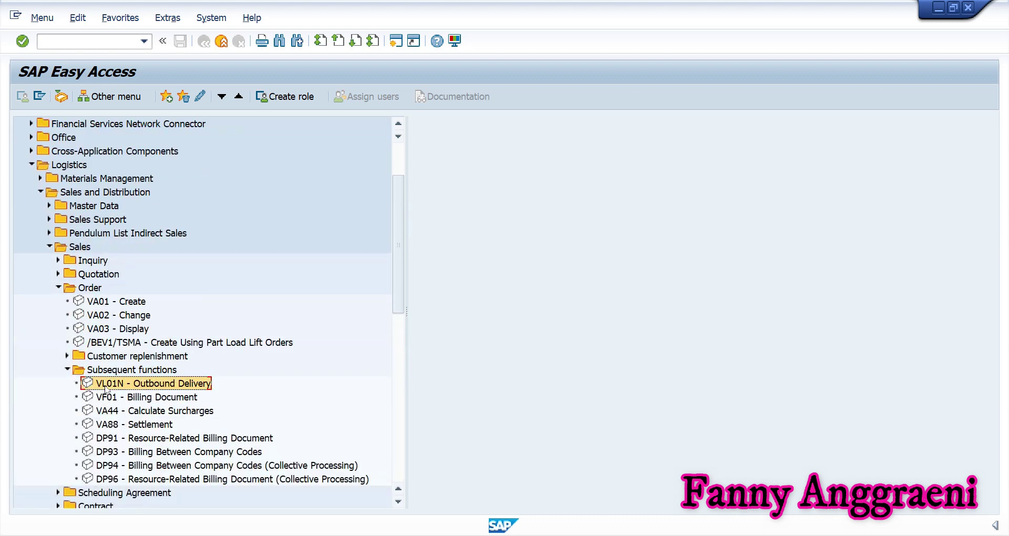
double_click(191, 385)
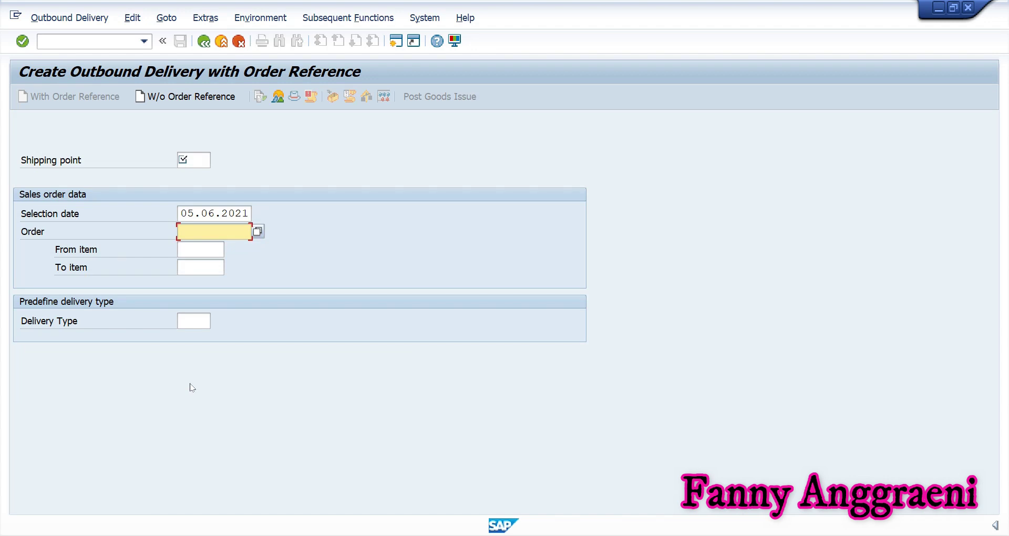
Set the outbound delivery's shipping point to 1000 and its selection date to 21.06.2021.
click(195, 163)
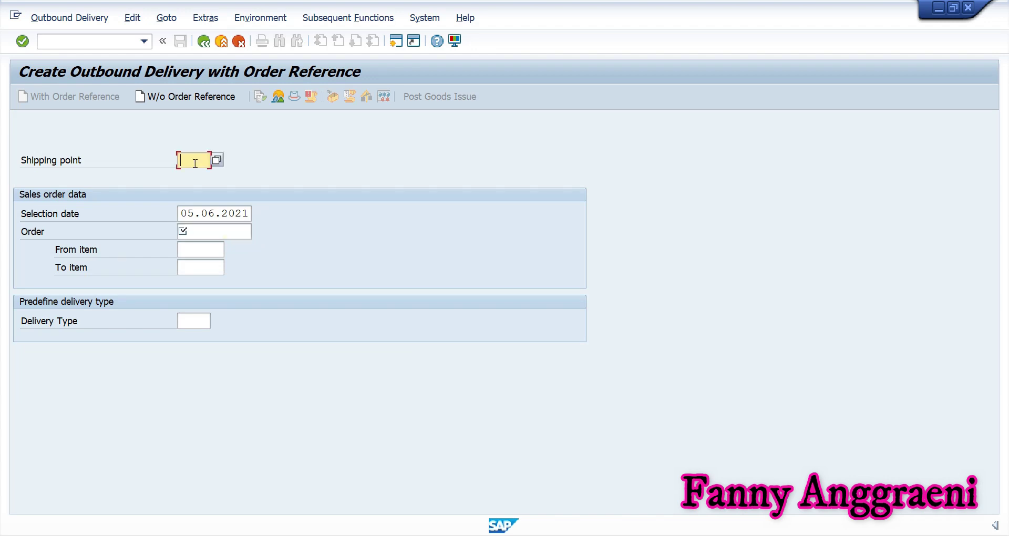
text(1000)
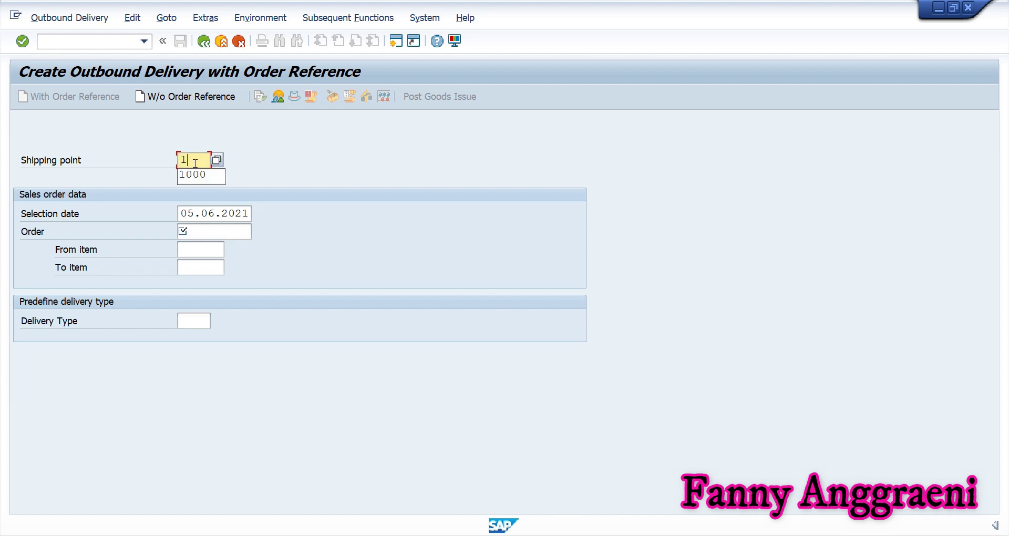
click(235, 216)
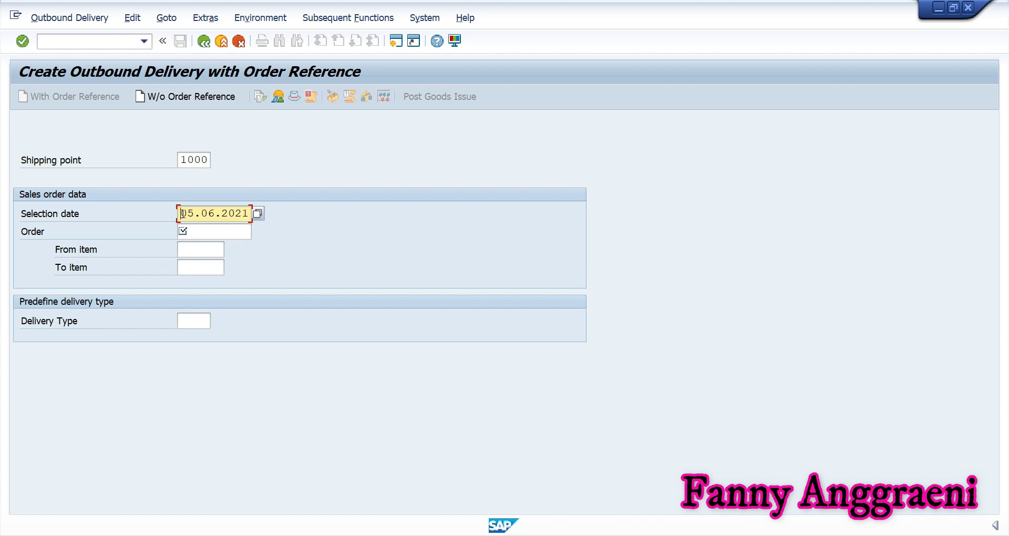
drag(181, 214, 342, 221)
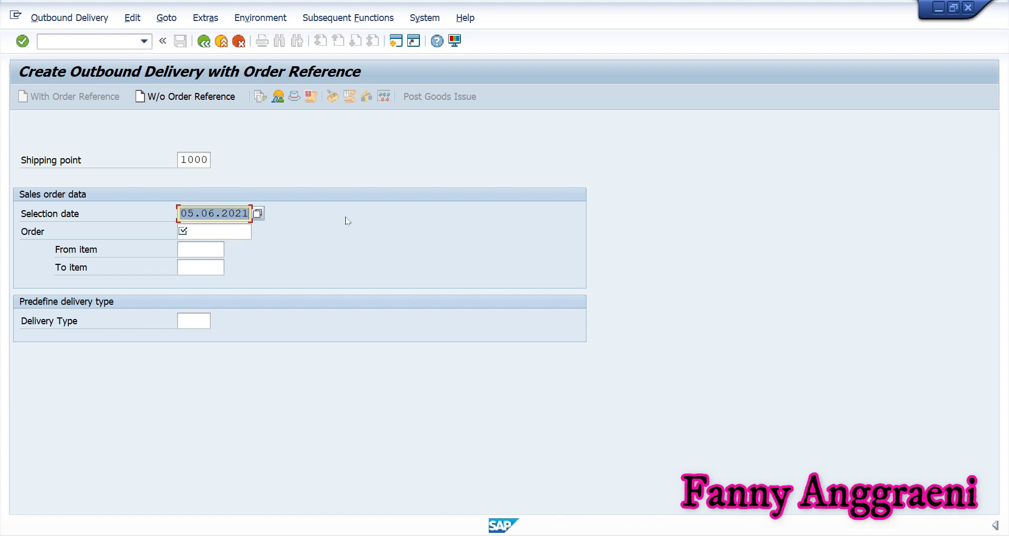
key(BackSpace)
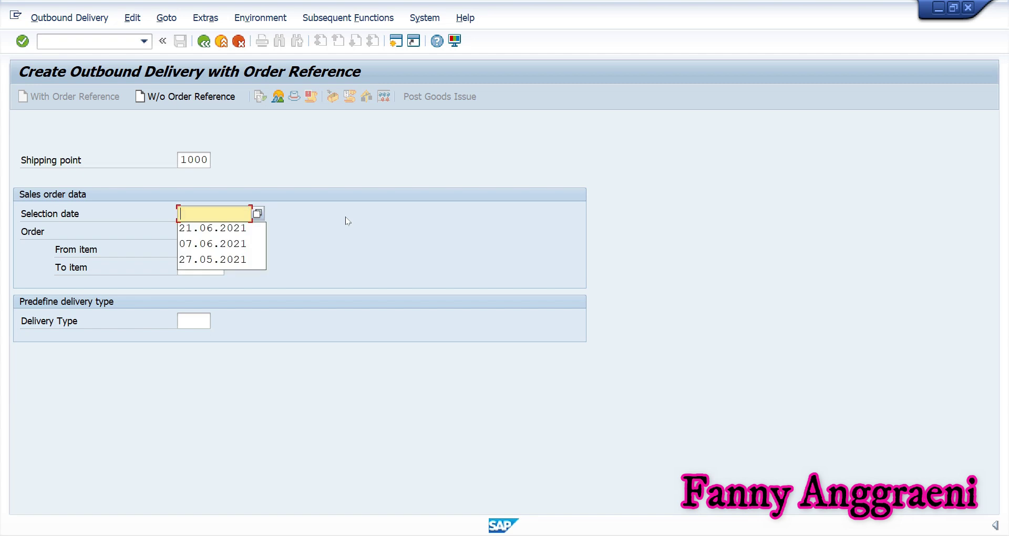
click(247, 227)
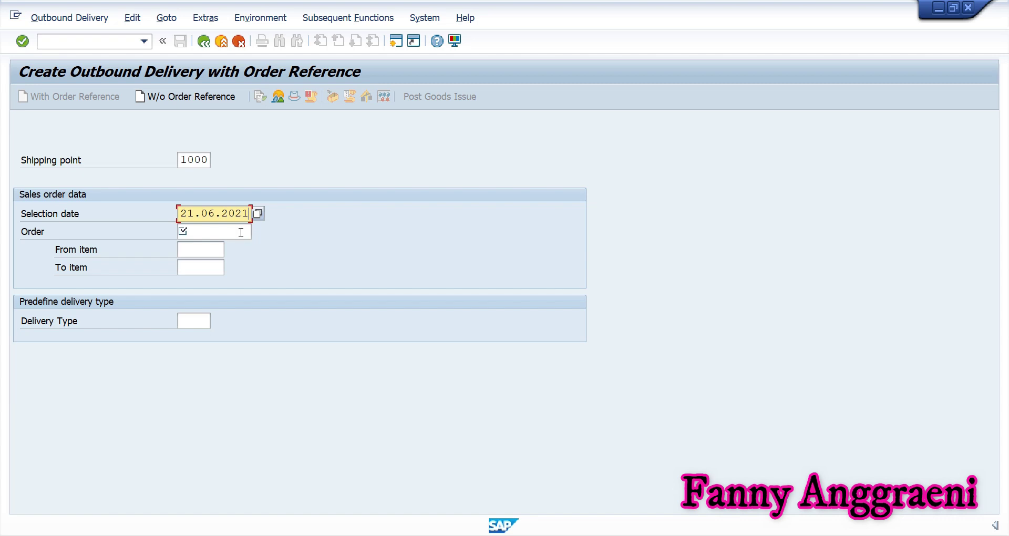
Copy the standard order number for Ex 13 Task 1 from the sticky note into the delivery's Order field.
click(241, 232)
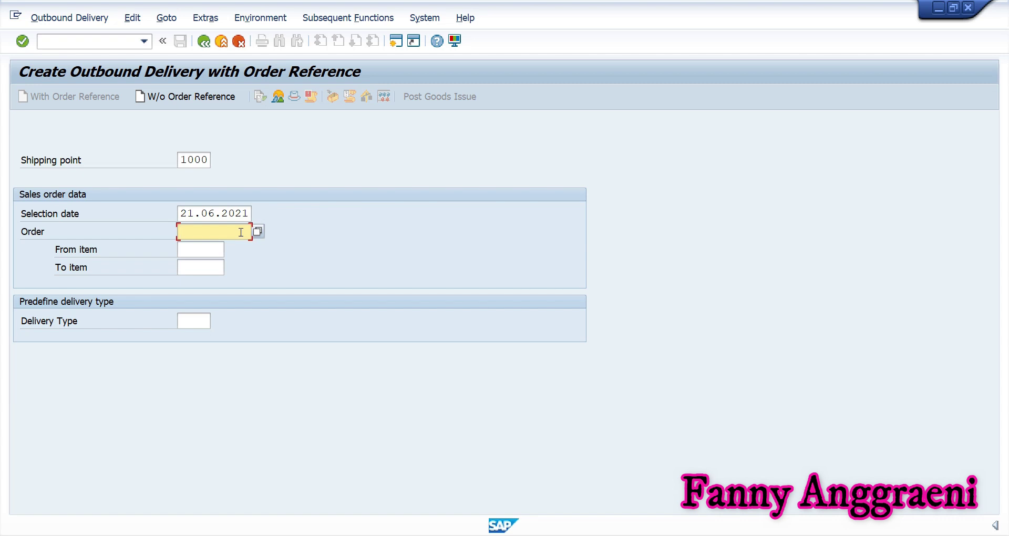
click(451, 482)
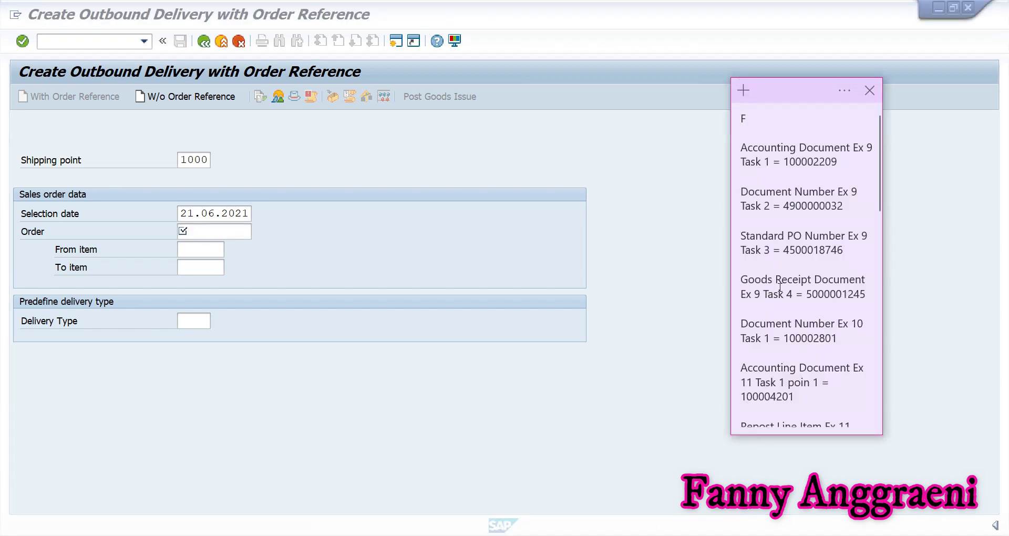
scroll(781, 288, down, 6)
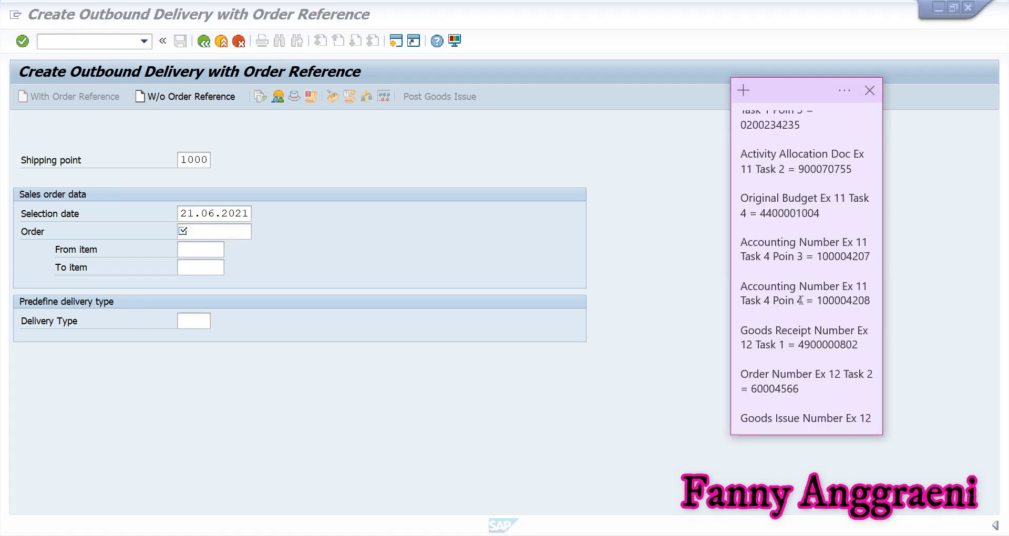
scroll(800, 300, down, 3)
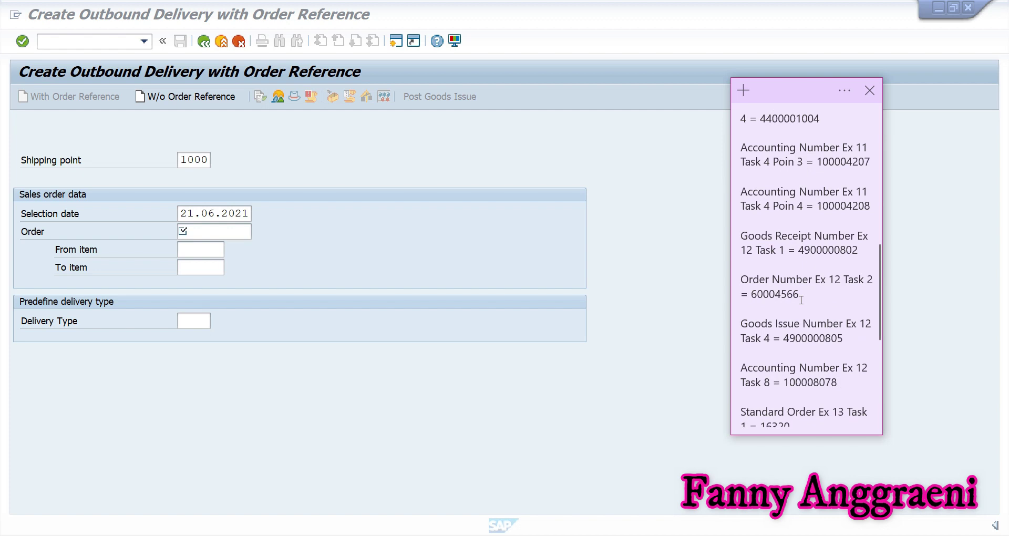
scroll(801, 300, down, 1)
scroll(801, 300, down, 1)
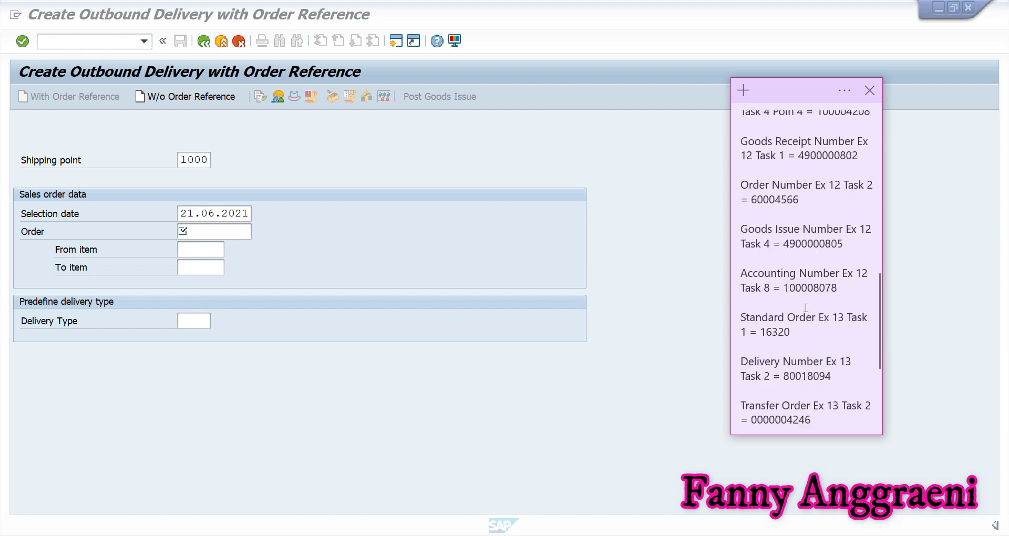
drag(791, 332, 759, 333)
key(ctrl+c)
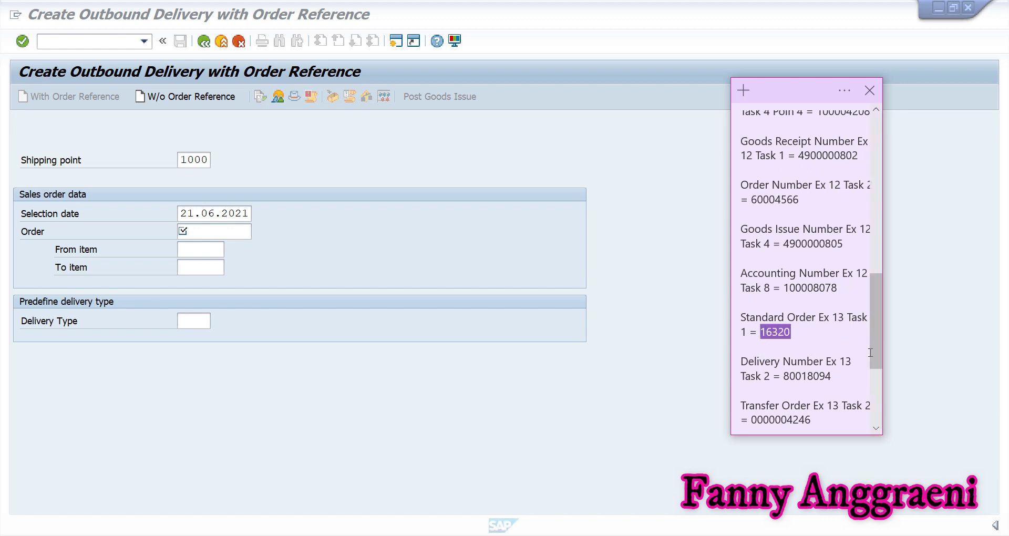
click(205, 231)
key(ctrl+v)
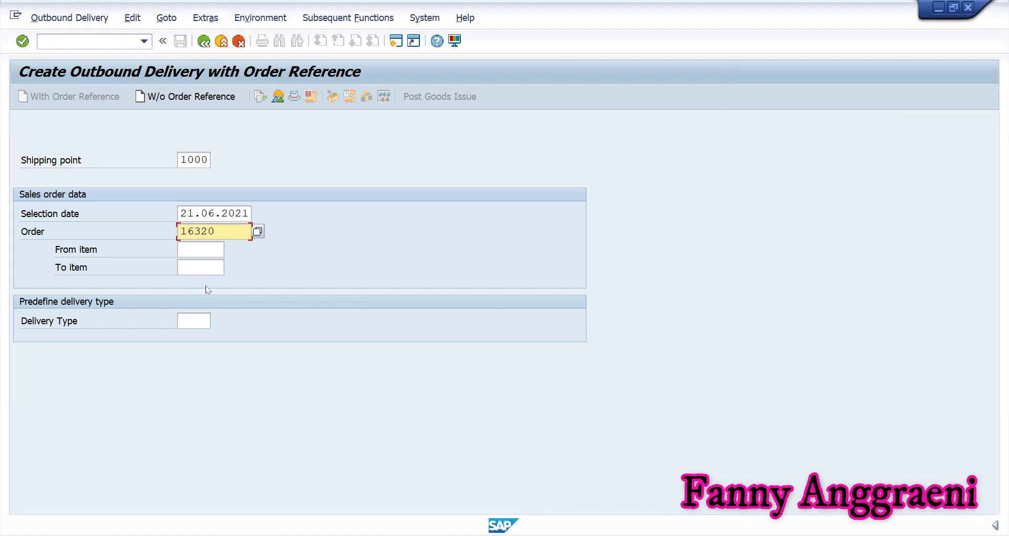
Search the sales orders by the creator's user ID and pick the order with PO date 20.05.2021 for the delivery.
click(258, 233)
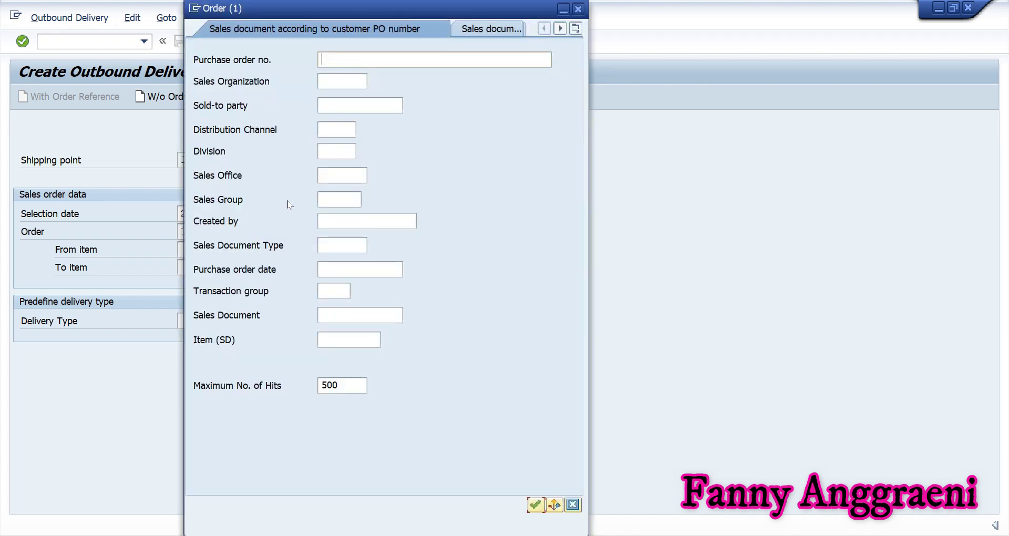
click(340, 222)
text(31AC40F-00)
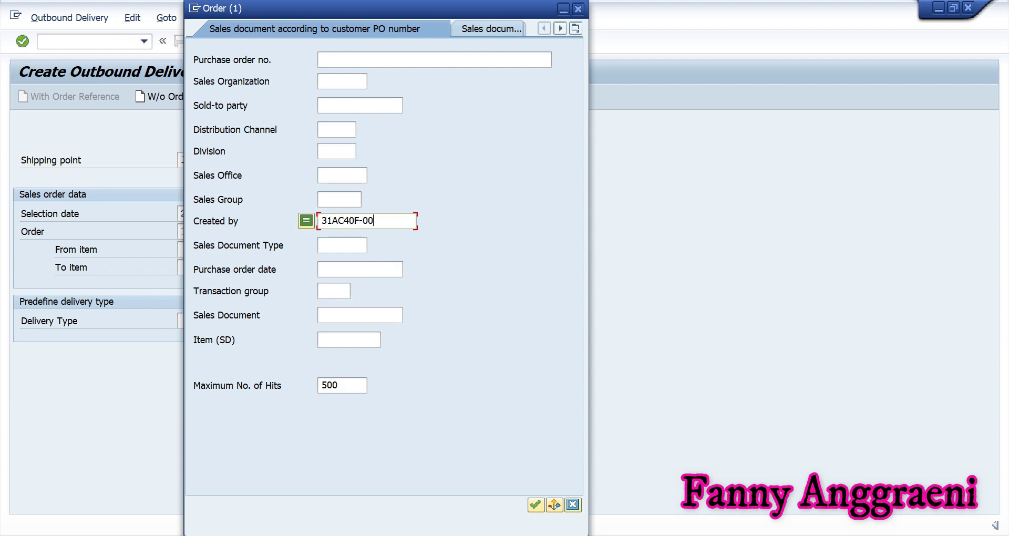
click(537, 505)
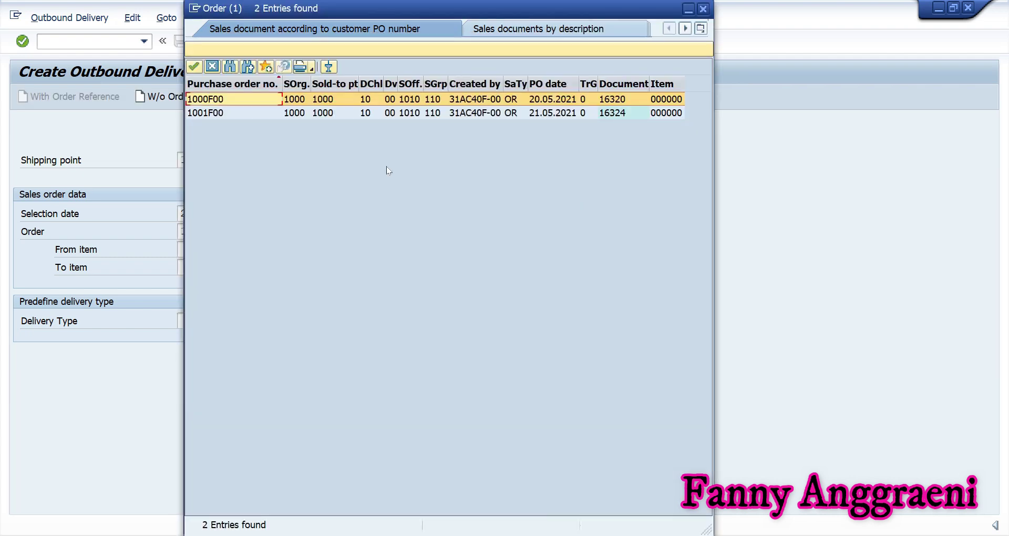
click(632, 99)
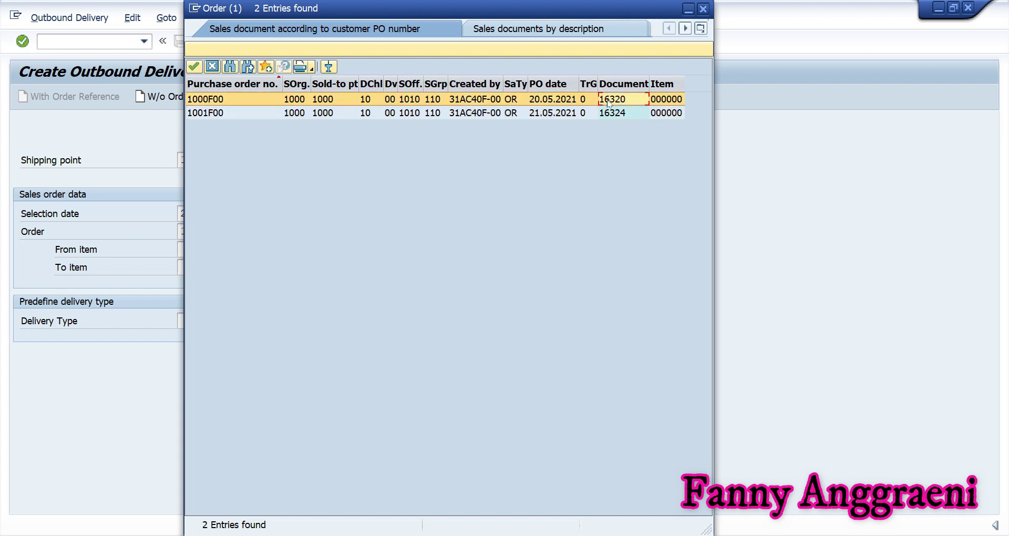
click(630, 114)
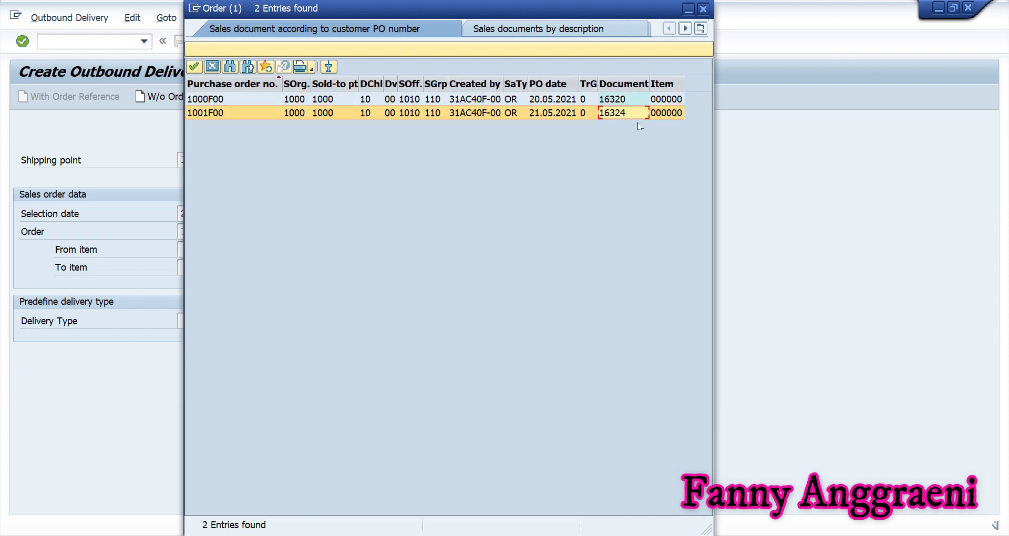
click(630, 100)
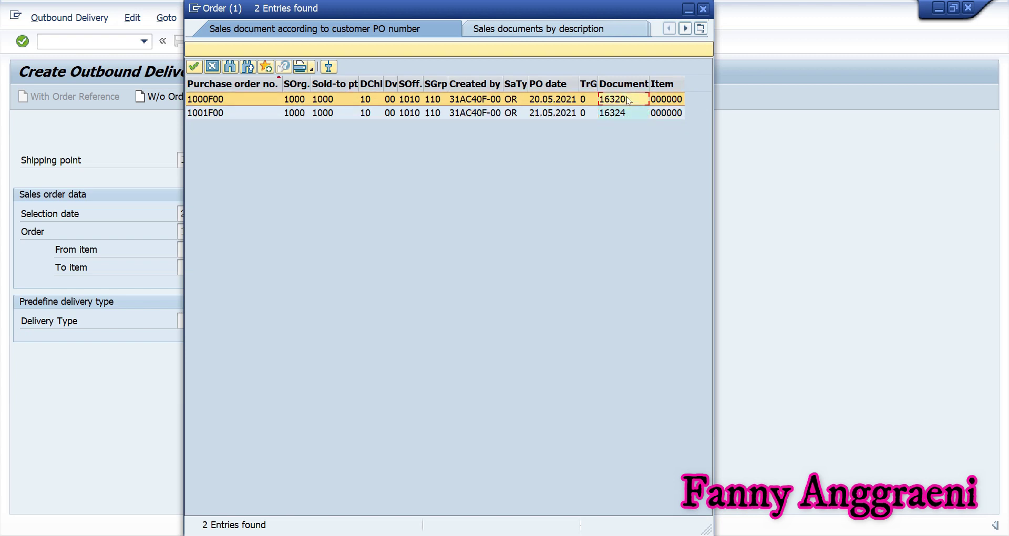
click(629, 115)
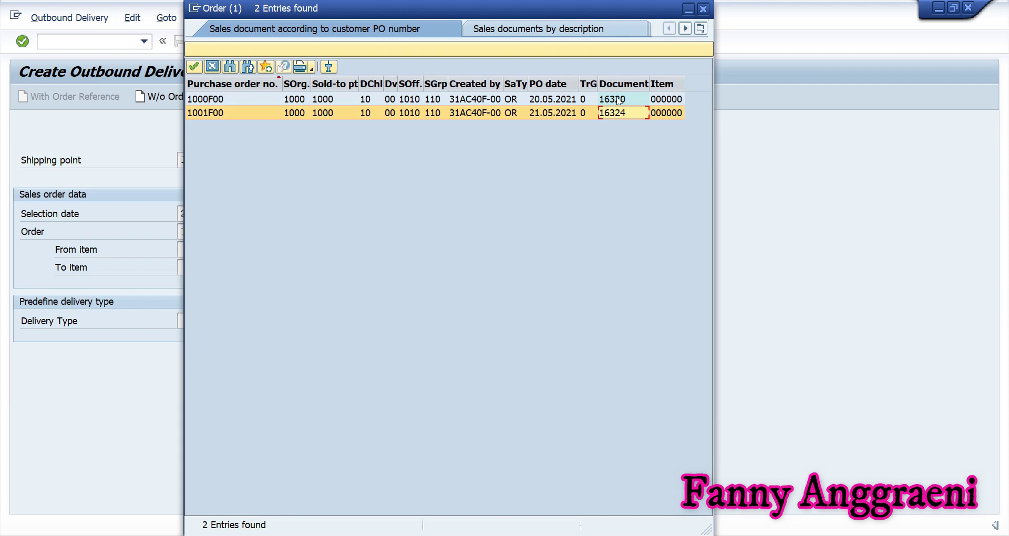
double_click(619, 100)
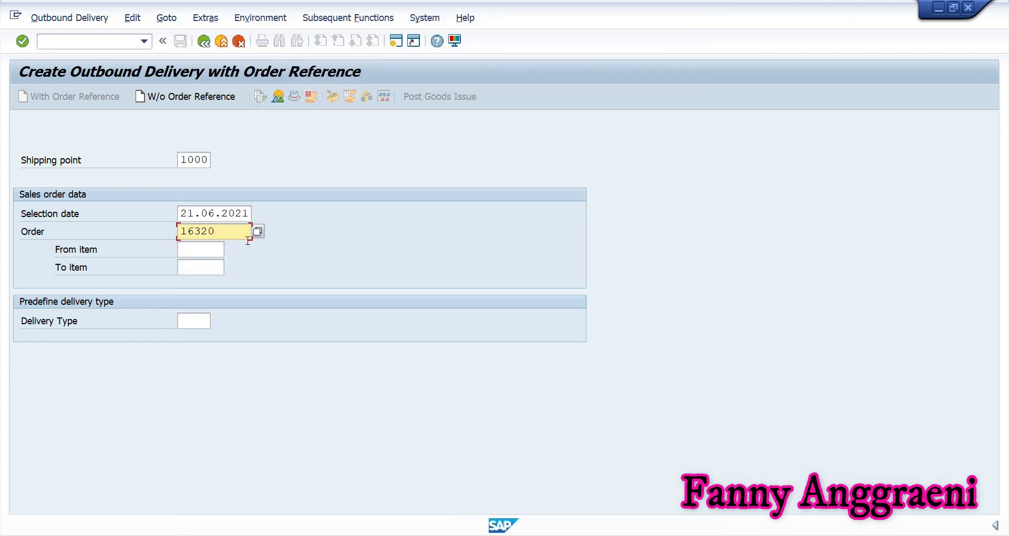
Proceed to the delivery overview for the chosen order and set the storage location of item R-FF100 to 0002.
click(246, 228)
key(Return)
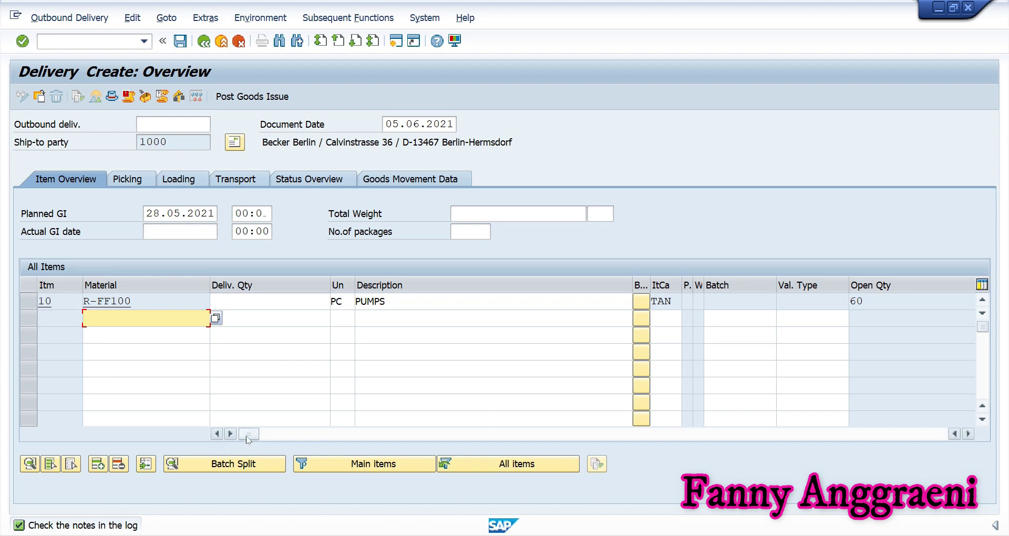
drag(247, 440, 565, 452)
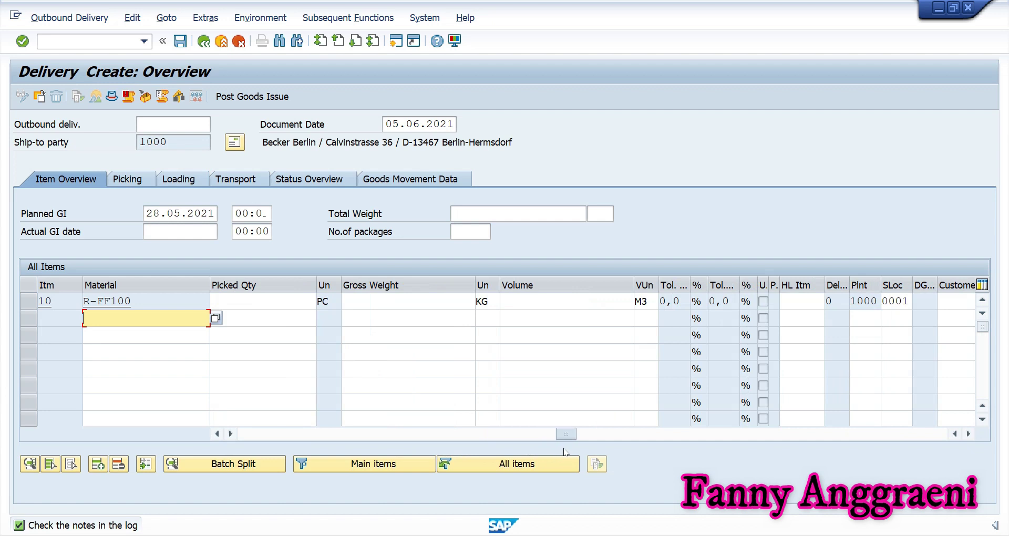
click(906, 302)
key(BackSpace)
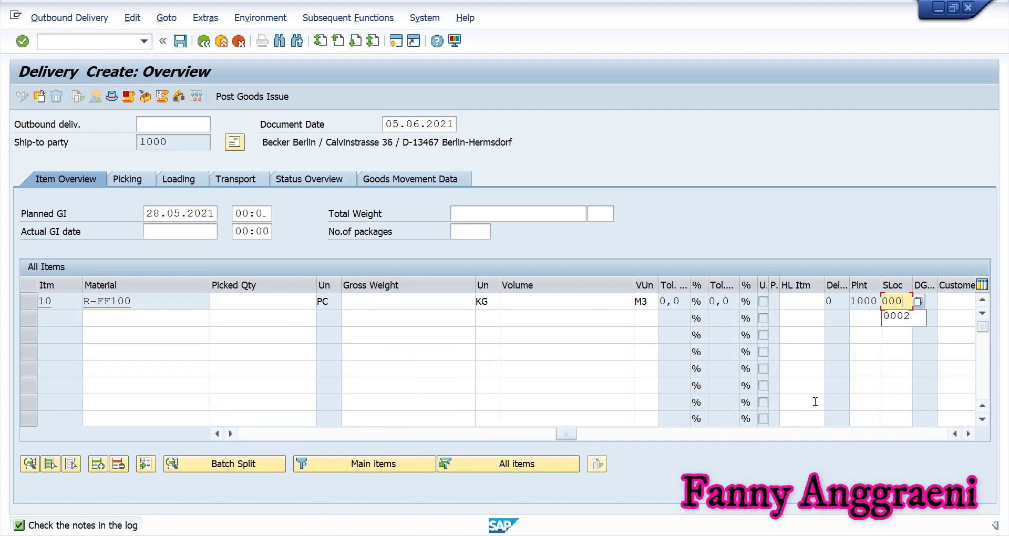
text(2)
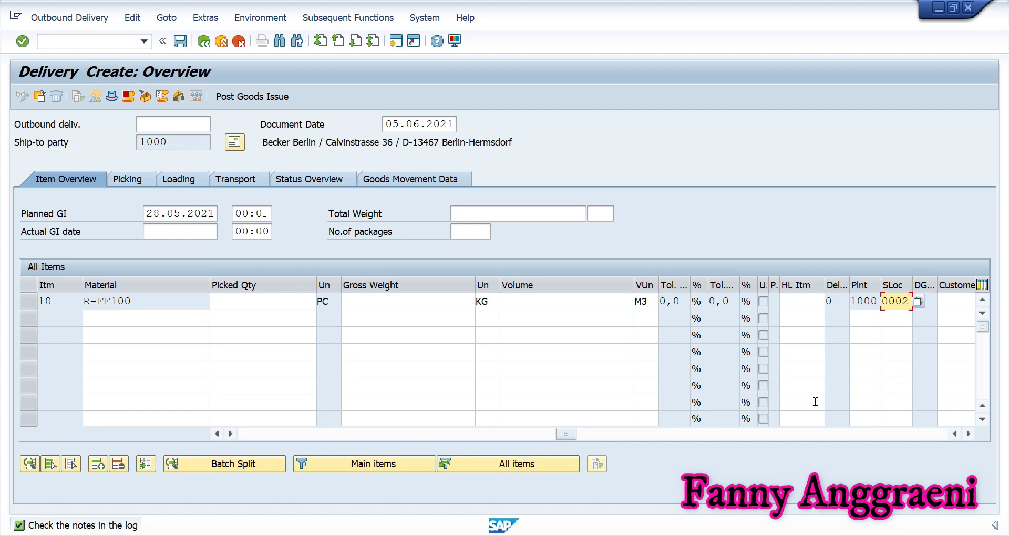
key(Return)
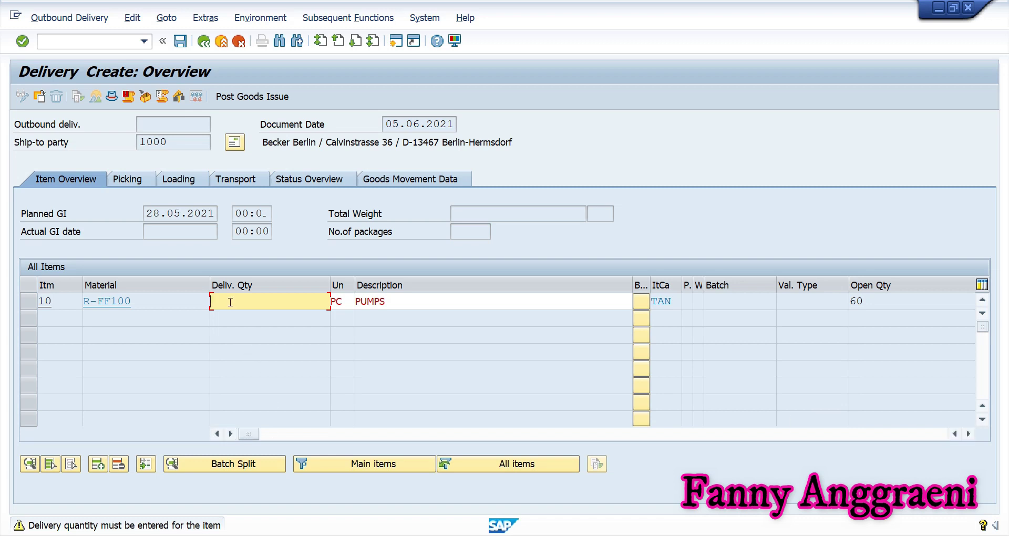
Set the delivery quantity of item R-FF100 to 60 PC and go to its picked quantity.
text(60)
key(Return)
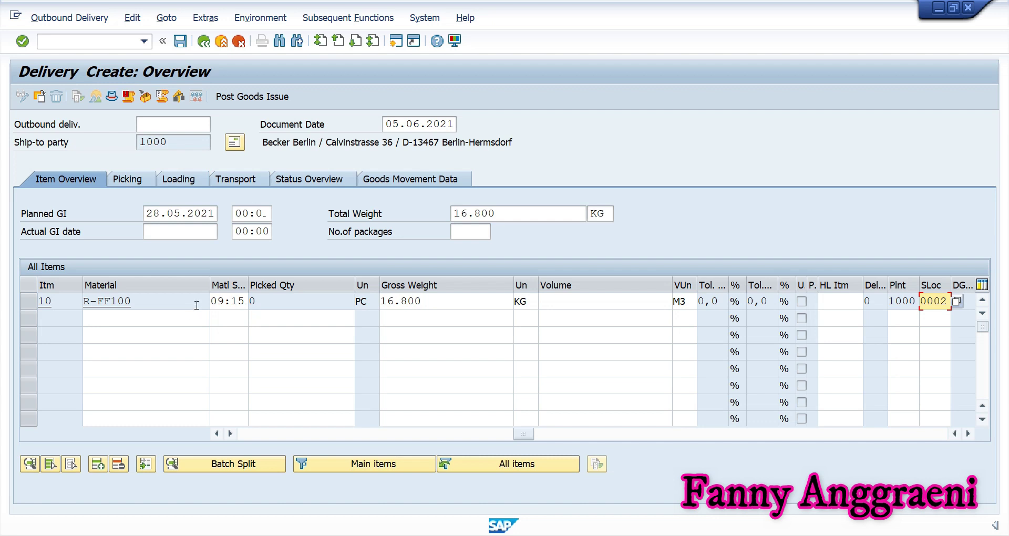
click(297, 302)
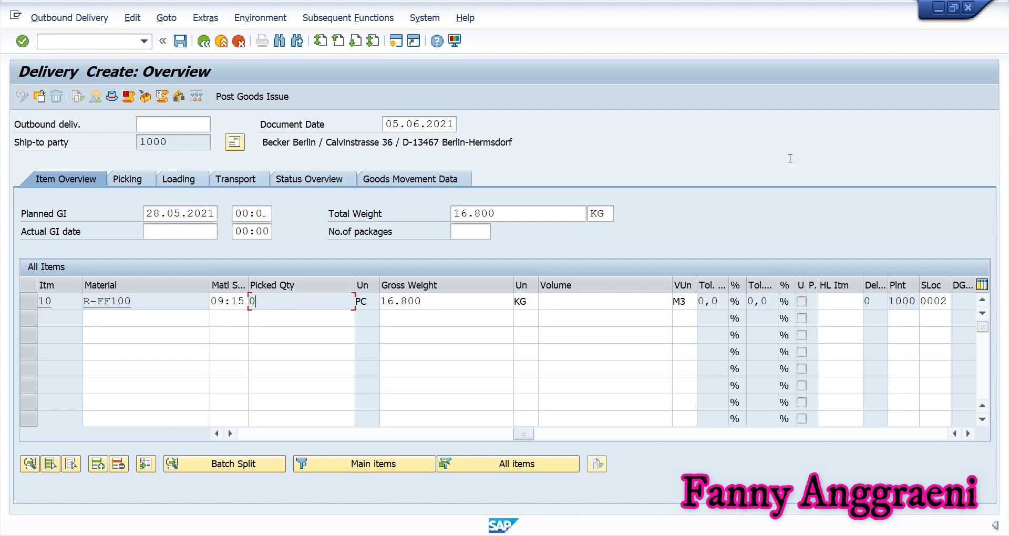
Proceed to creating the transfer order for the outbound delivery, saving the delivery data on the way.
click(326, 14)
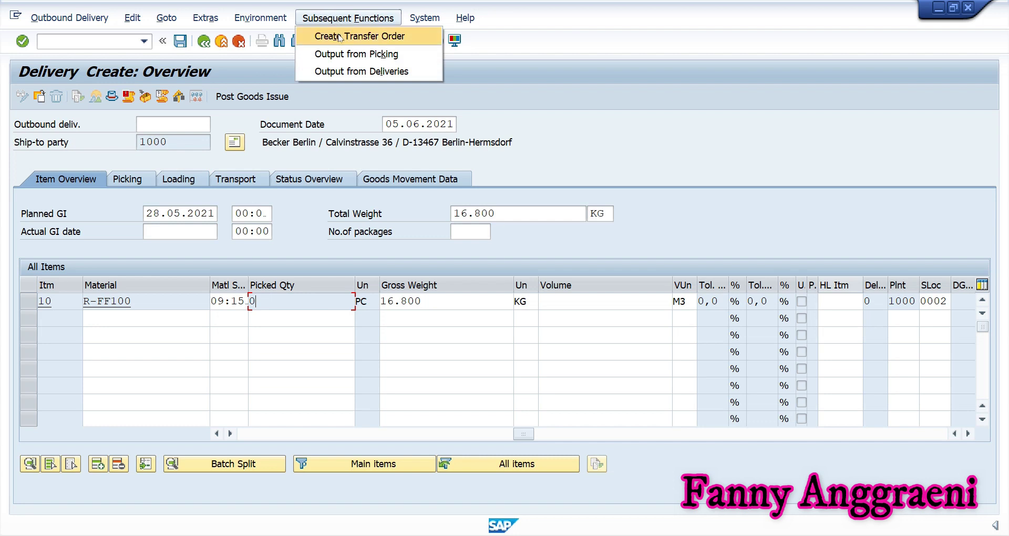
click(360, 37)
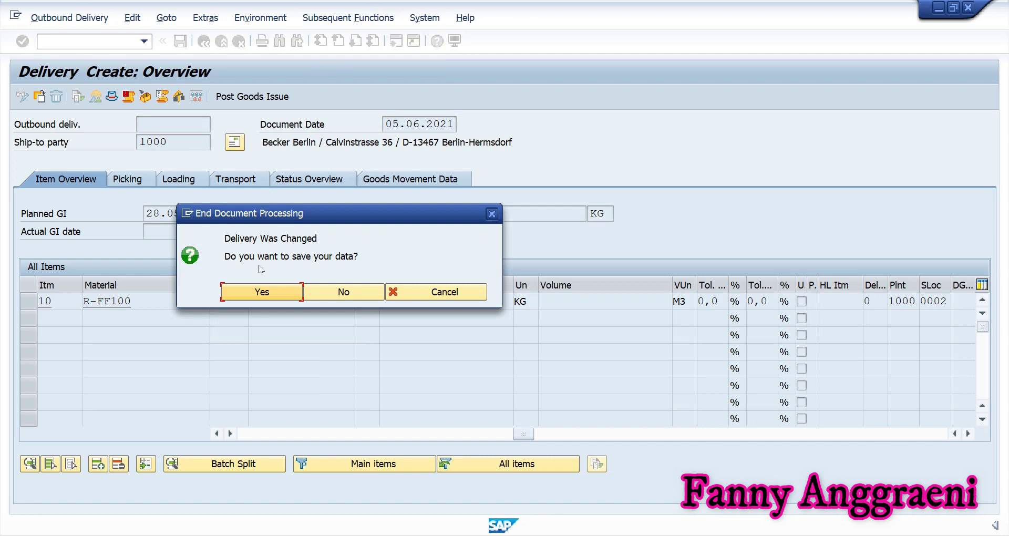
click(258, 293)
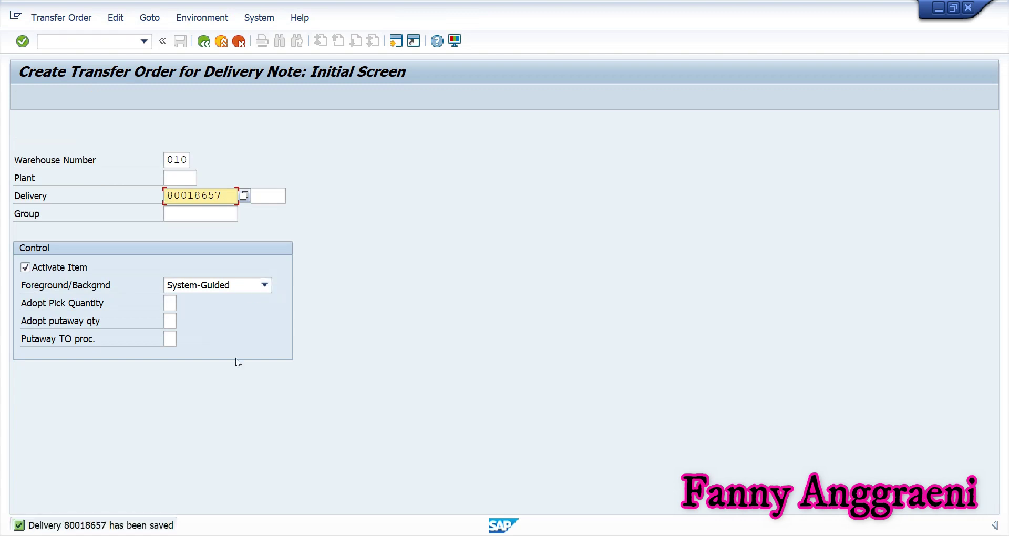
Record the saved delivery's number in the sticky note as Delivery Number Ex 16 Task 3 and return to the transfer order screen.
click(105, 528)
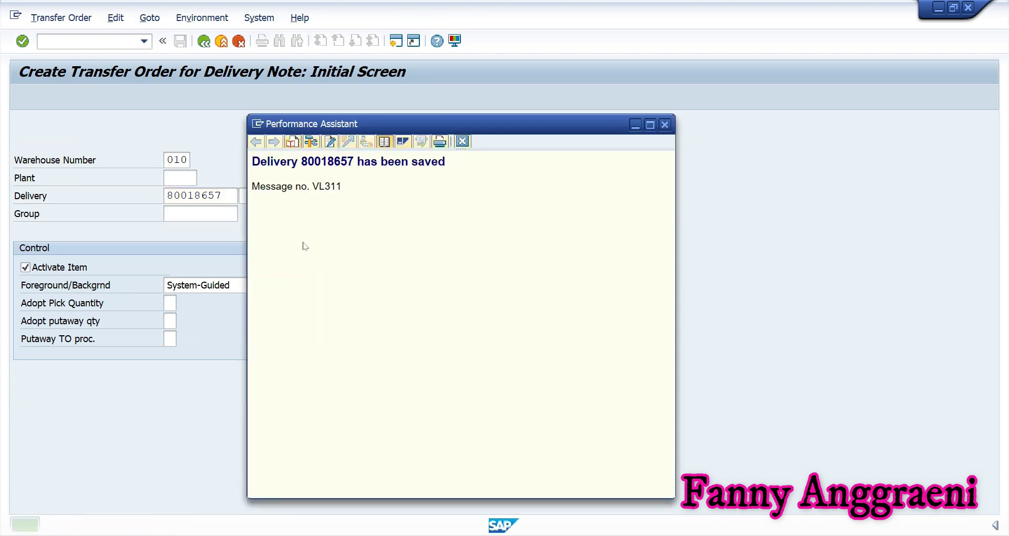
key(alt+Tab)
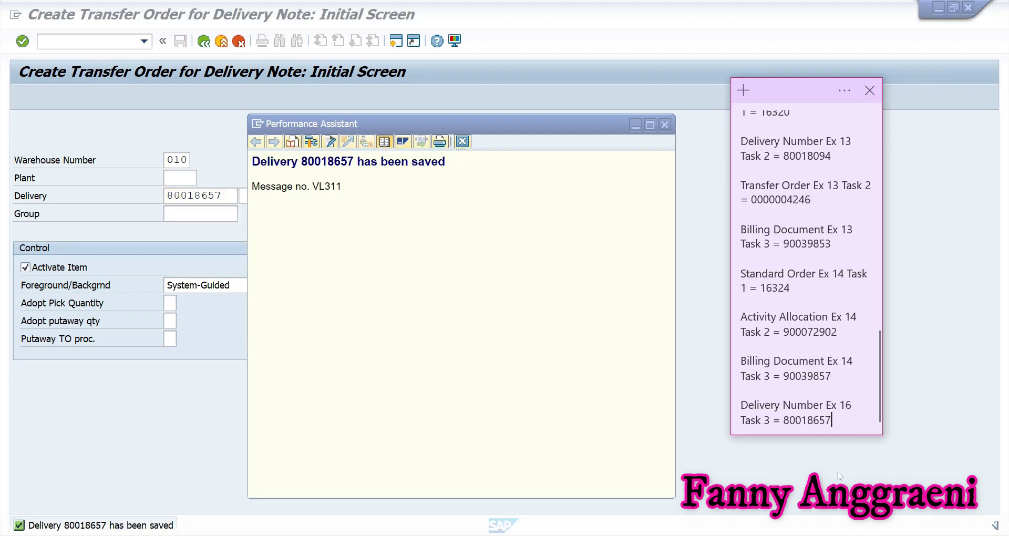
click(723, 481)
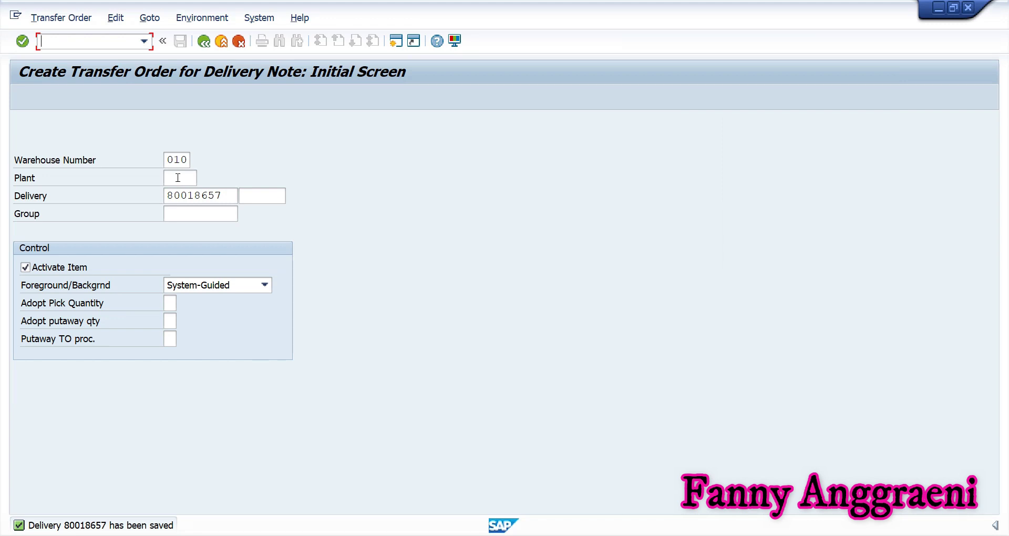
Create the delivery's transfer order with Background processing and Adopt Pick Quantity set to 2.
key(Tab)
double_click(229, 196)
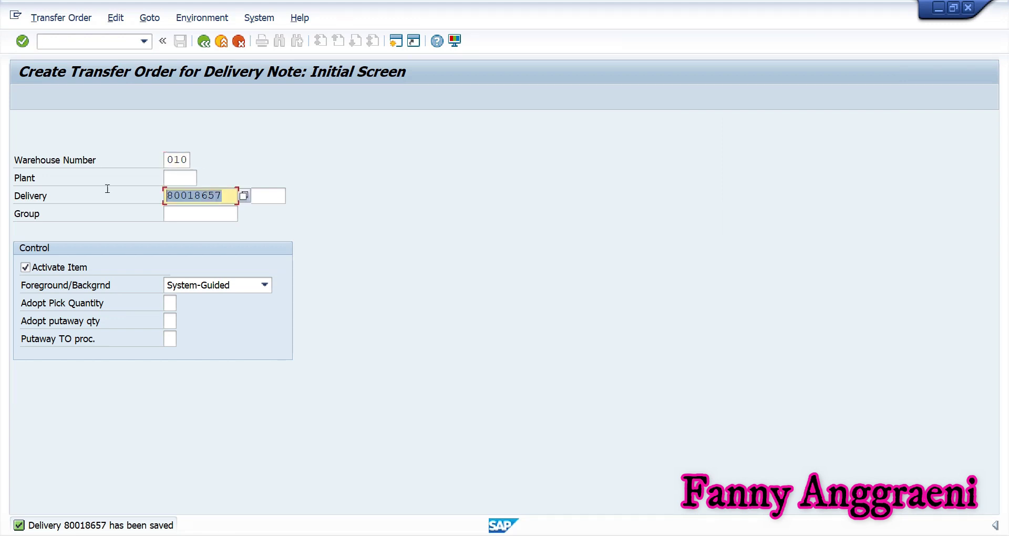
click(198, 291)
click(205, 317)
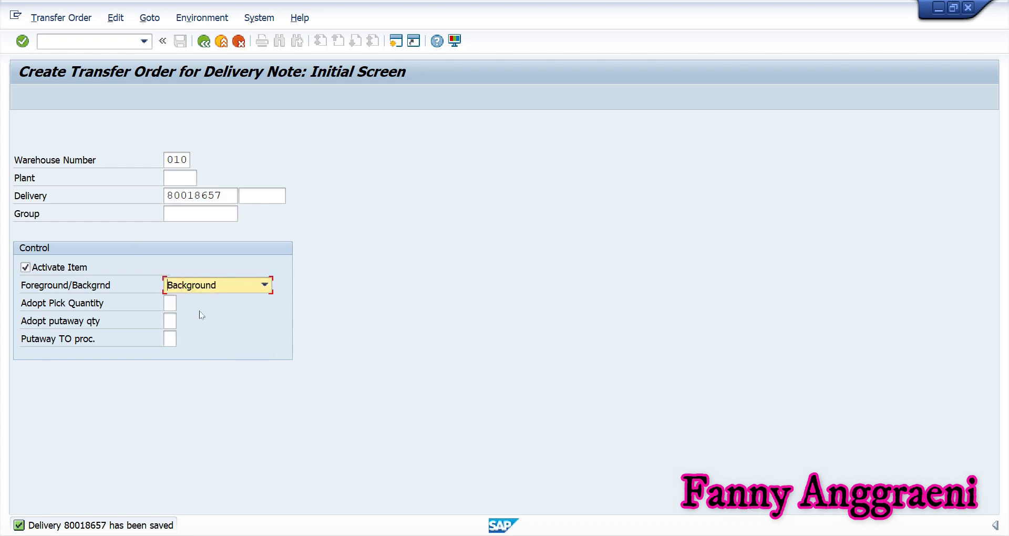
click(170, 303)
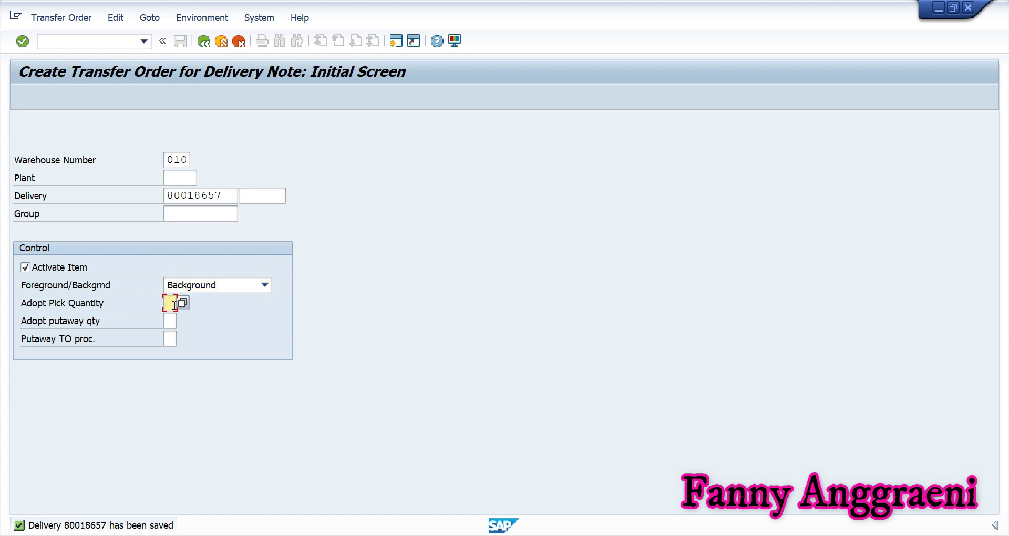
text(2)
key(Return)
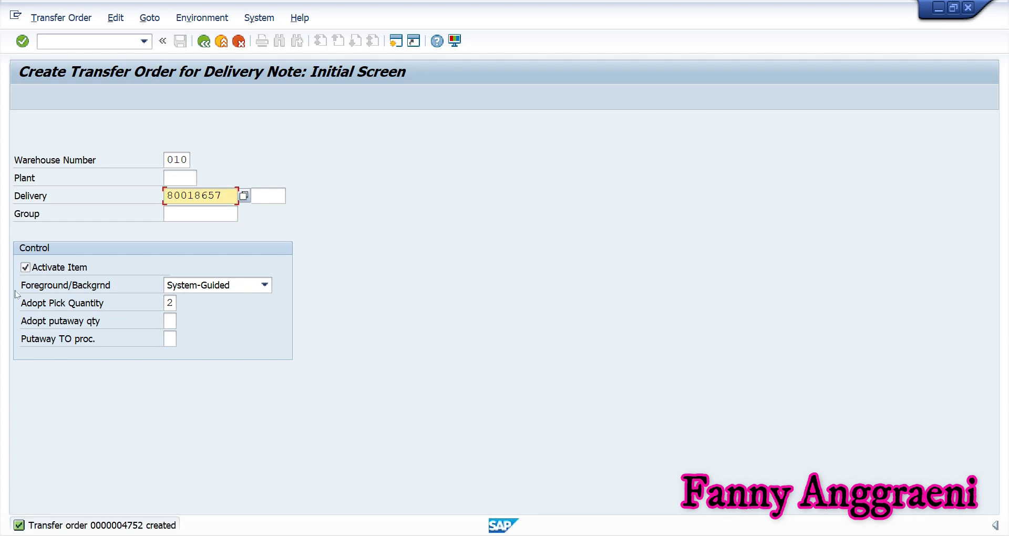
Copy the new transfer order number from the details of the creation message.
double_click(75, 527)
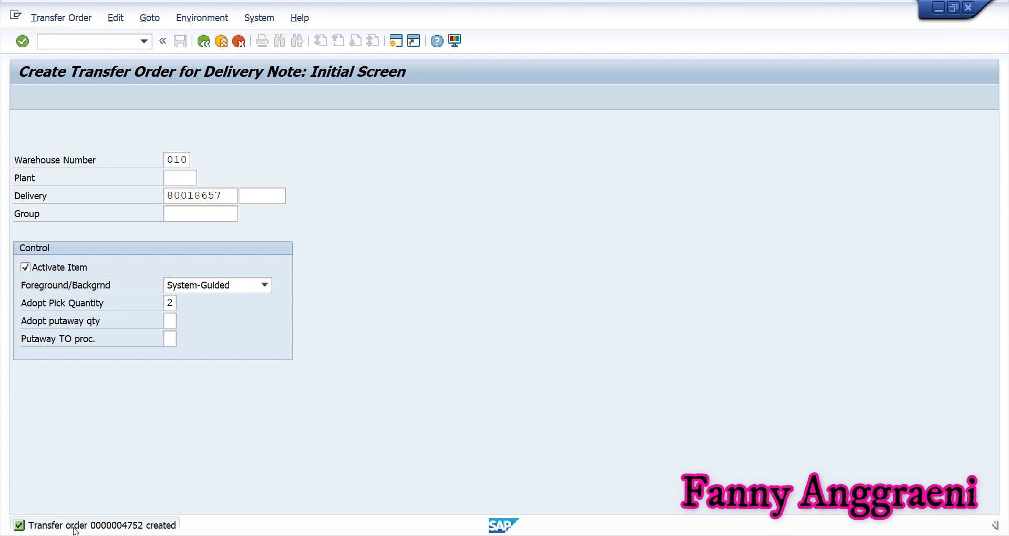
drag(337, 161, 401, 164)
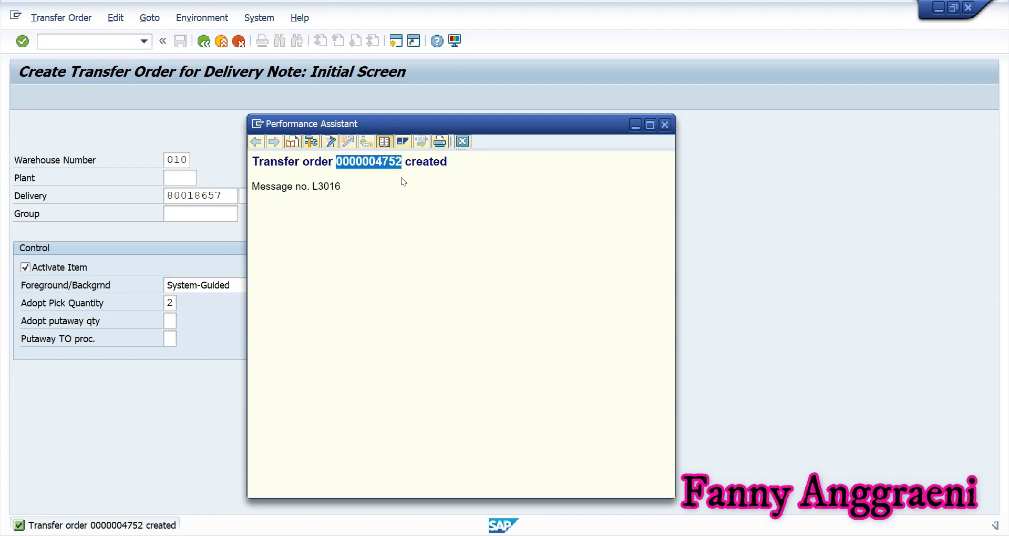
click(401, 181)
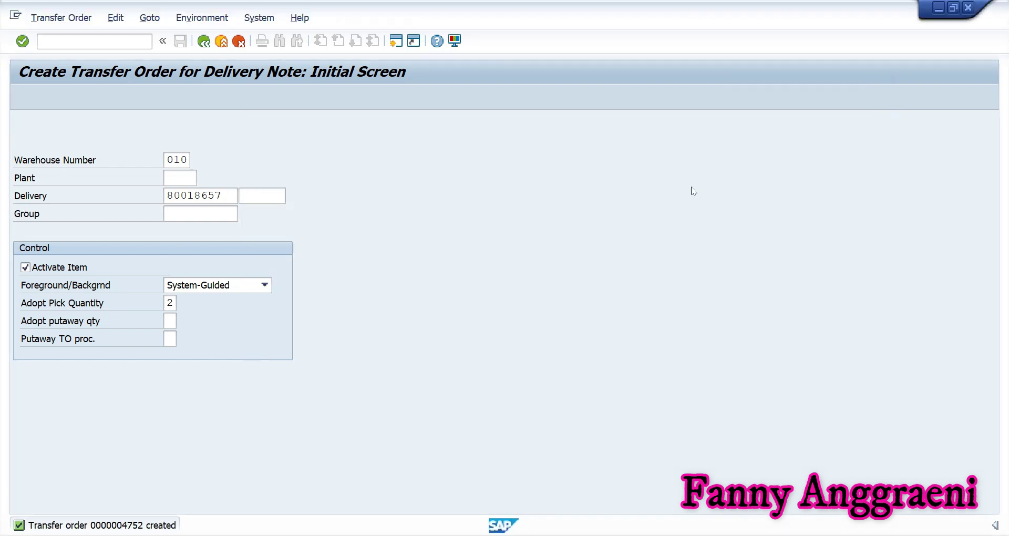
Leave the transfer order screen and open KE24 - Display Line Items under Profitability Analysis > Actual Postings.
text(/n)
key(Return)
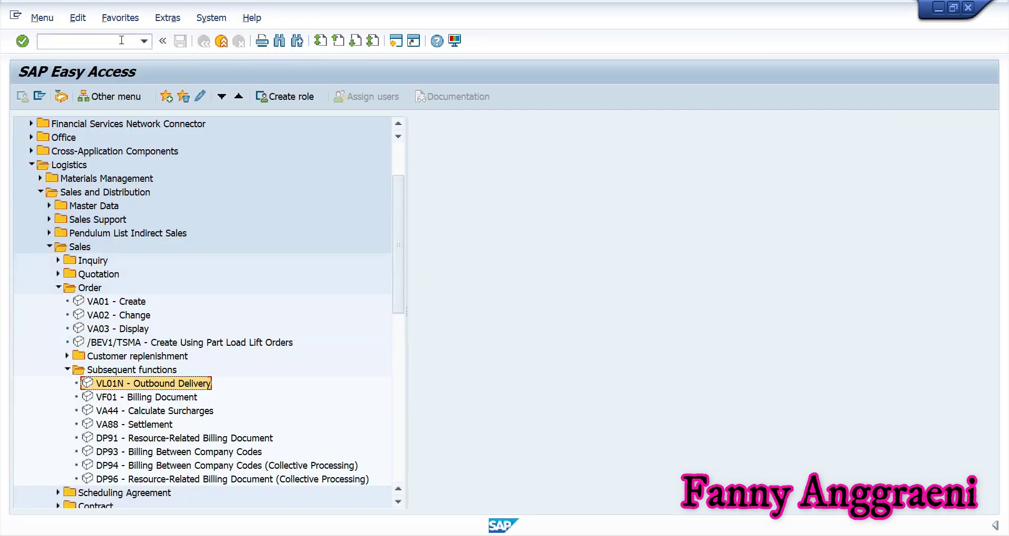
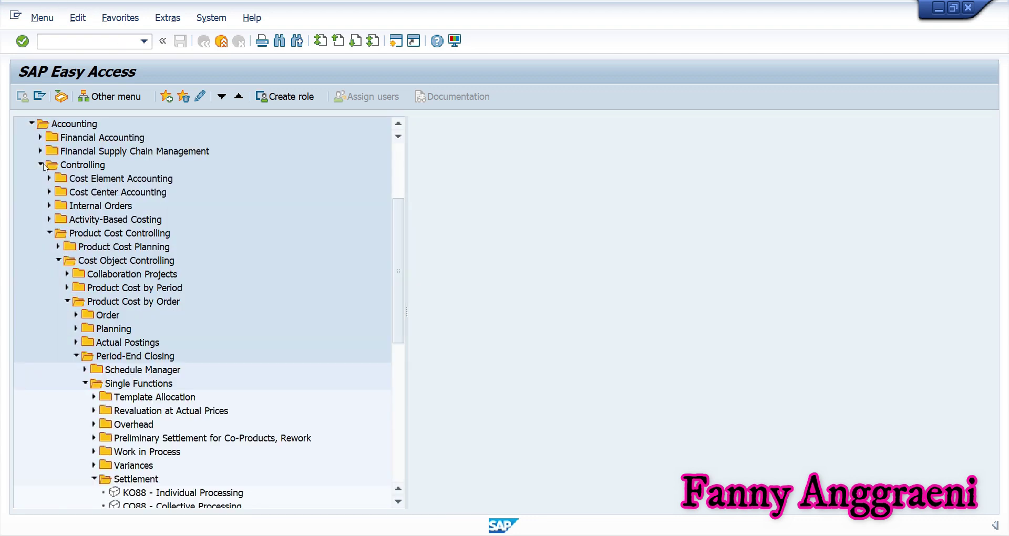
click(49, 233)
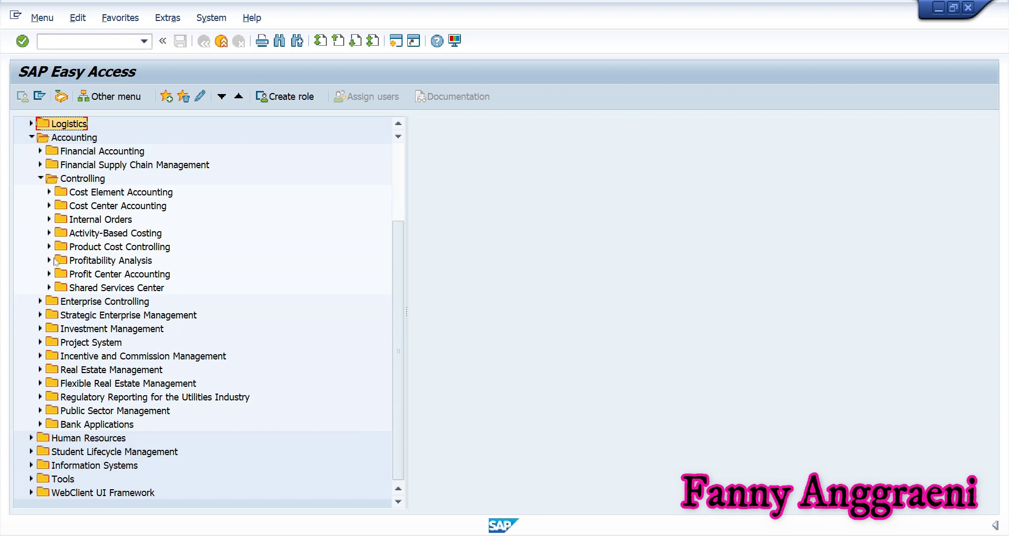
click(50, 260)
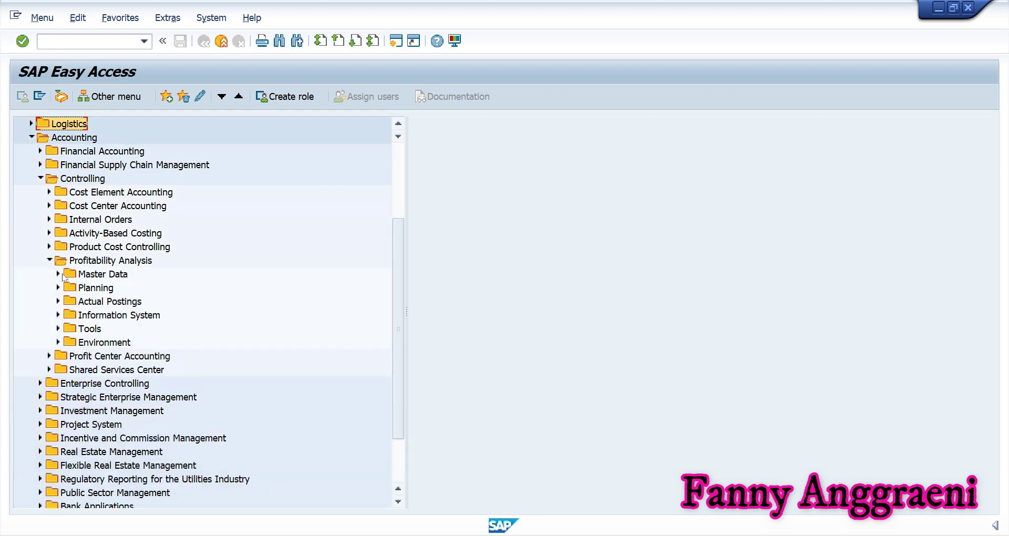
click(58, 302)
click(98, 329)
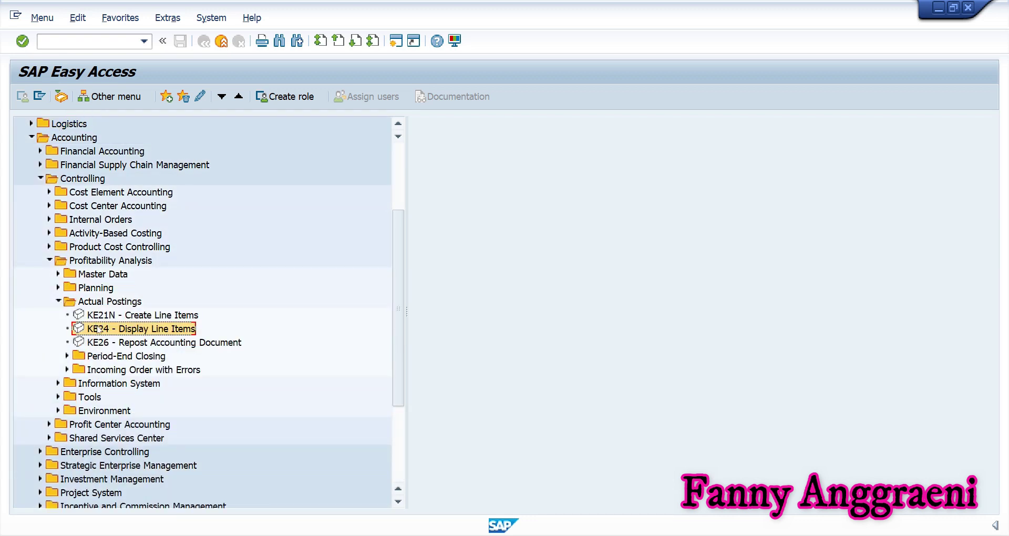
double_click(135, 330)
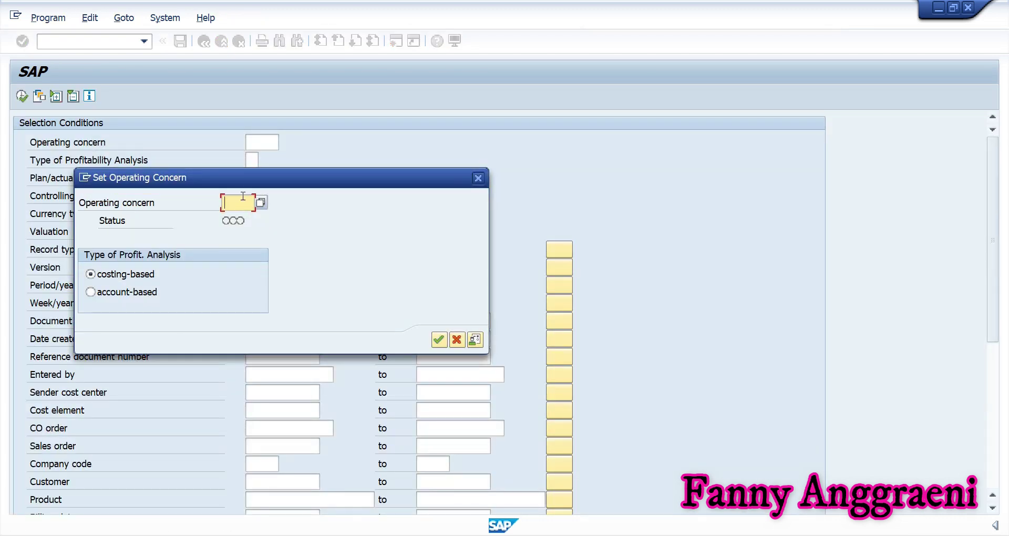
Set the operating concern to IDEA with costing-based profitability analysis.
click(262, 203)
click(312, 223)
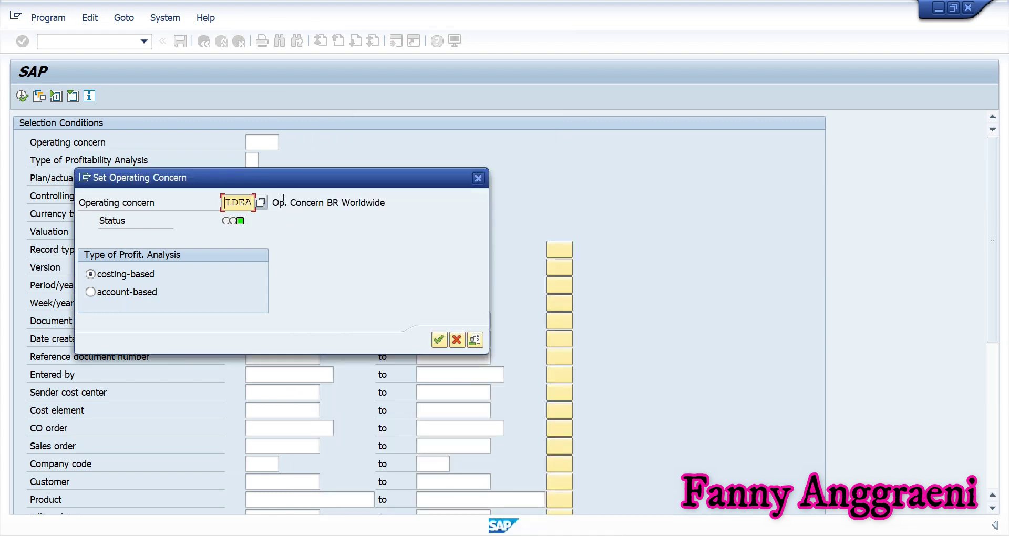
click(440, 341)
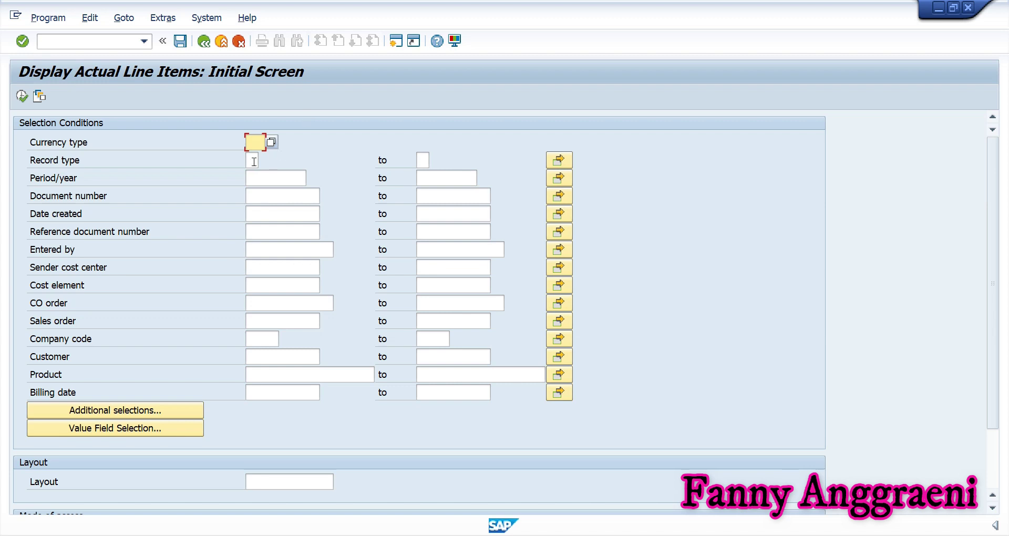
Restrict the record type of the line items to the range C (Order/proj.settlemnt) to F (Billing data).
click(253, 161)
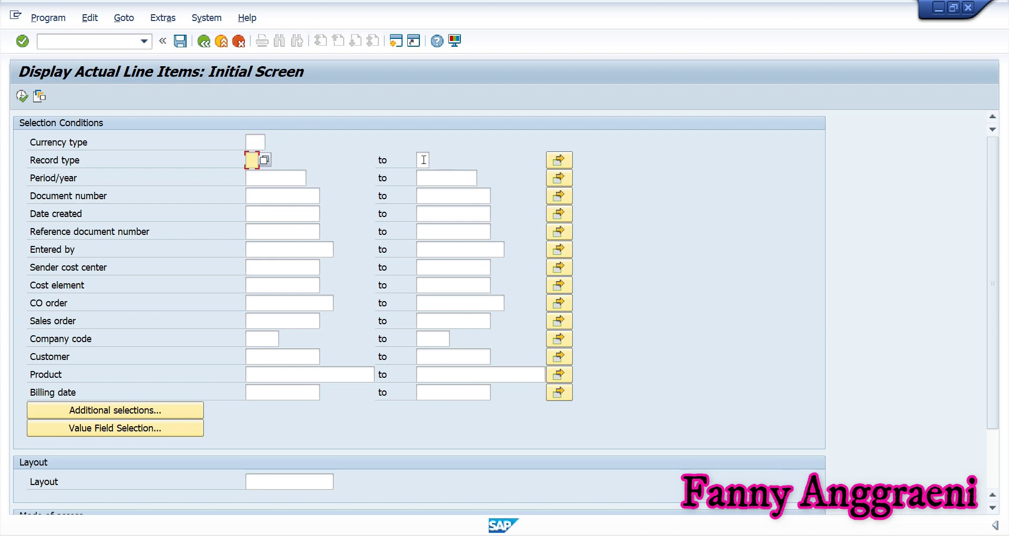
click(266, 160)
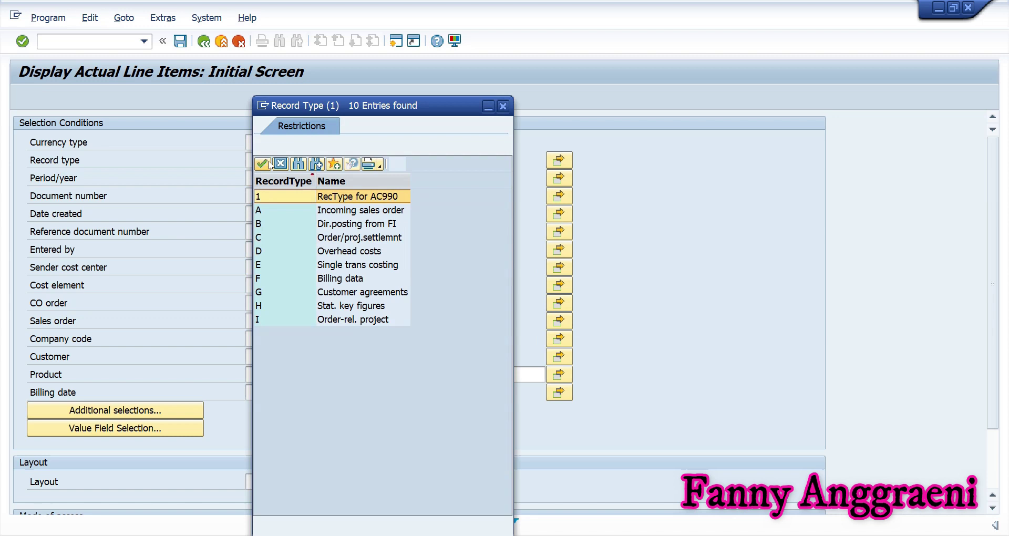
double_click(260, 238)
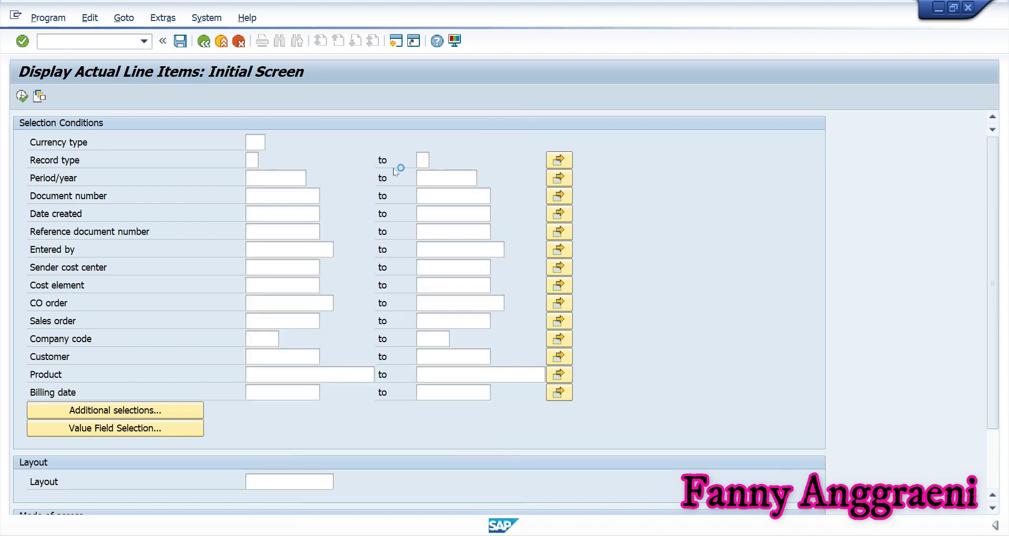
click(425, 159)
click(435, 160)
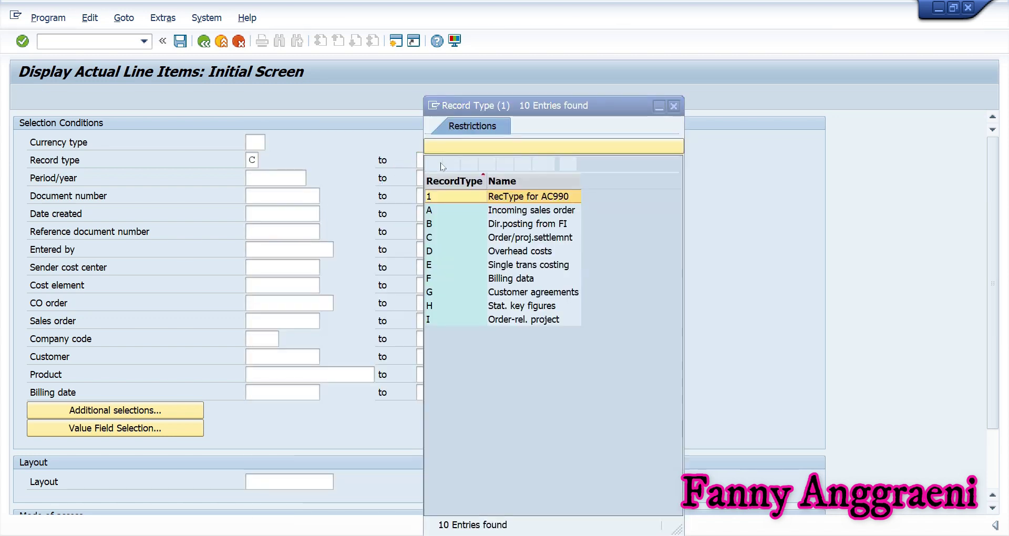
double_click(443, 278)
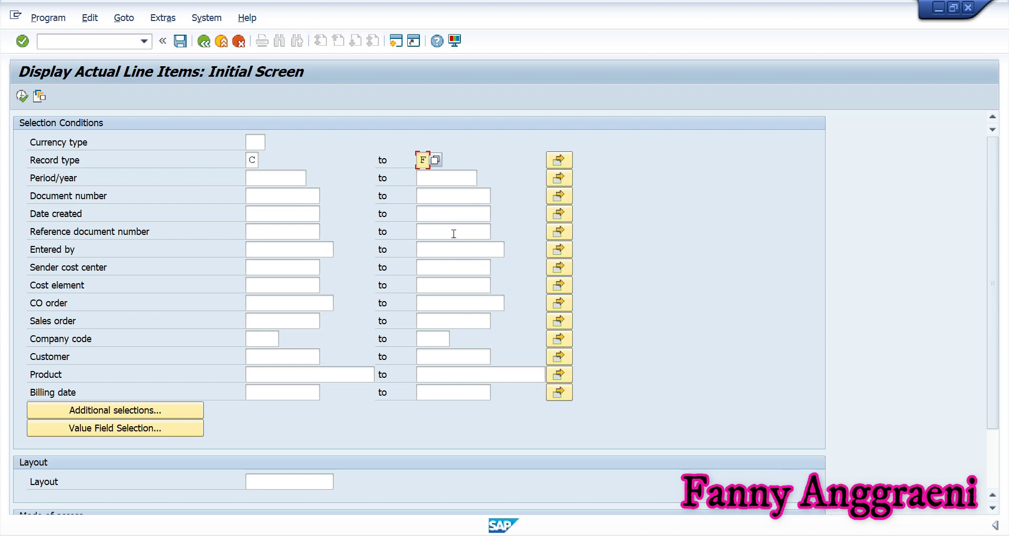
Restrict the creation date of the line items to 01.03.2021 to 05.06.2021.
click(282, 215)
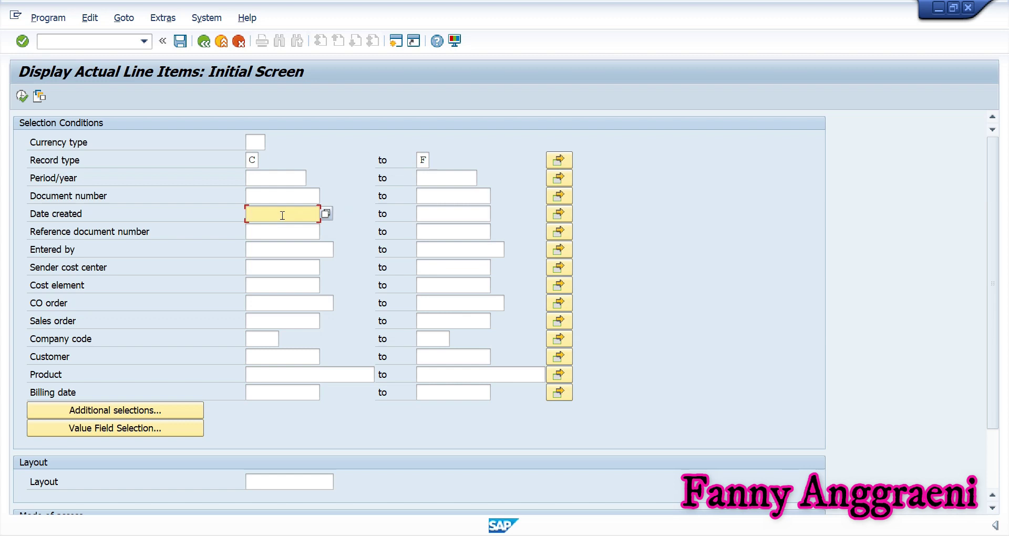
click(478, 208)
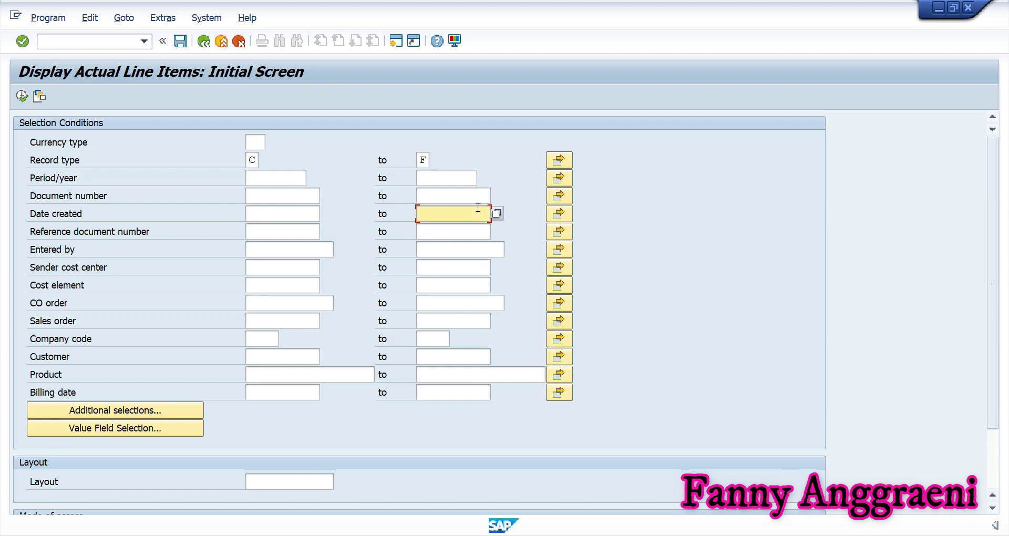
click(289, 215)
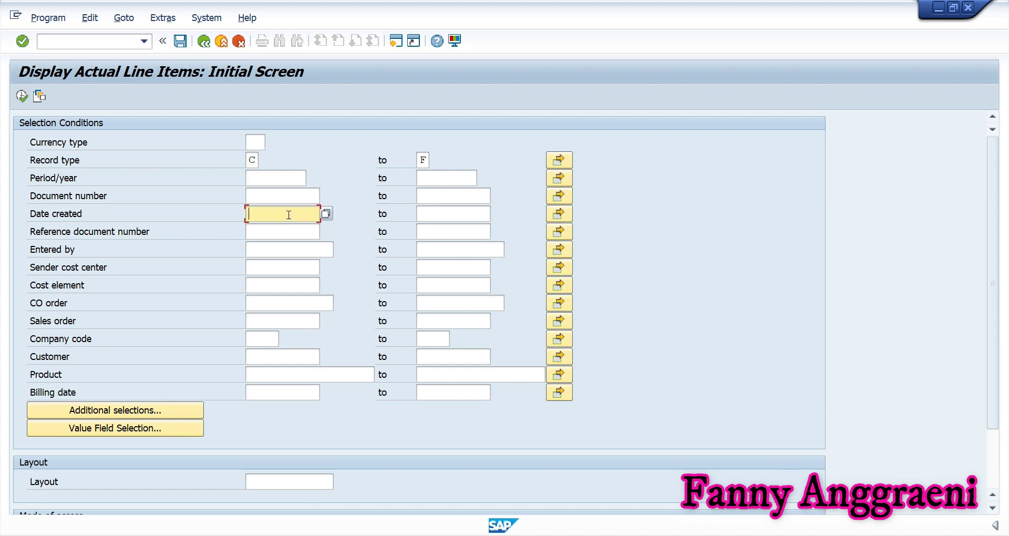
text(01.03.2021)
click(432, 214)
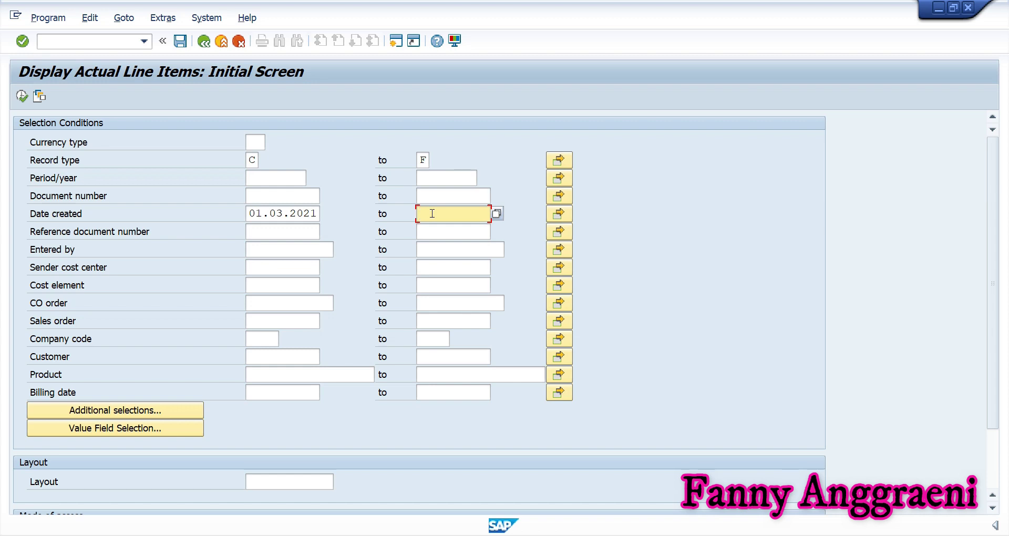
text(05)
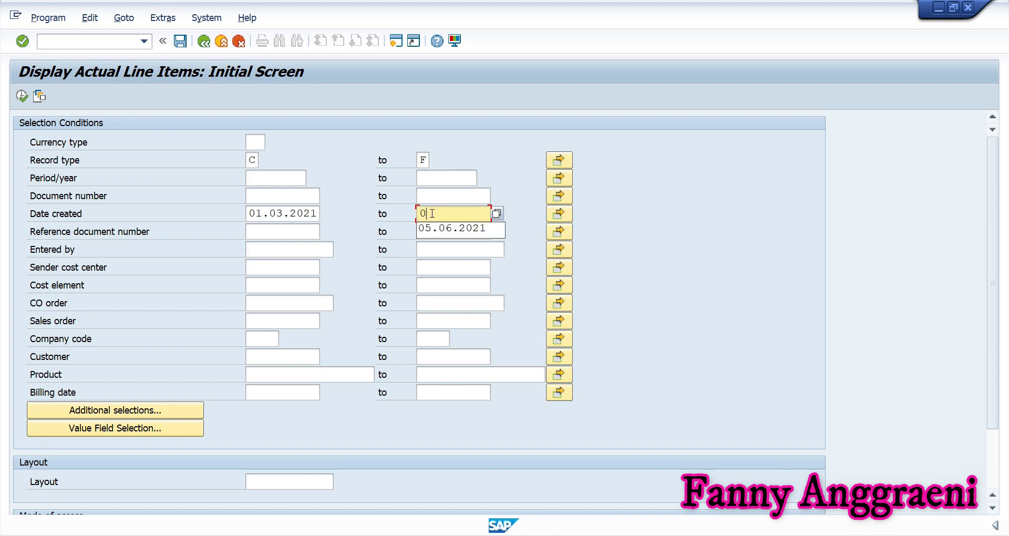
click(435, 229)
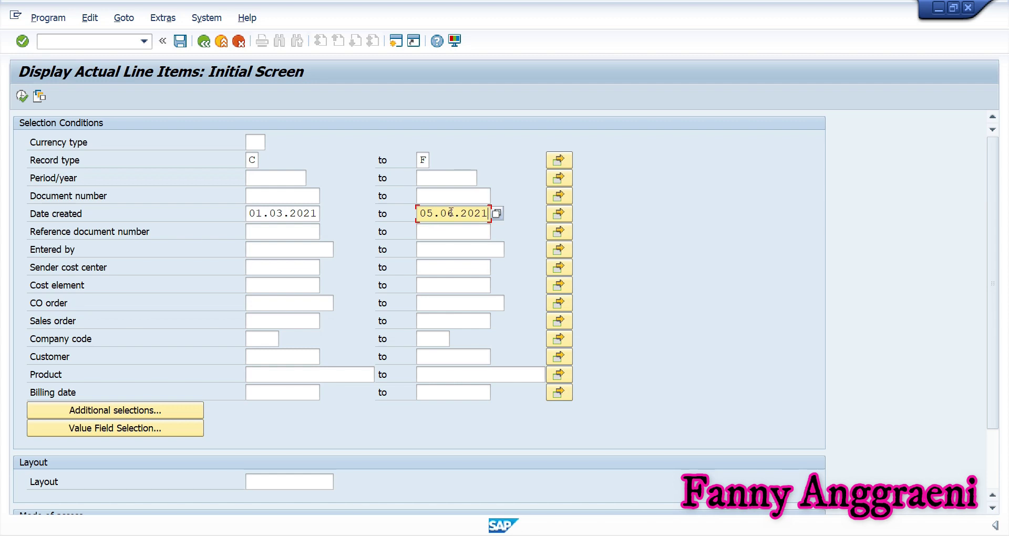
Restrict the line items to those entered by 31AC40F-00 and run the selection despite the long-runtime warning.
click(310, 249)
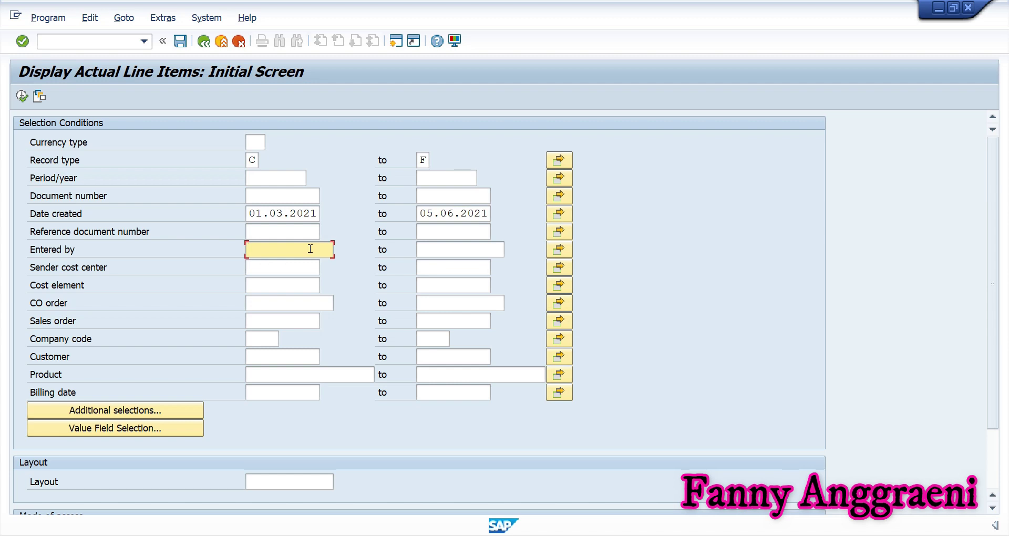
text(31)
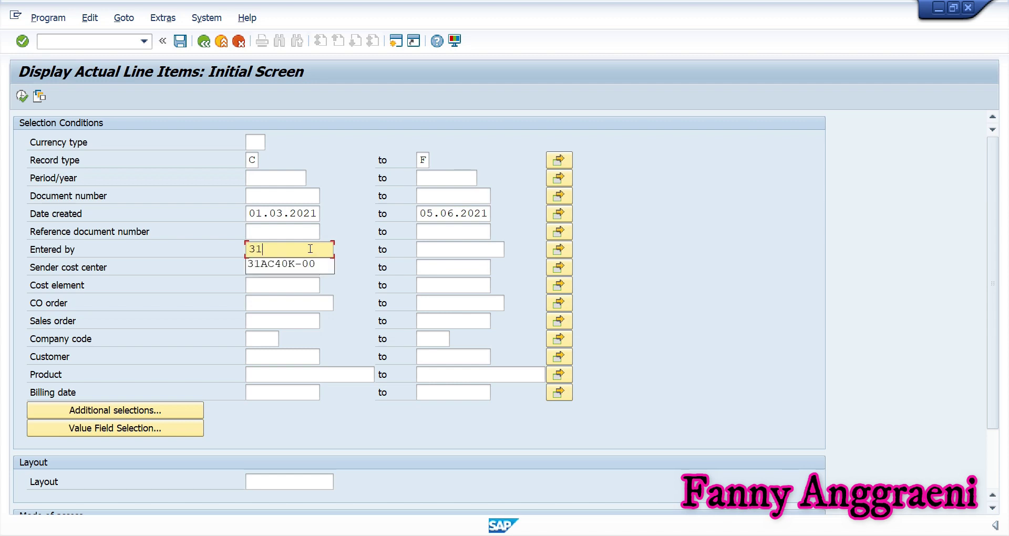
text(AC40F-00)
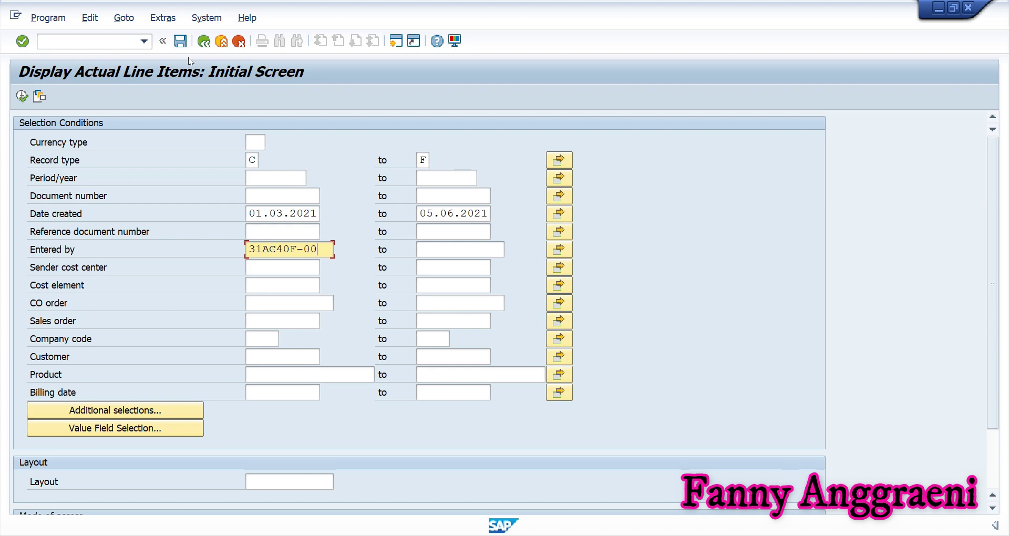
click(21, 96)
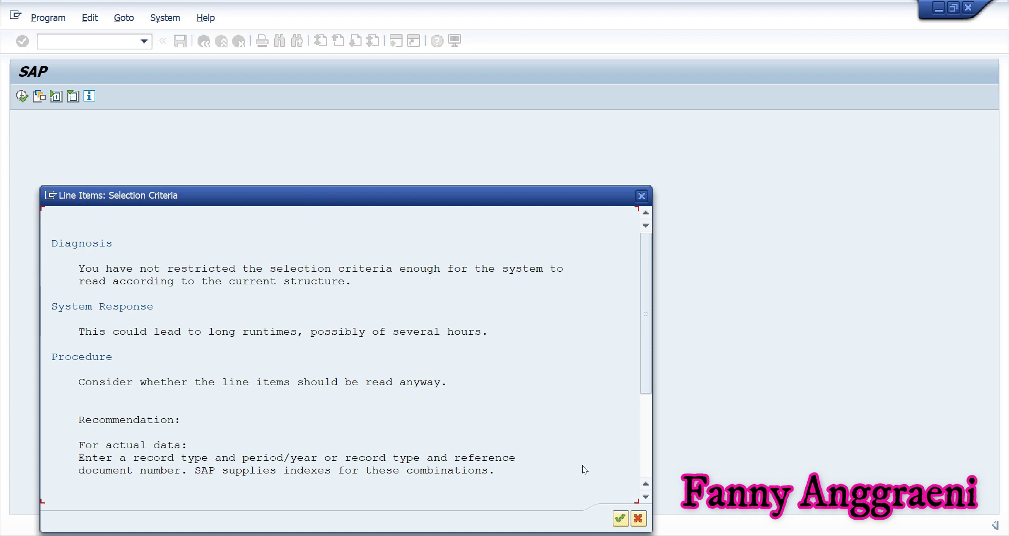
click(622, 519)
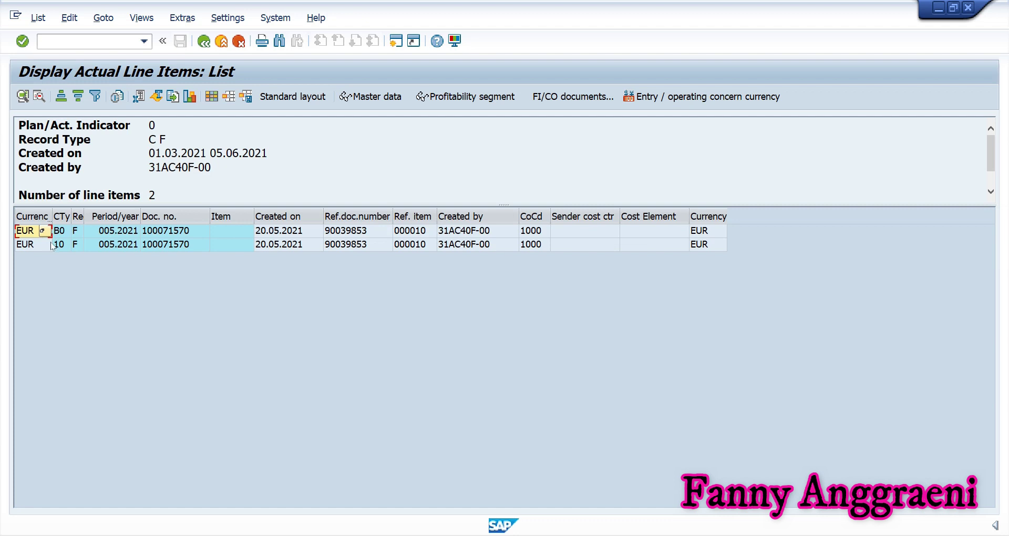
Open the line item with currency type B0 and examine all rows of its value fields.
click(27, 235)
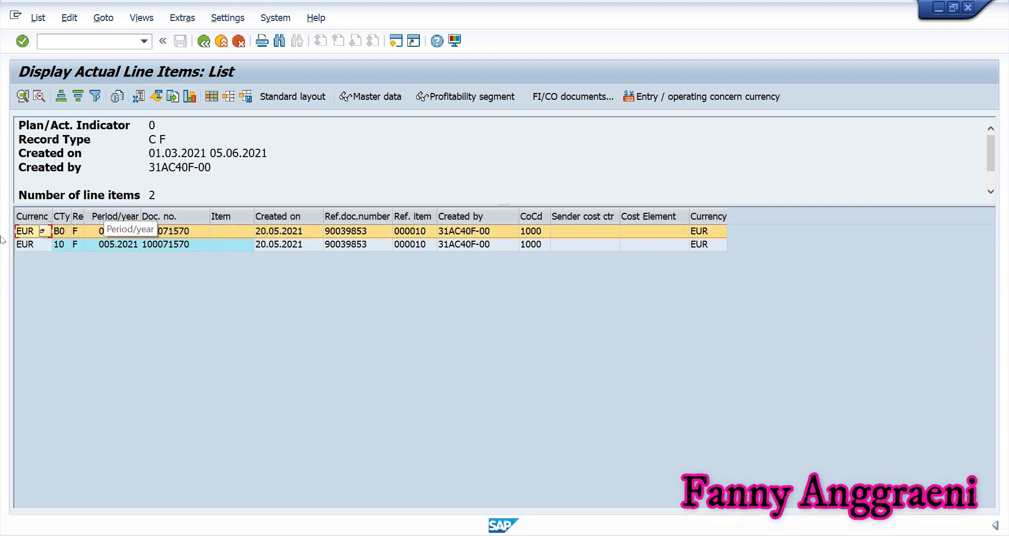
double_click(25, 233)
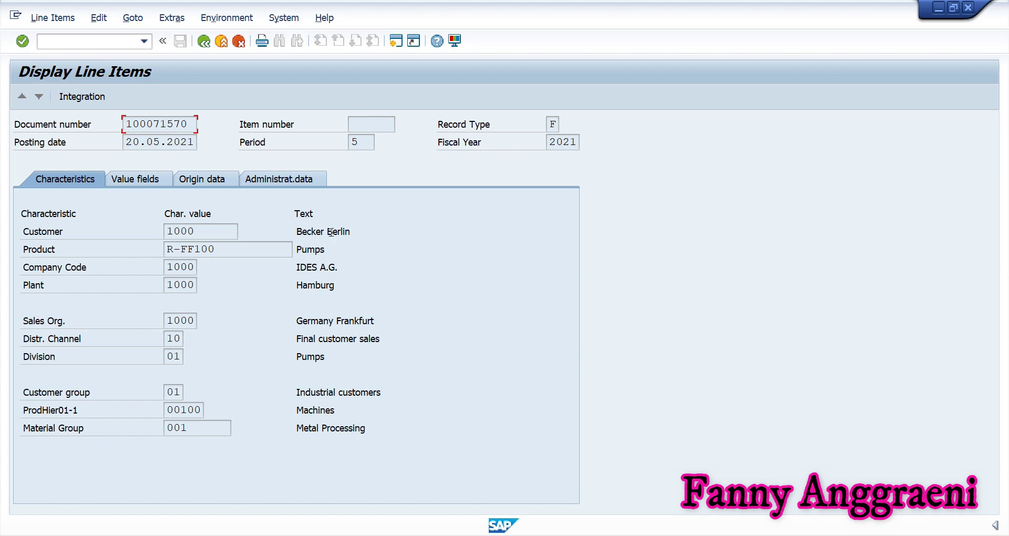
click(127, 183)
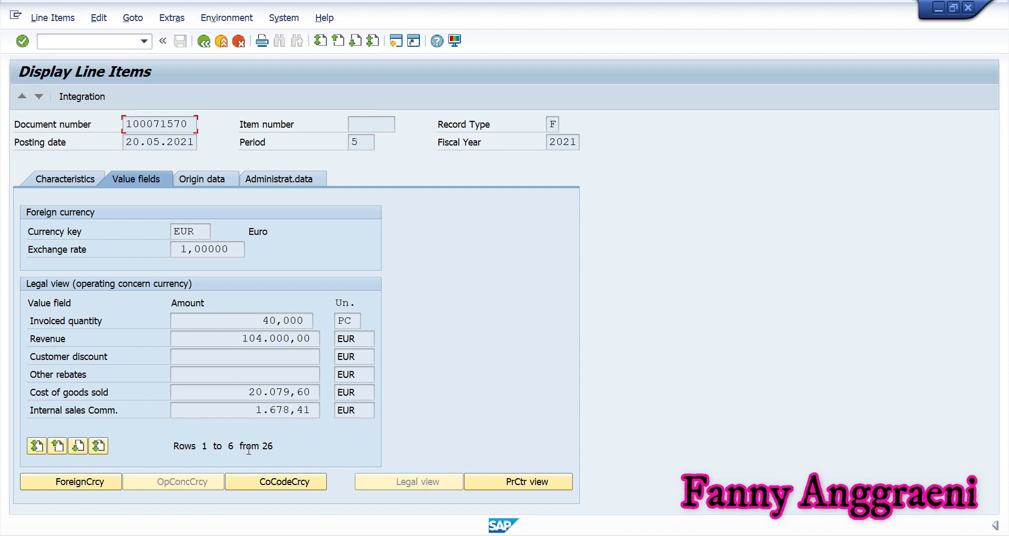
click(75, 446)
click(75, 446)
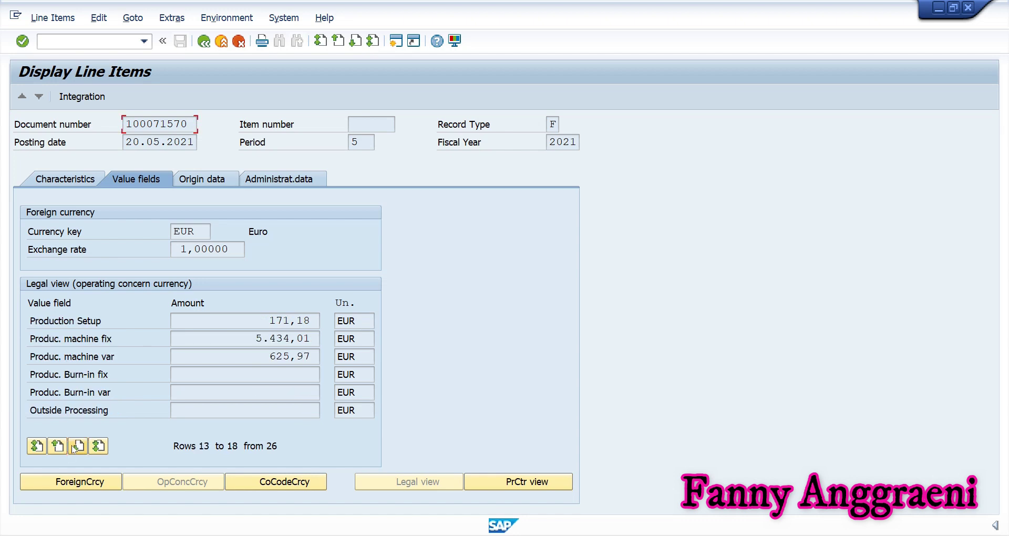
click(75, 446)
click(75, 446)
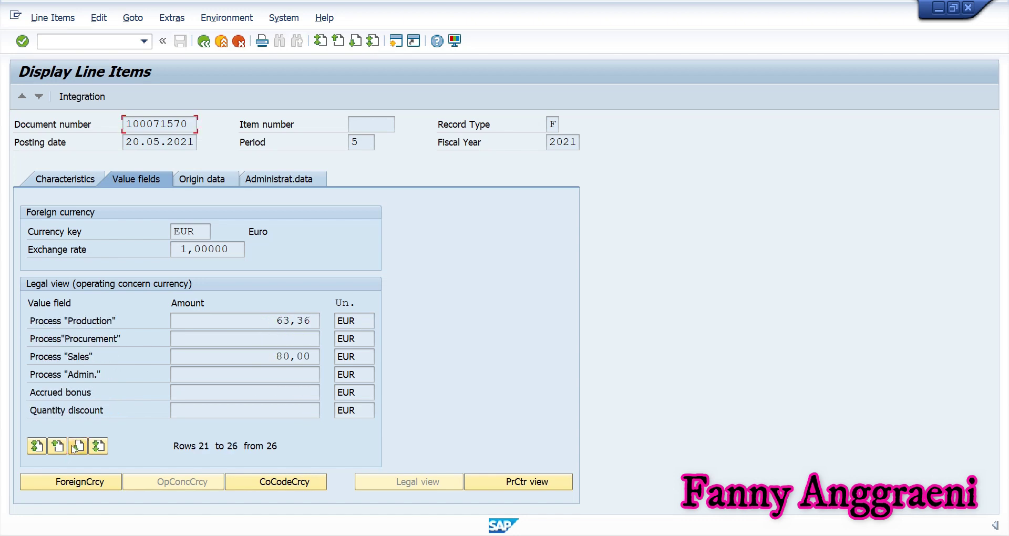
click(75, 446)
click(44, 449)
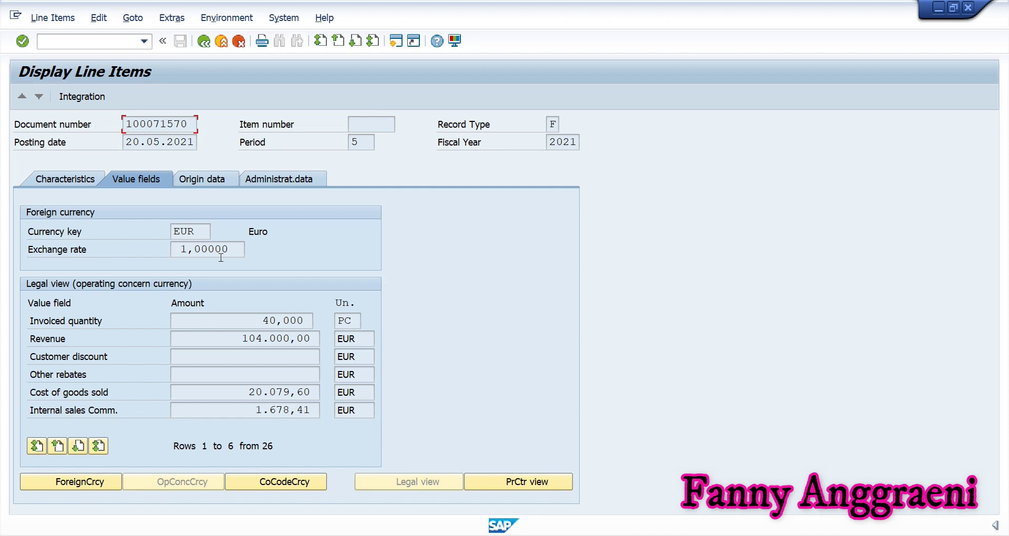
Leave the line item display and open KE30 - Execute Report under Profitability Analysis > Information System.
click(62, 45)
text(/n)
key(Return)
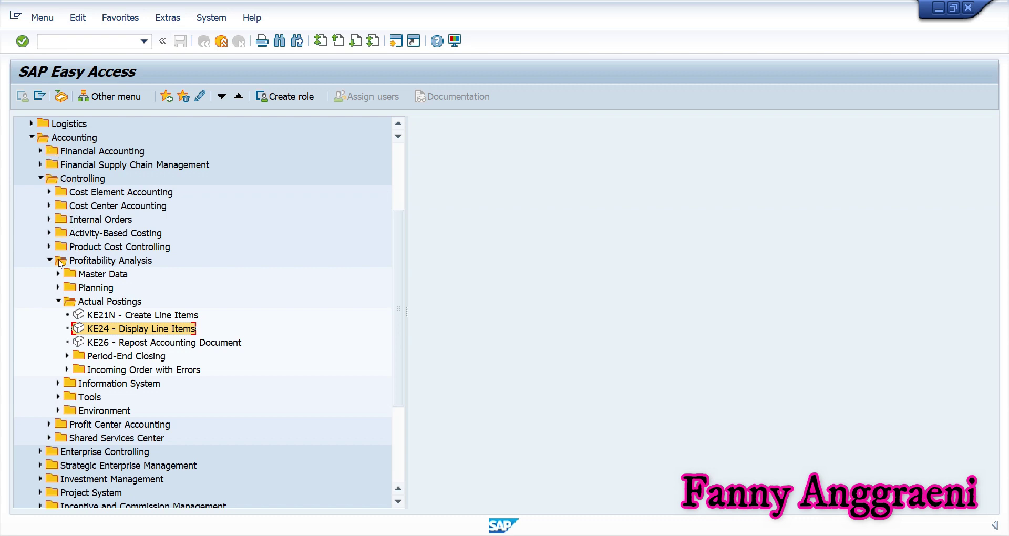
click(66, 303)
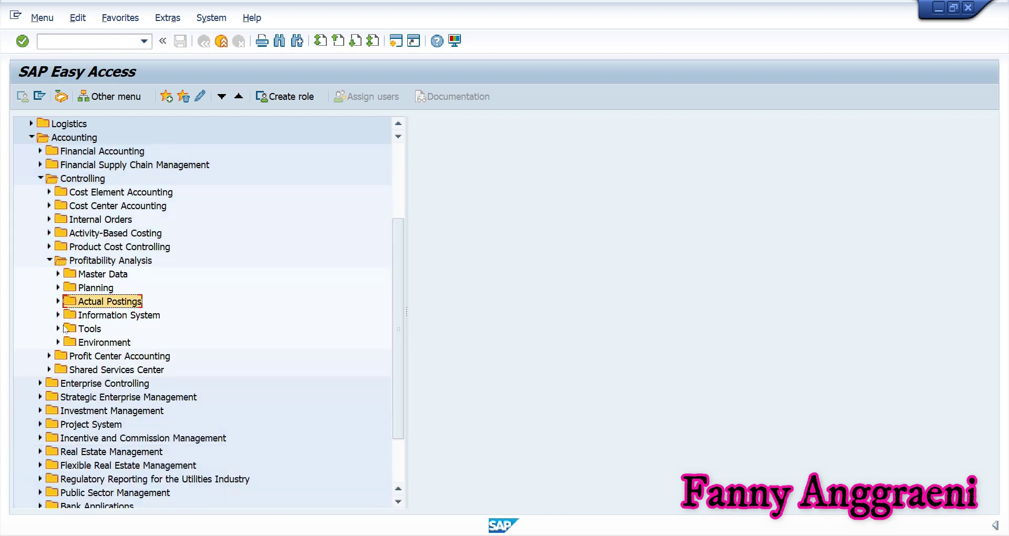
click(60, 317)
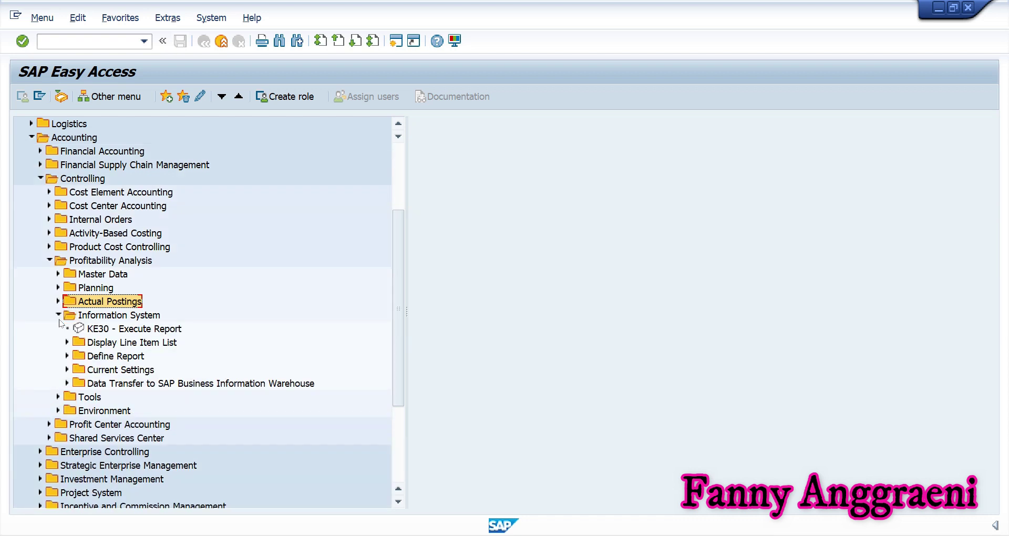
click(102, 330)
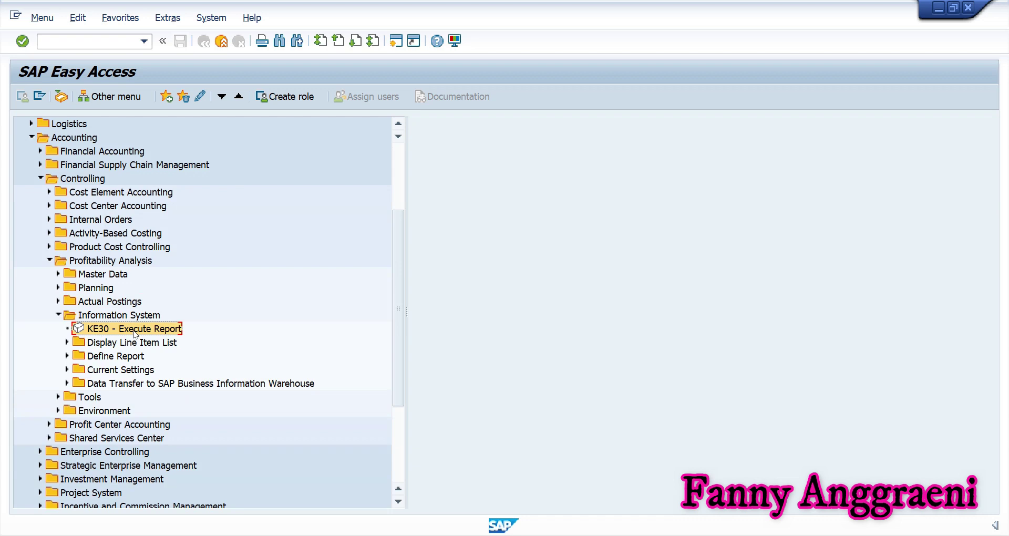
double_click(135, 330)
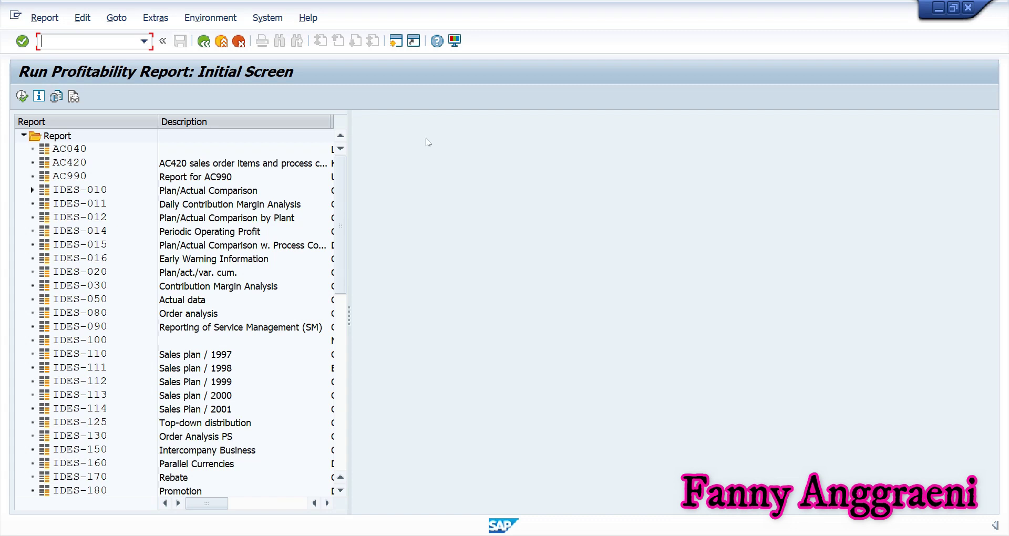
Run profitability report AC040 with the from period set to 3 and the to period set to 6.
click(78, 151)
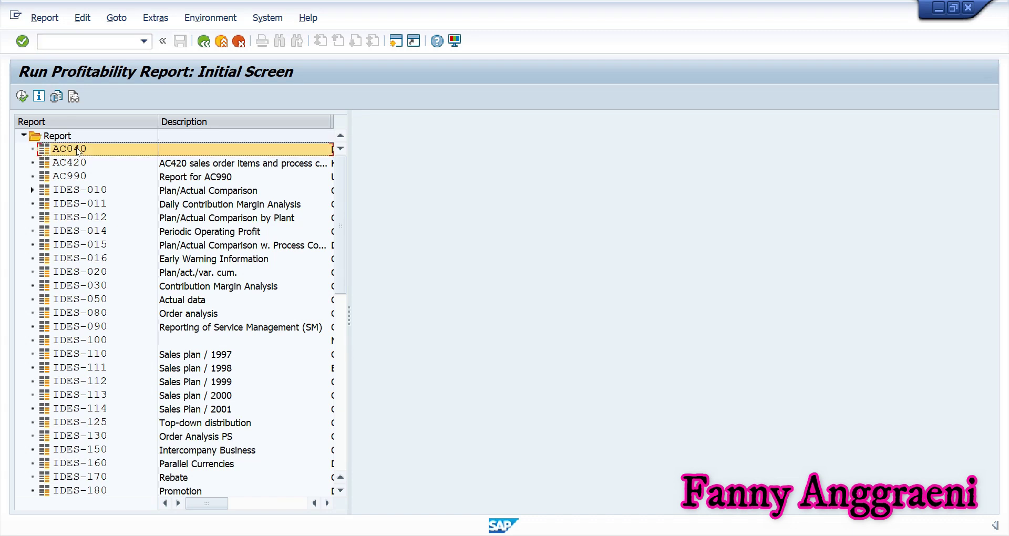
double_click(78, 150)
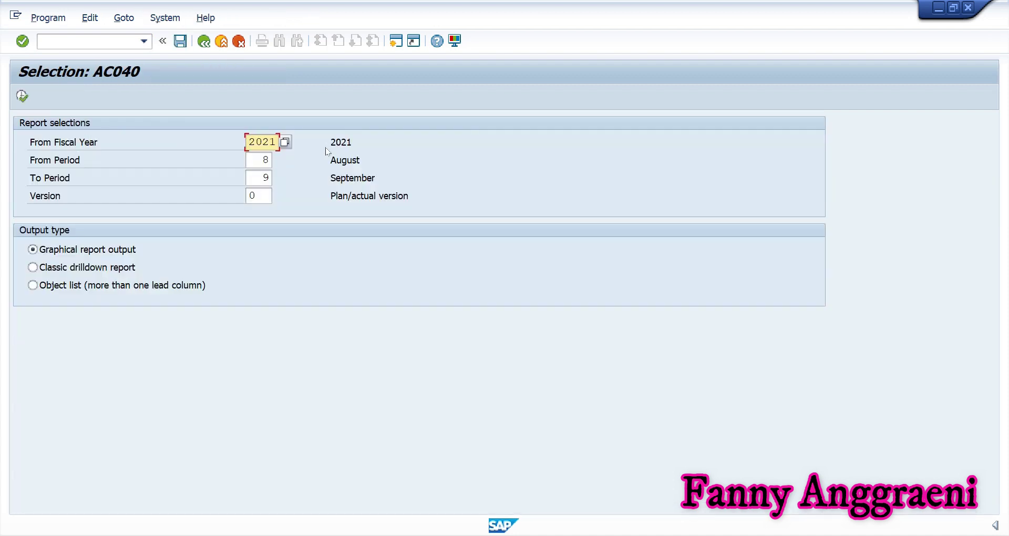
click(265, 161)
key(BackSpace)
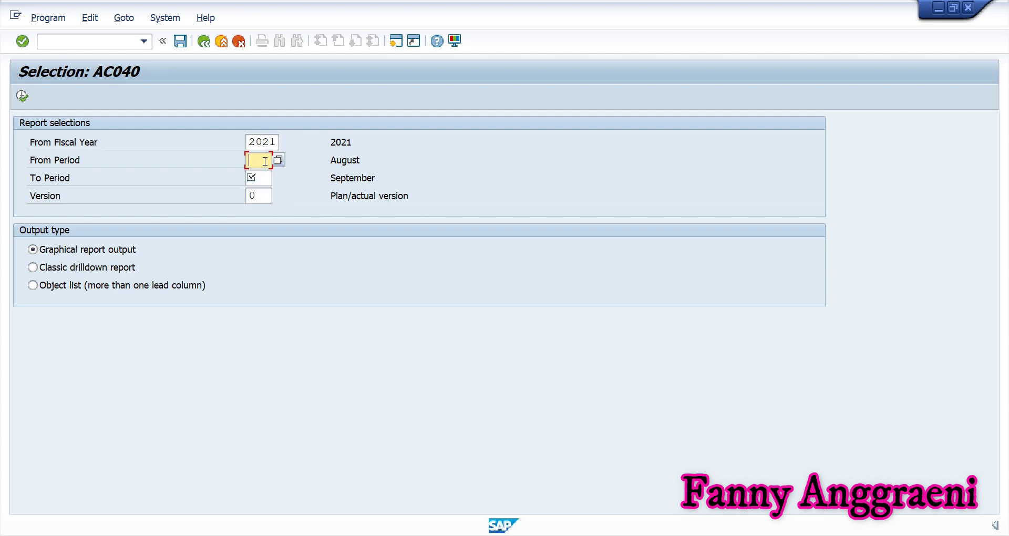
text(3)
click(262, 173)
text(6)
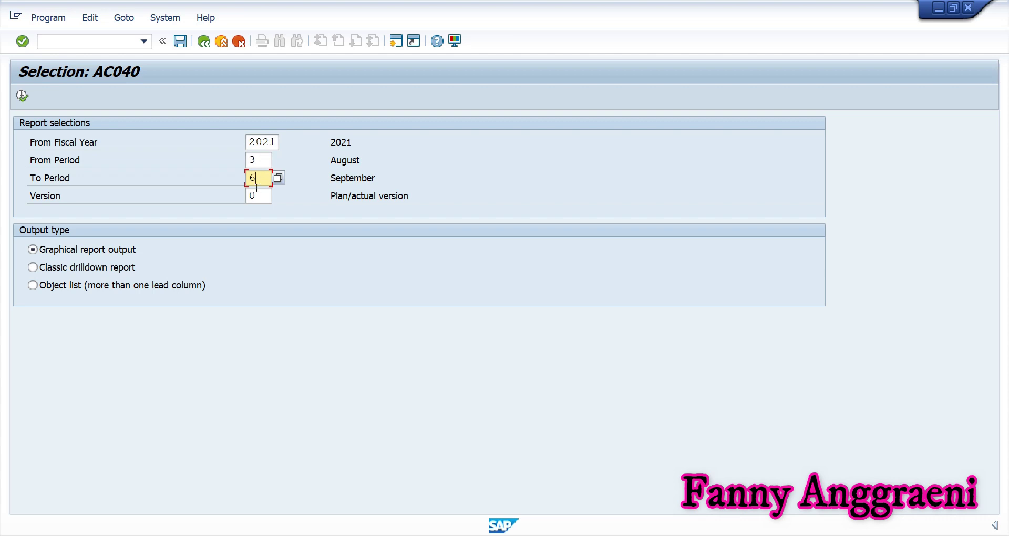
click(22, 96)
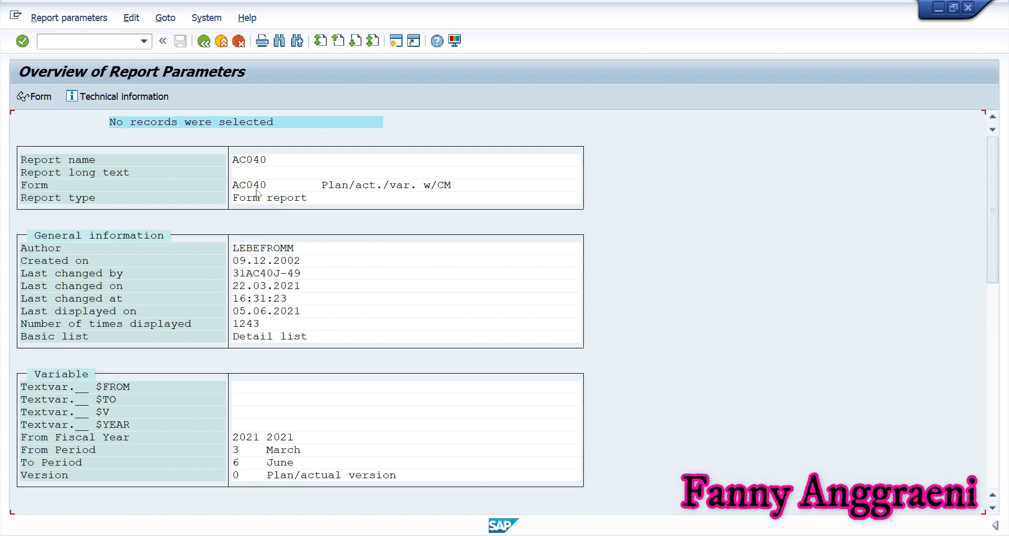
Leave the AC040 report parameters overview and return to the SAP Easy Access menu.
click(103, 40)
text(/n)
key(Return)
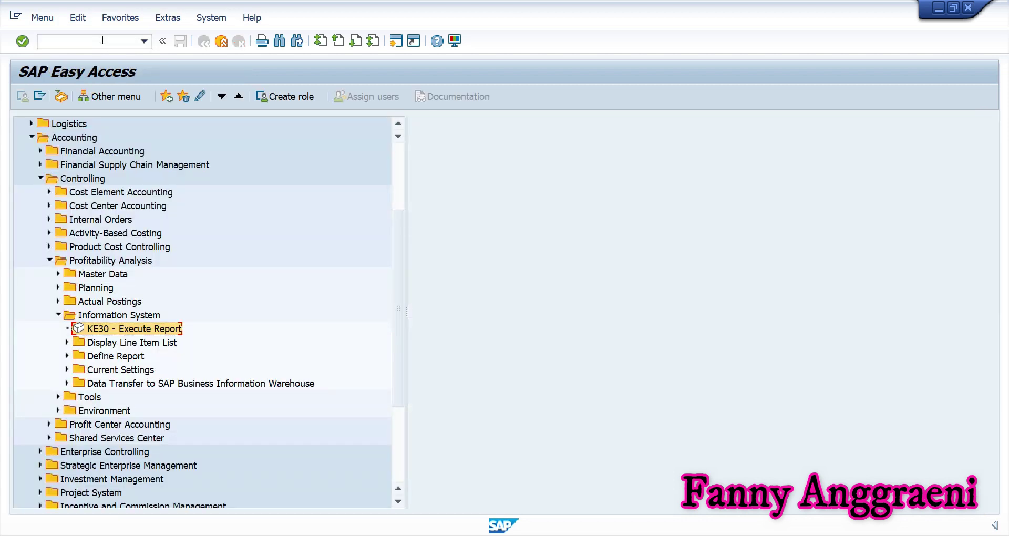